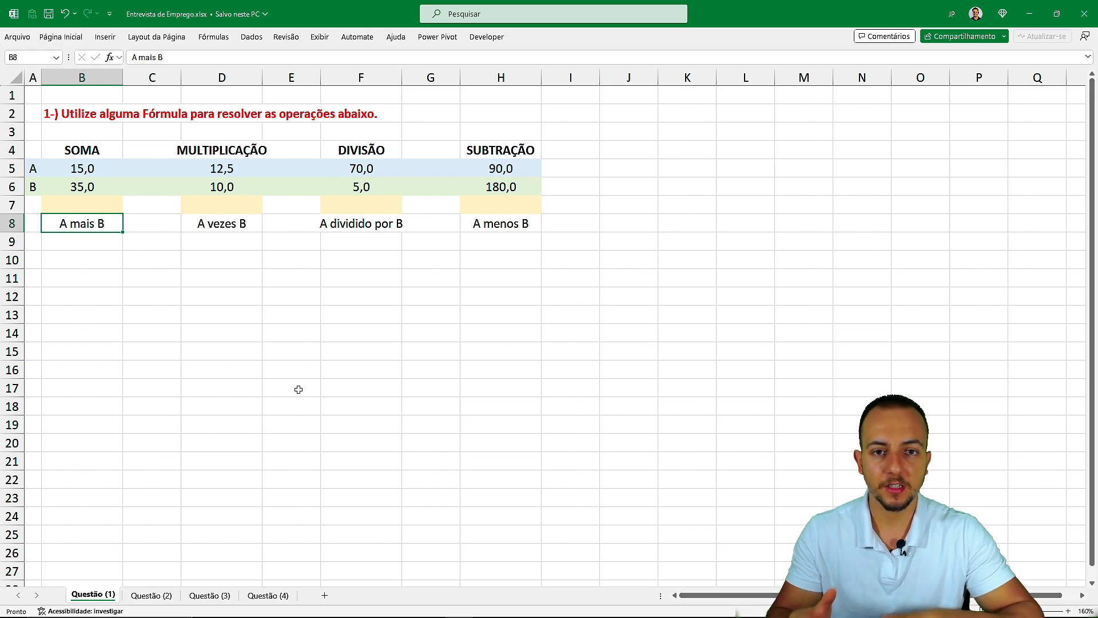
Look through the sheets Questão (2), Questão (3) and Questão (4), and return to Questão (1).
key("ctrl+Page_Down")
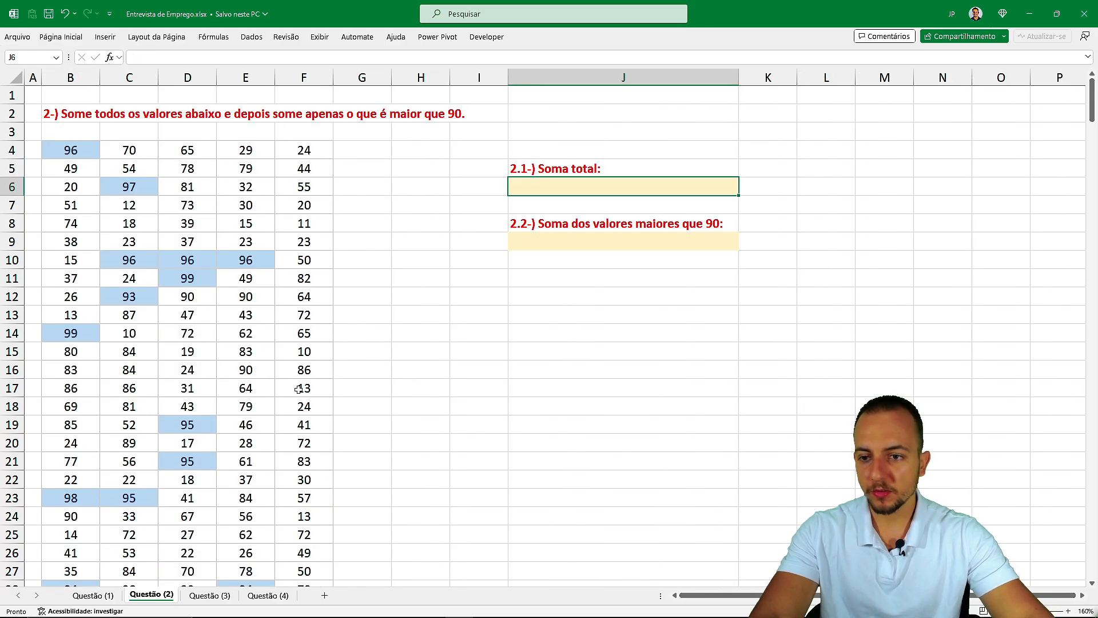
key("ctrl+Page_Down")
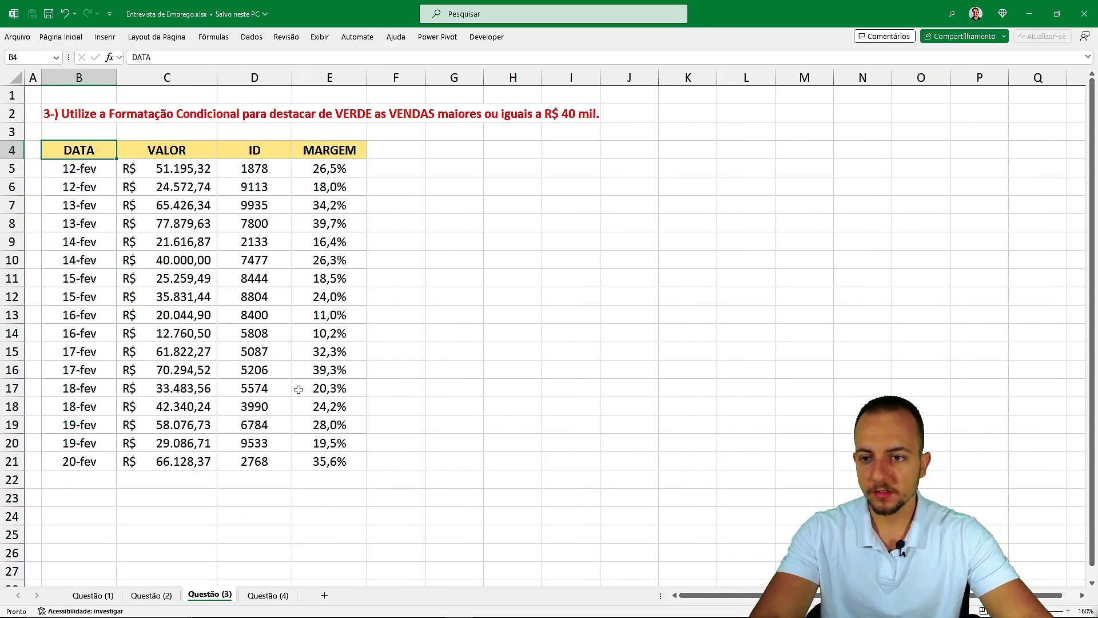
key("ctrl+Page_Down")
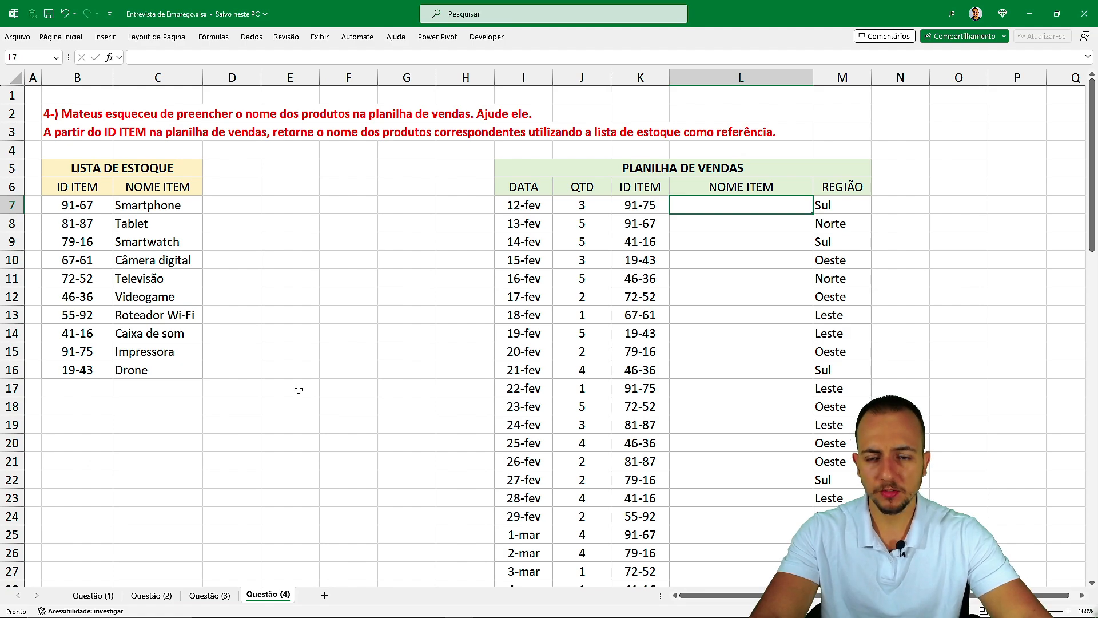
key("ctrl+Page_Up")
key("ctrl+Page_Up")
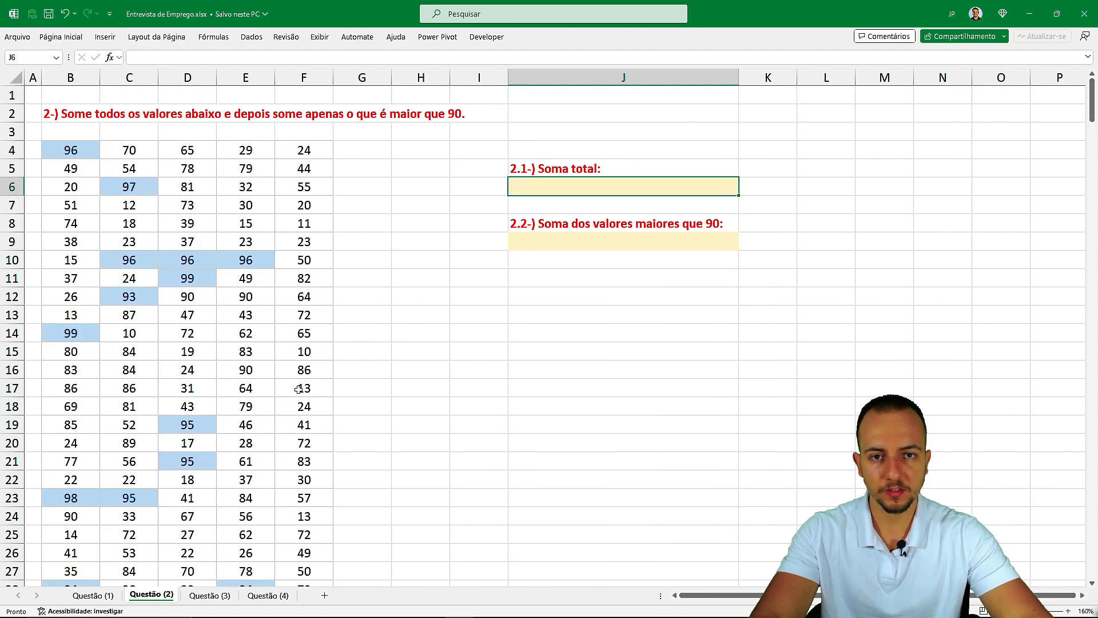
key("ctrl+Page_Up")
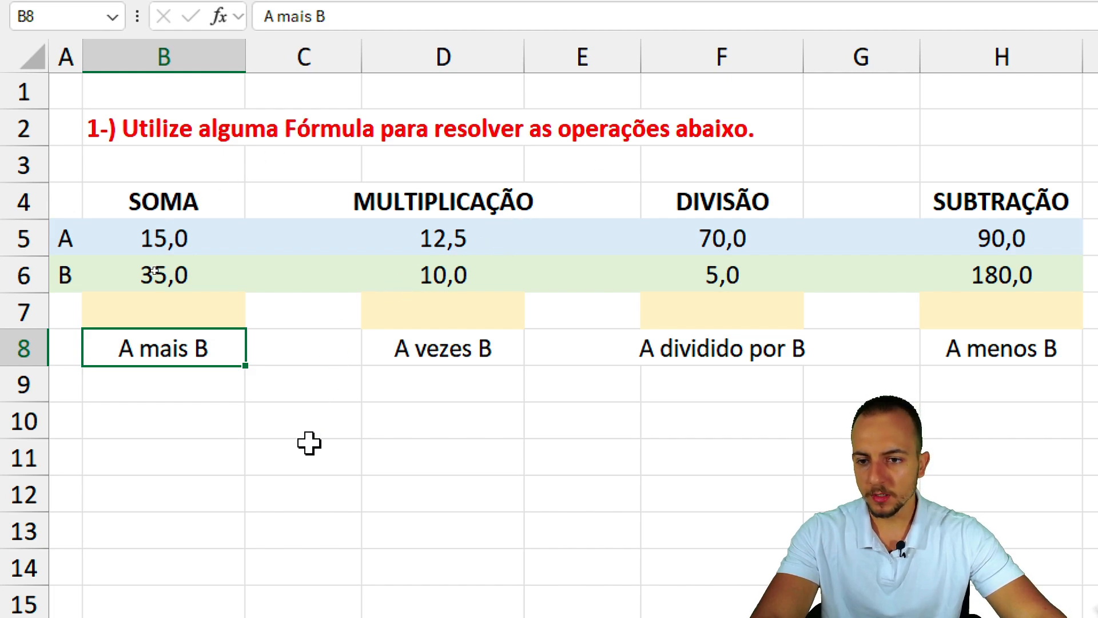
Examine the four operation blocks in question 1, their A and B input rows and the instruction below the sum.
left_click_drag(187, 202, 195, 337)
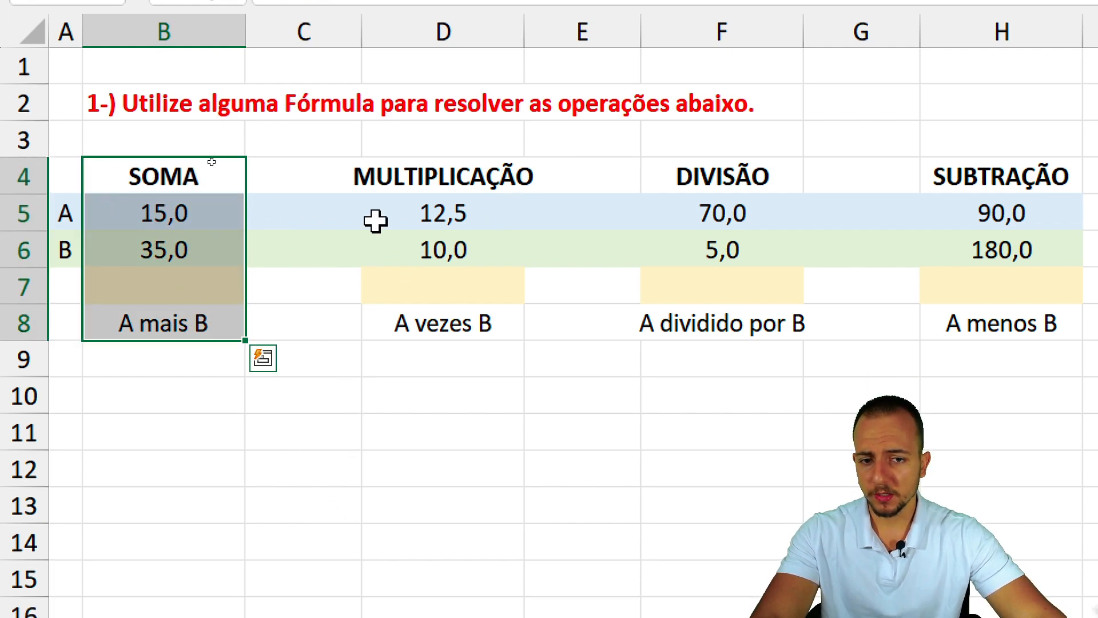
left_click_drag(476, 176, 461, 289)
left_click_drag(738, 180, 722, 321)
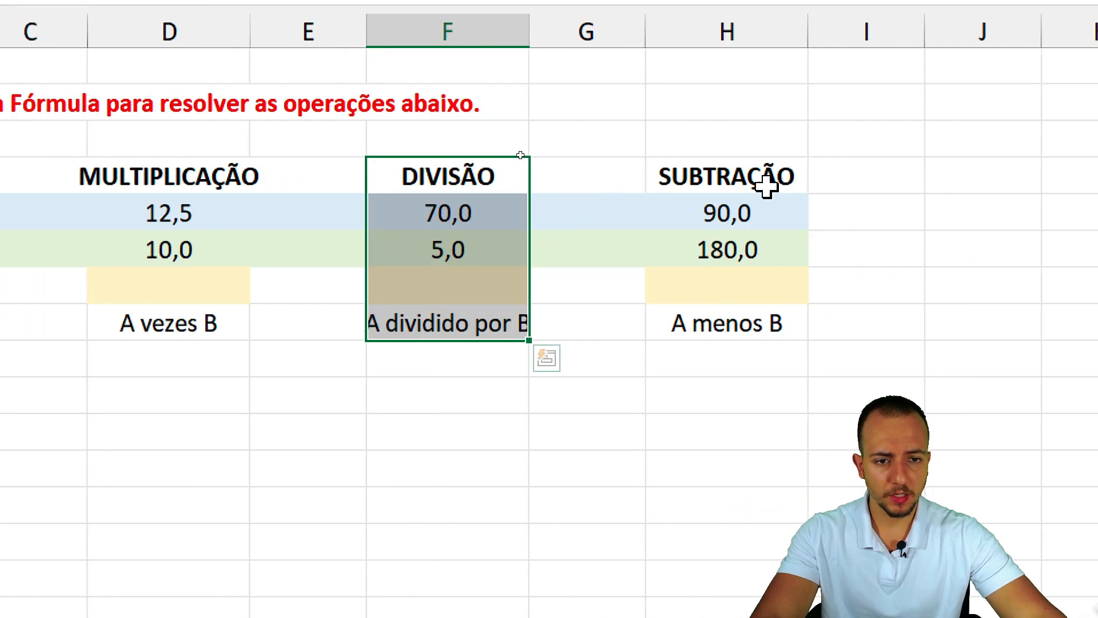
left_click_drag(767, 186, 731, 321)
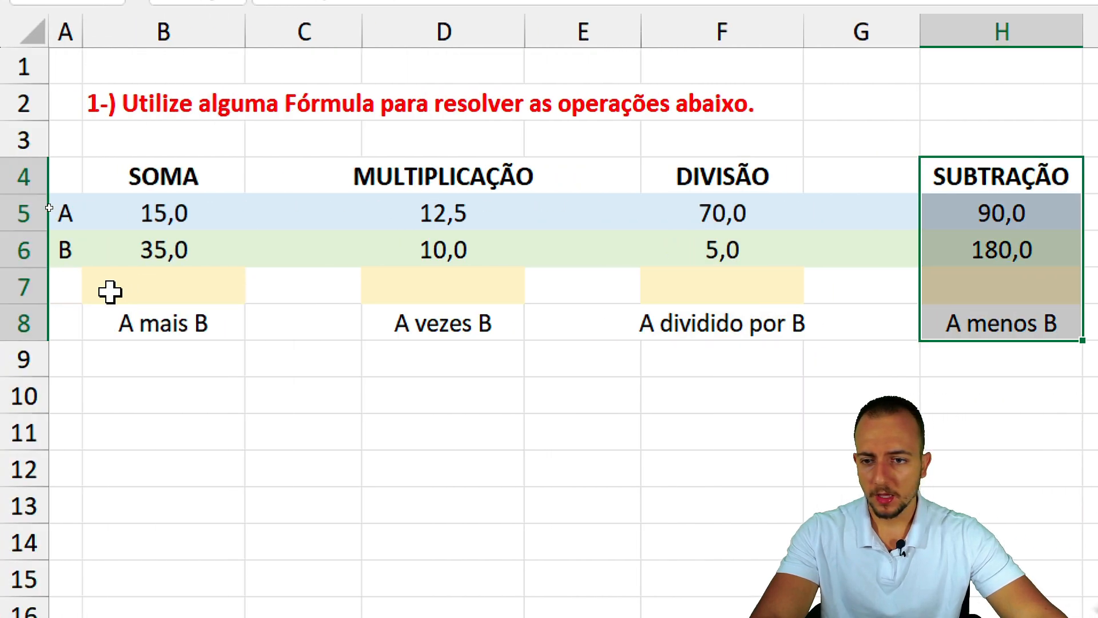
left_click(31, 219)
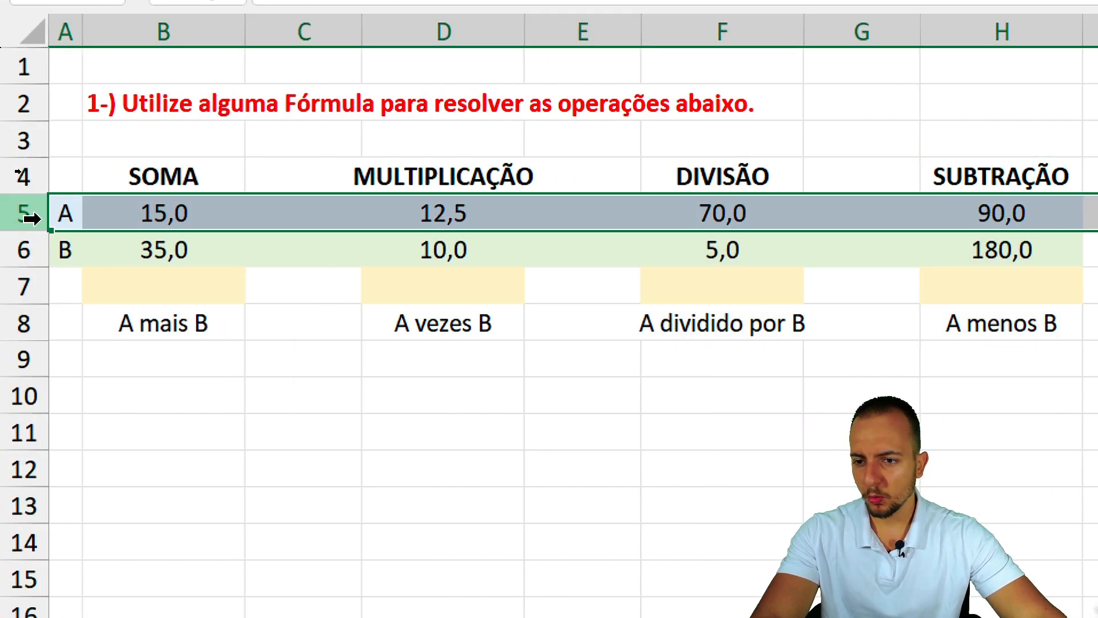
left_click(24, 251)
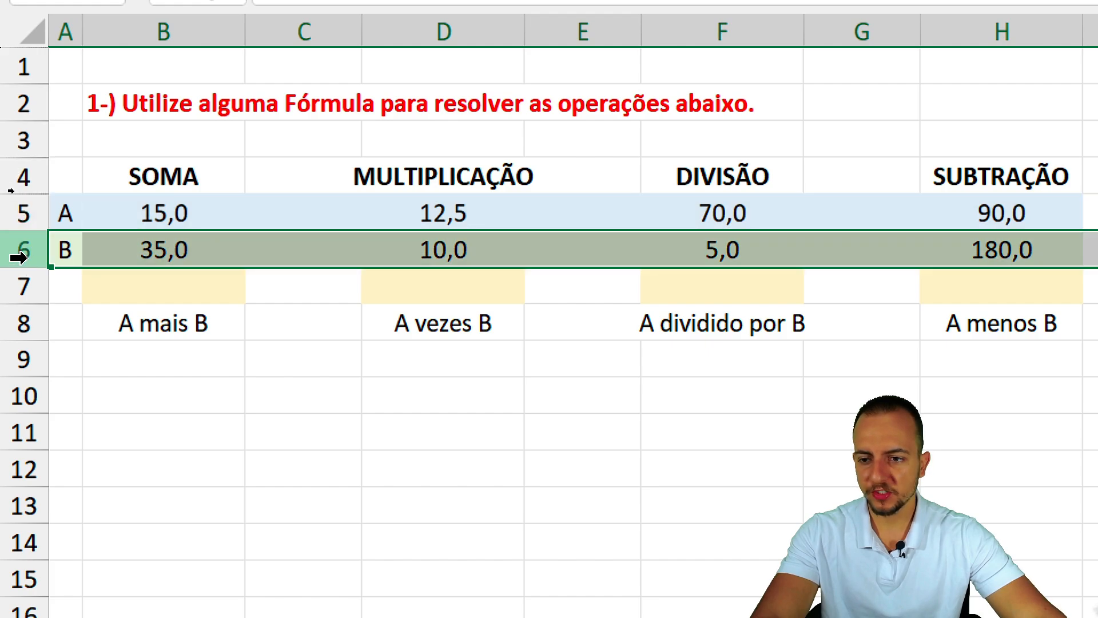
left_click(204, 222)
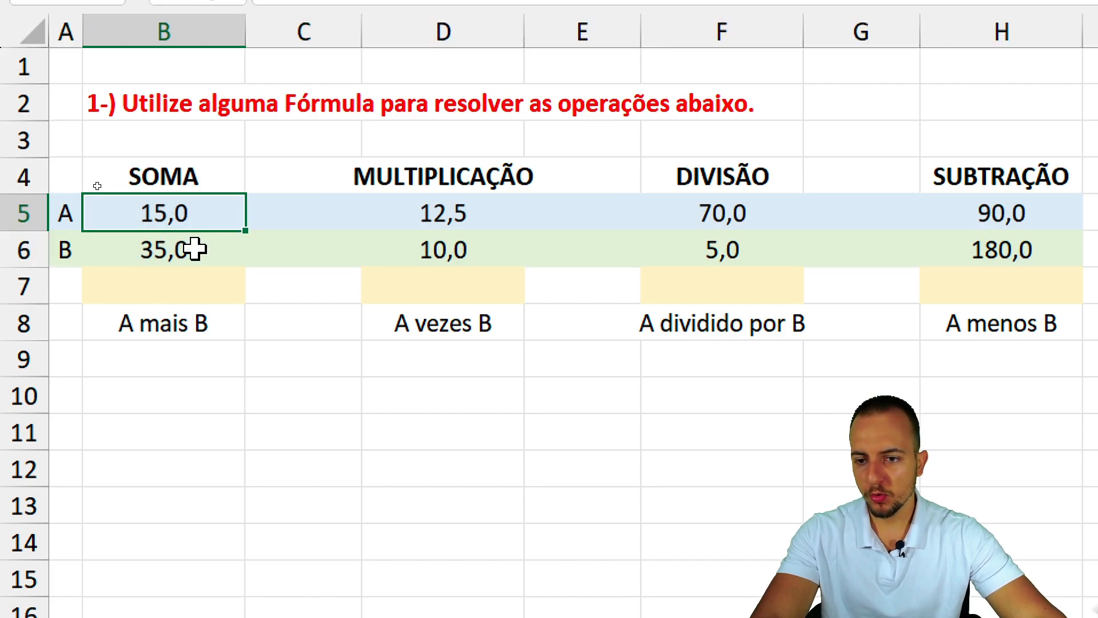
left_click(194, 248)
left_click(454, 209)
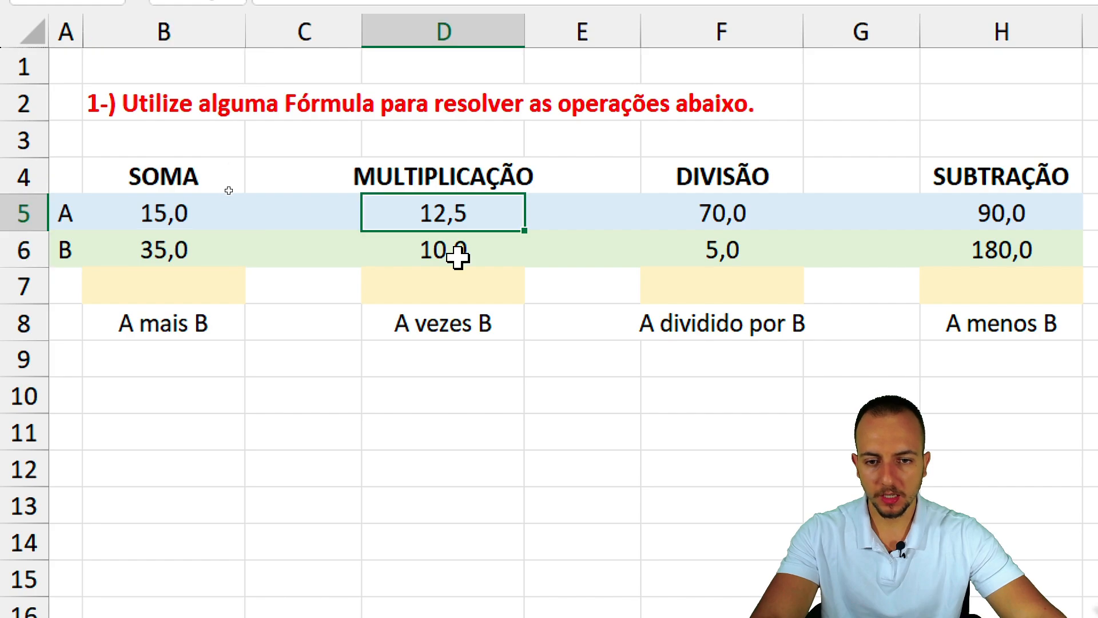
left_click(457, 256)
left_click(235, 325)
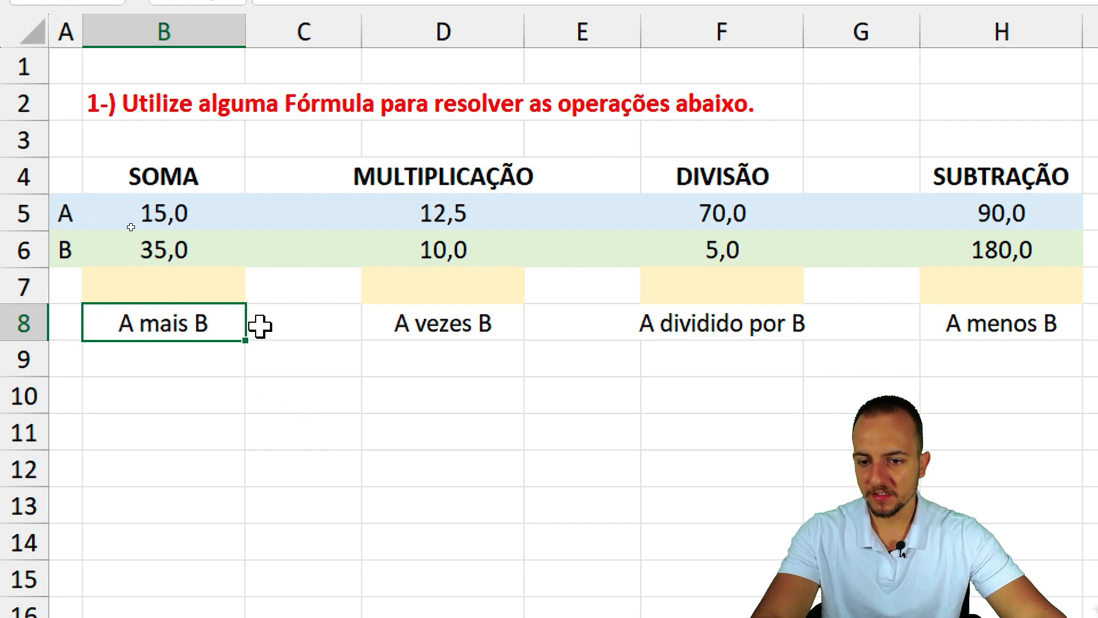
Enter the formula =B5+B6 in cell B7 to add A and B under SOMA.
left_click(218, 291)
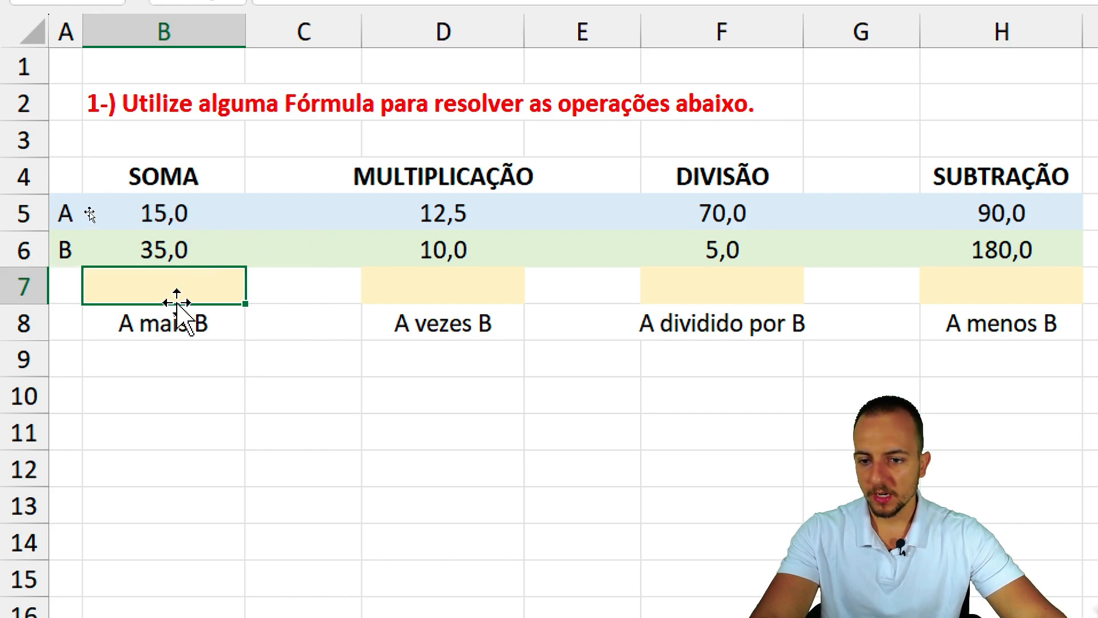
left_click_drag(214, 179, 174, 318)
left_click(194, 294)
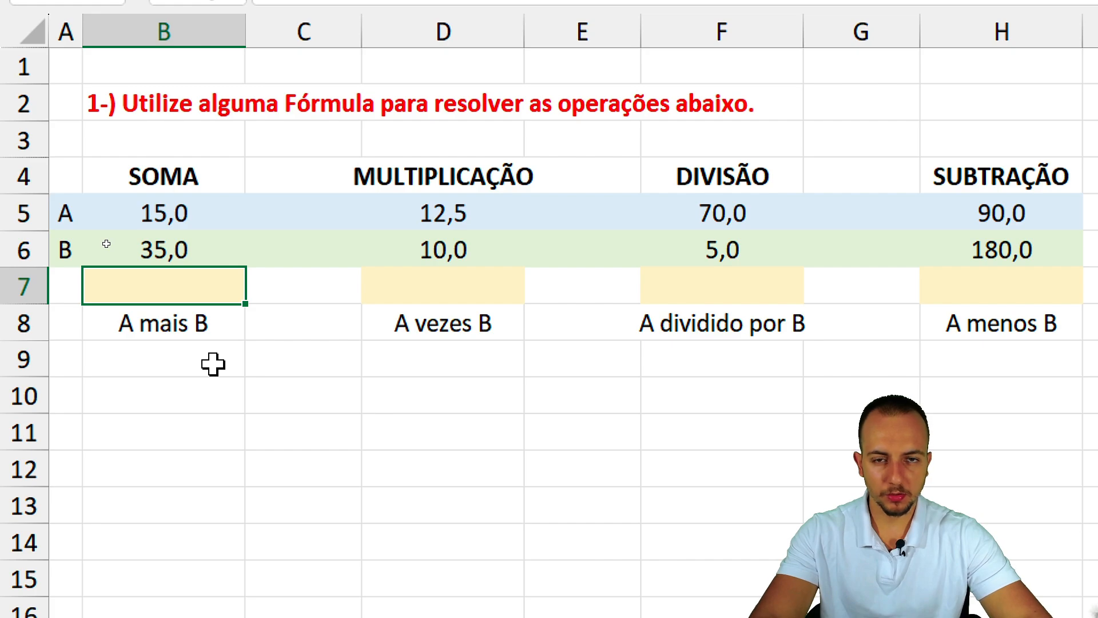
type("=")
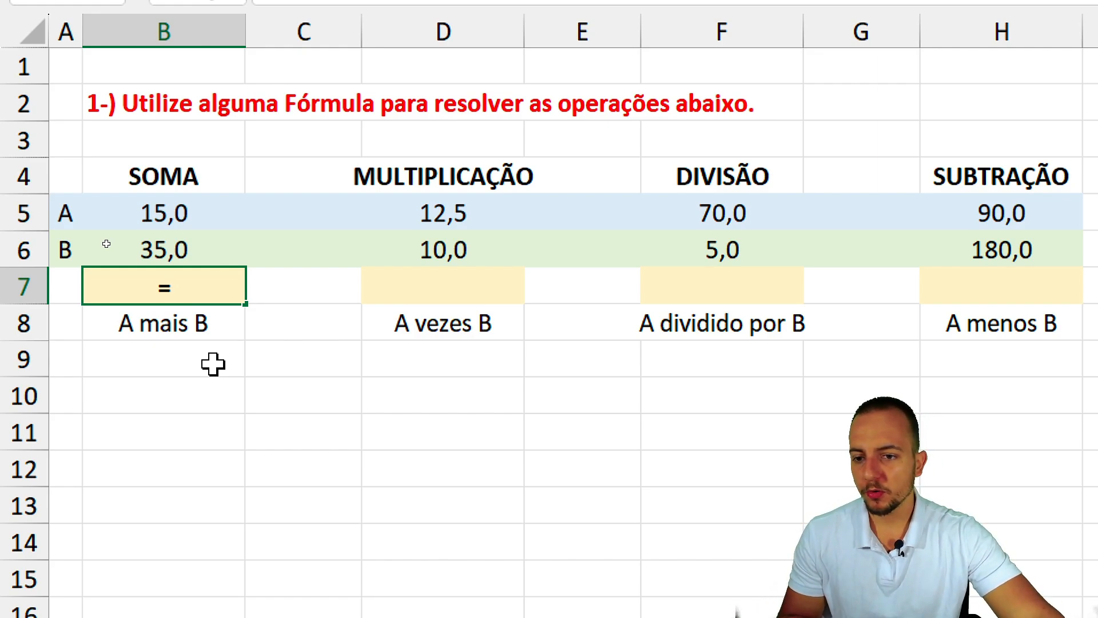
left_click(181, 215)
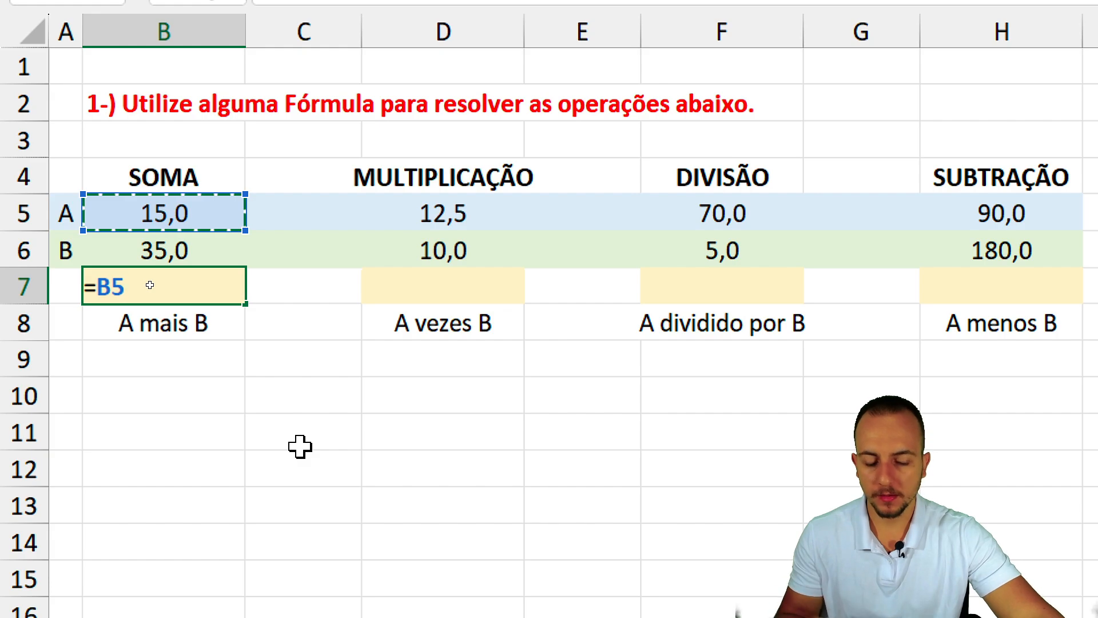
type("+")
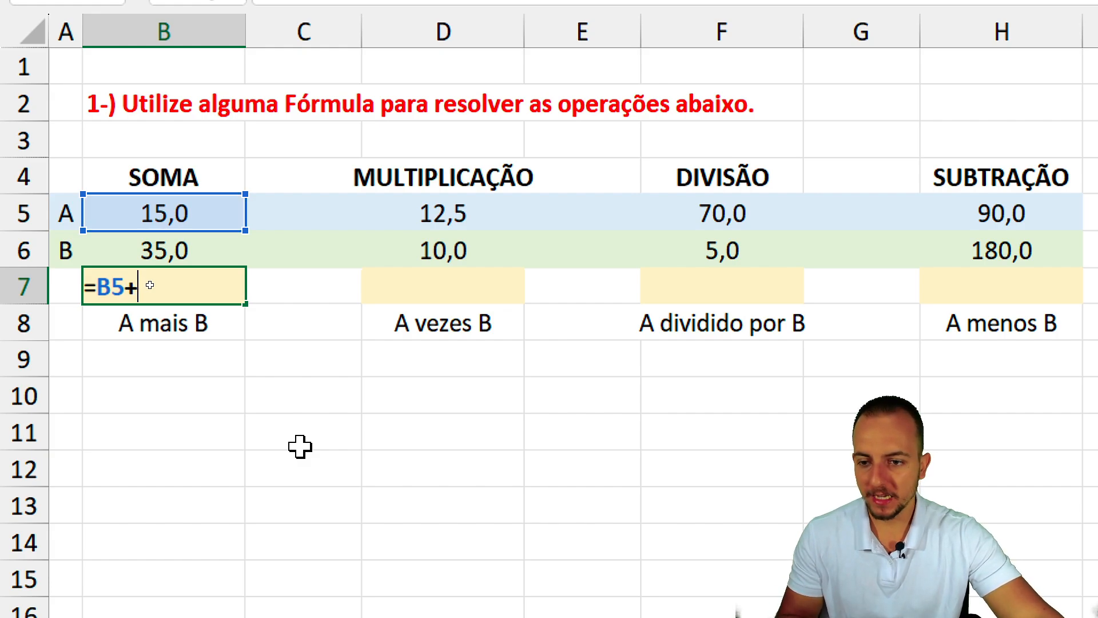
left_click(207, 253)
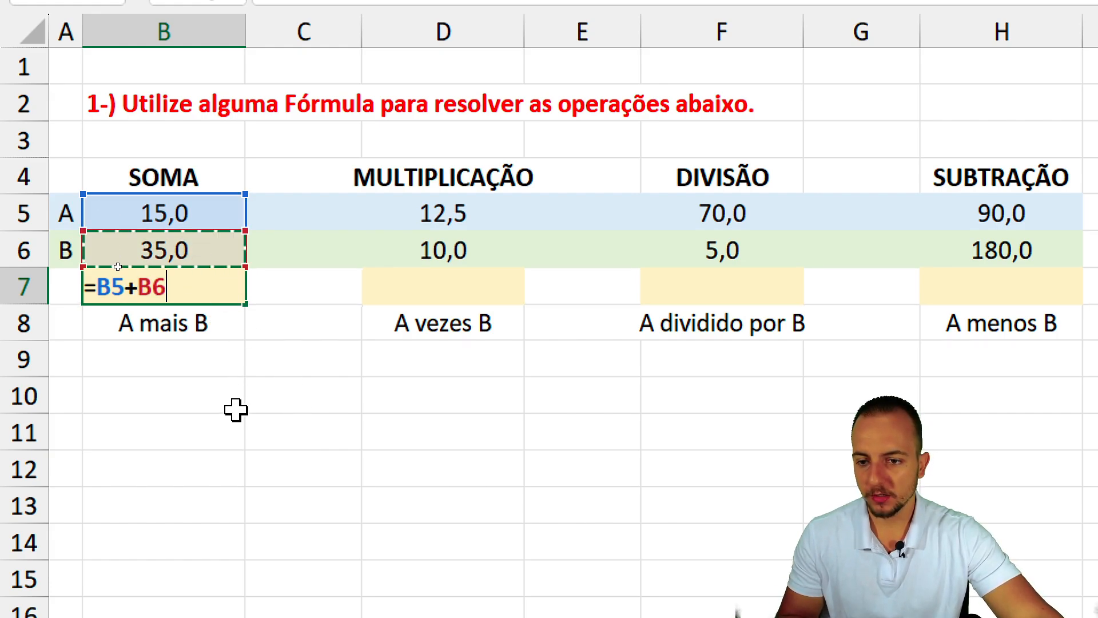
key("Return")
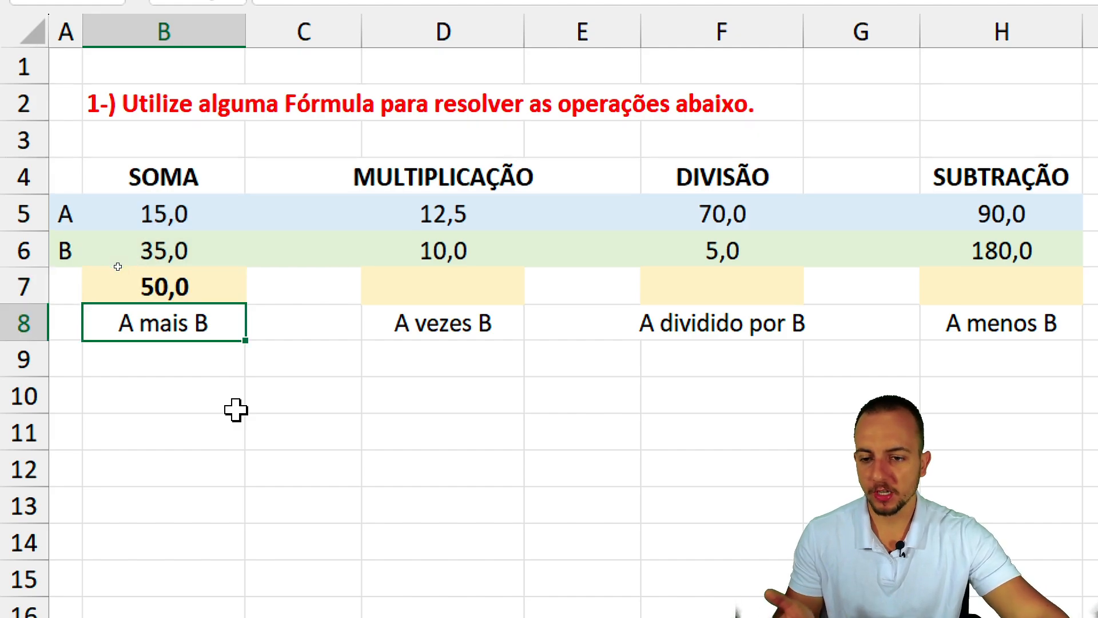
Try the sum in B7 with fixed numbers instead of cell references, as =15+35.
left_click(220, 295)
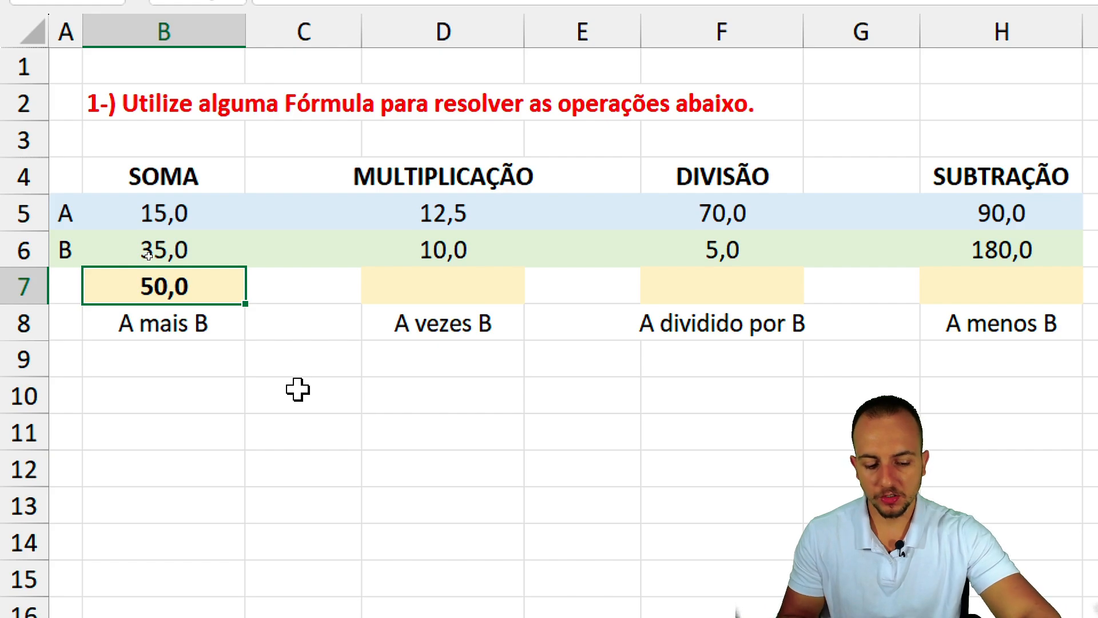
type("=")
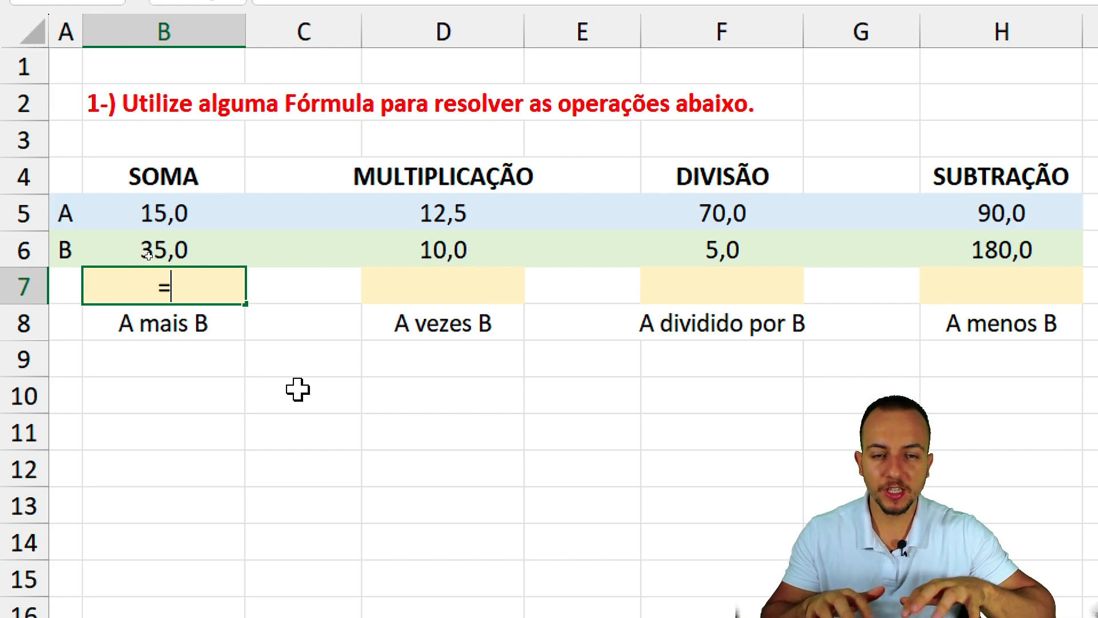
type("15")
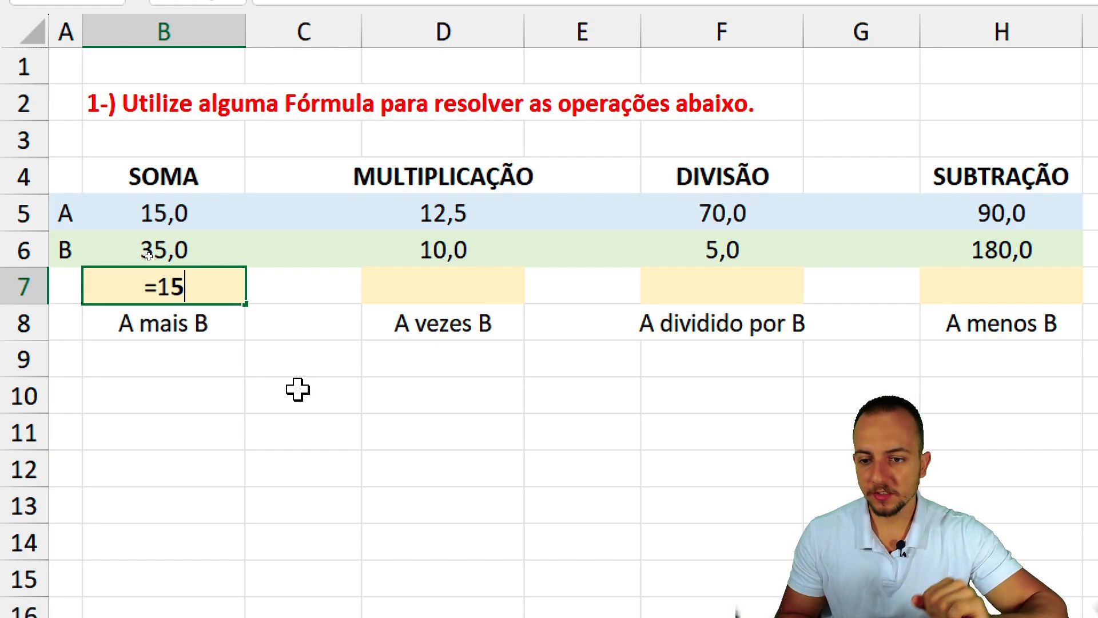
type("+35")
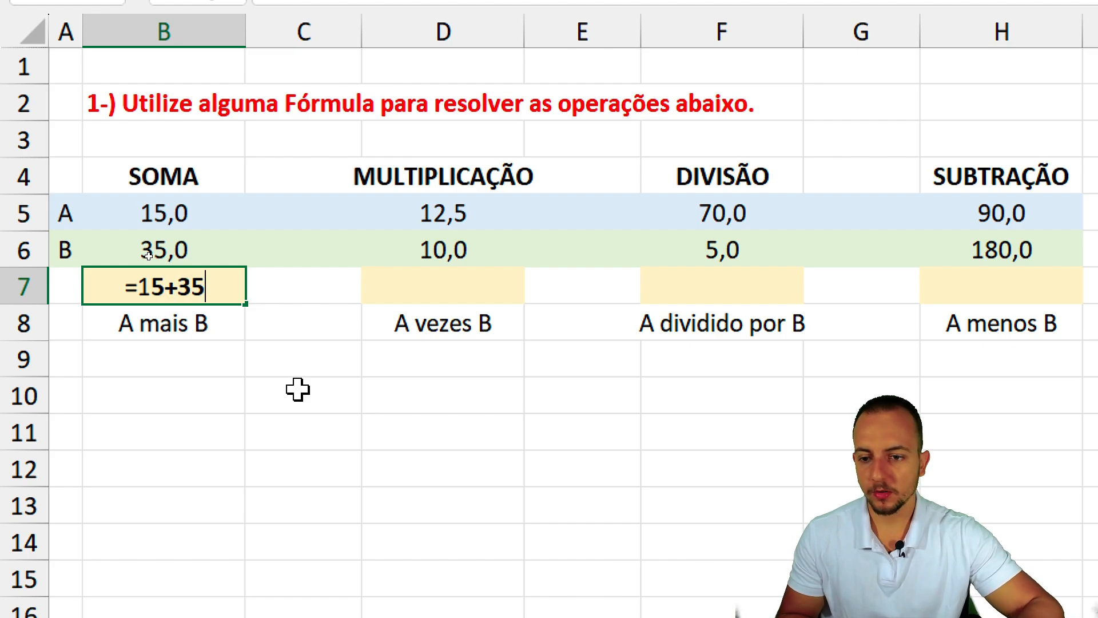
key("Return")
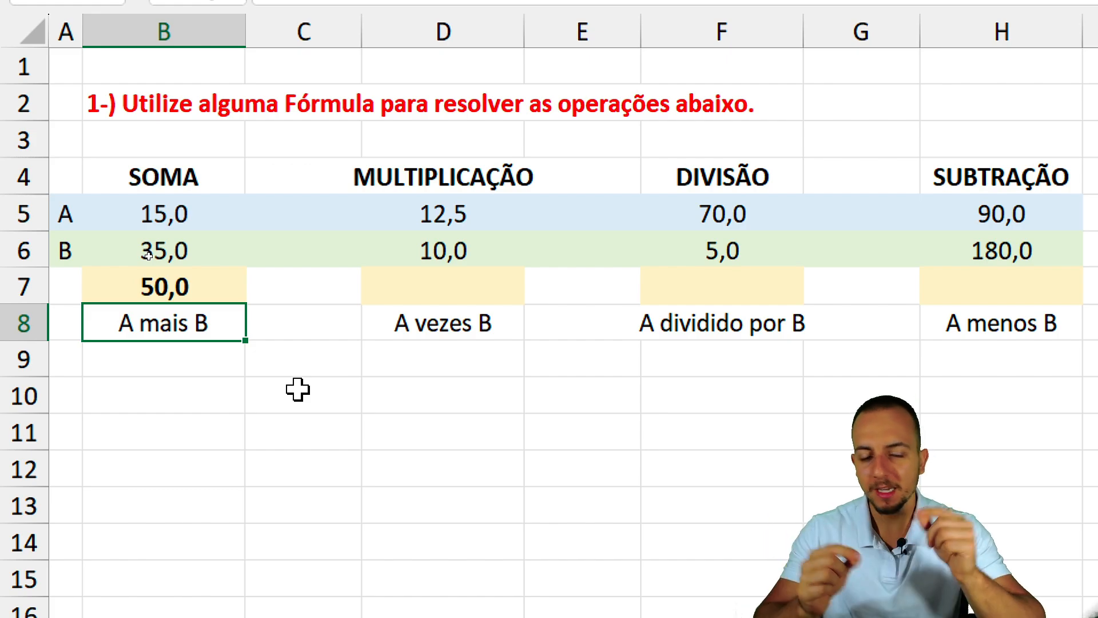
key("Up")
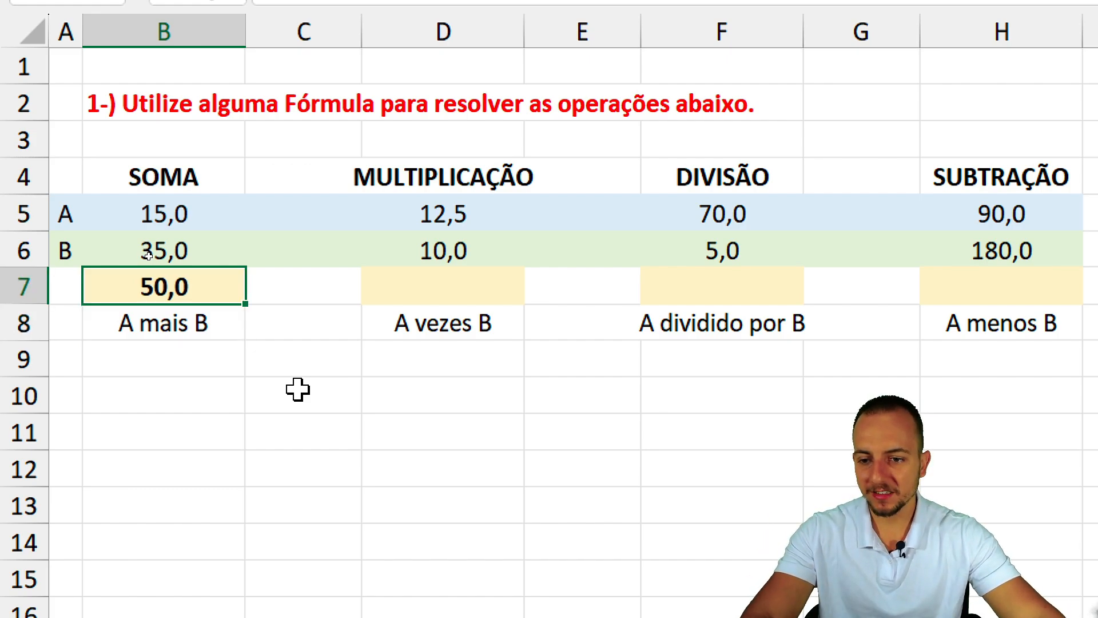
Inspect the cell references in the sum formula in B7 and leave the formula as it is.
double_click(229, 286)
left_click_drag(231, 287, 94, 286)
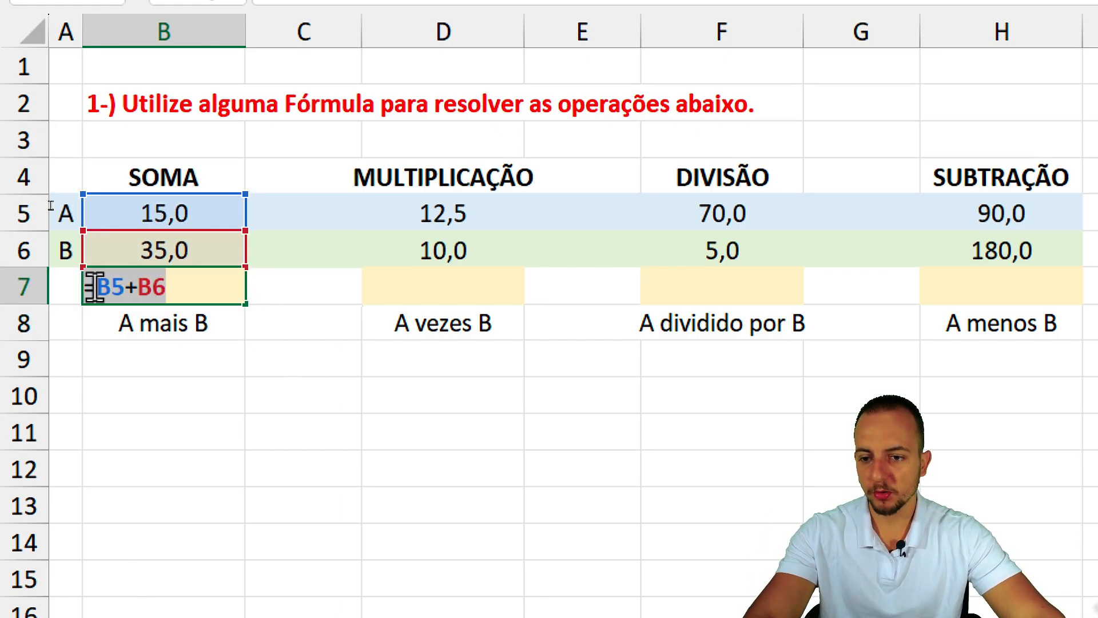
key("Escape")
Test the sum formula by setting B6 to 100, and undo that change.
left_click(167, 253)
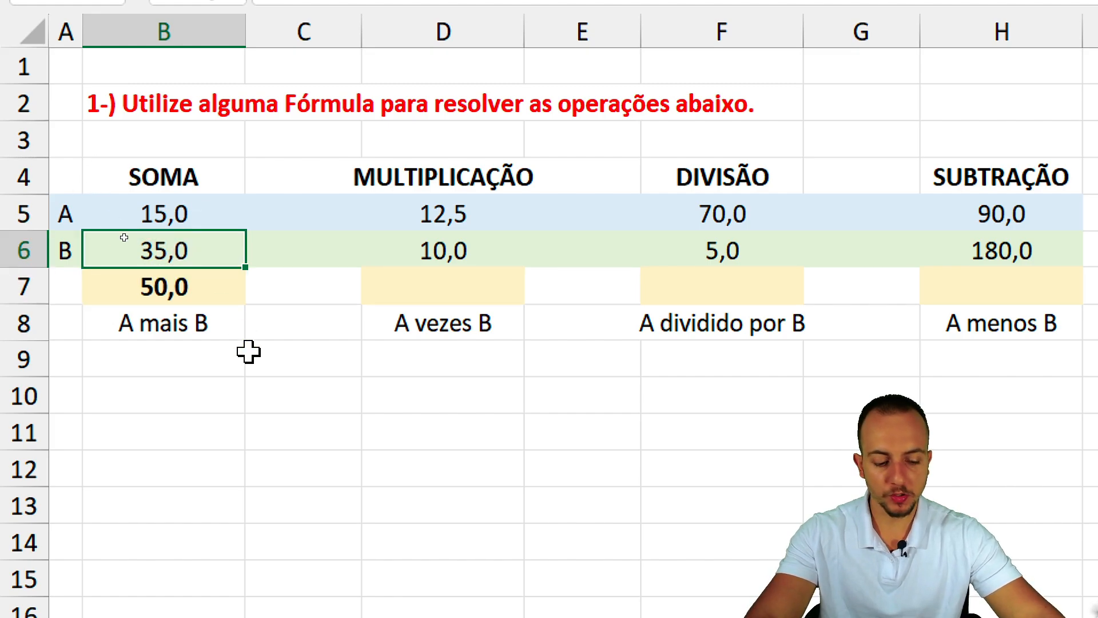
type("100")
key("Return")
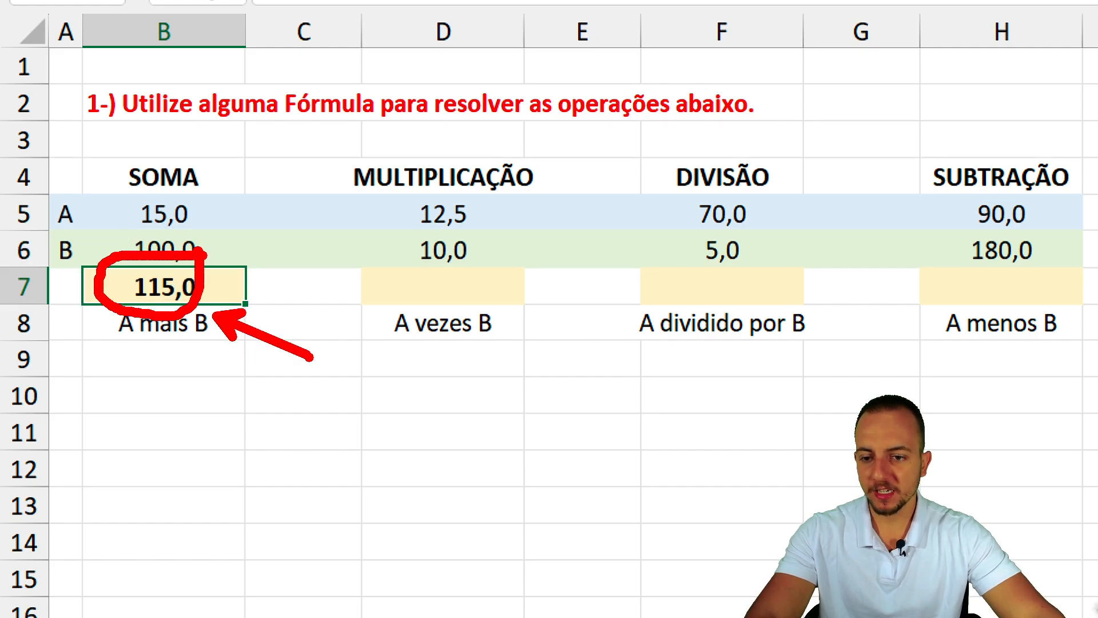
key("ctrl+z")
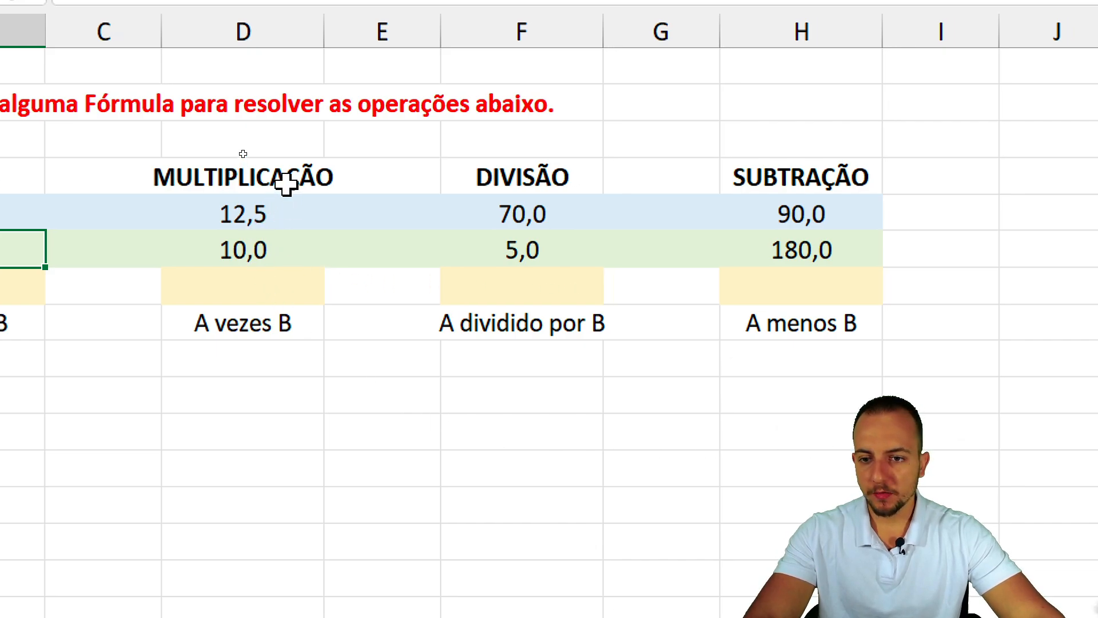
Enter the formula =D5*D6 in cell D7 to multiply A by B under MULTIPLICAÇÃO.
left_click_drag(286, 184, 267, 309)
left_click(279, 283)
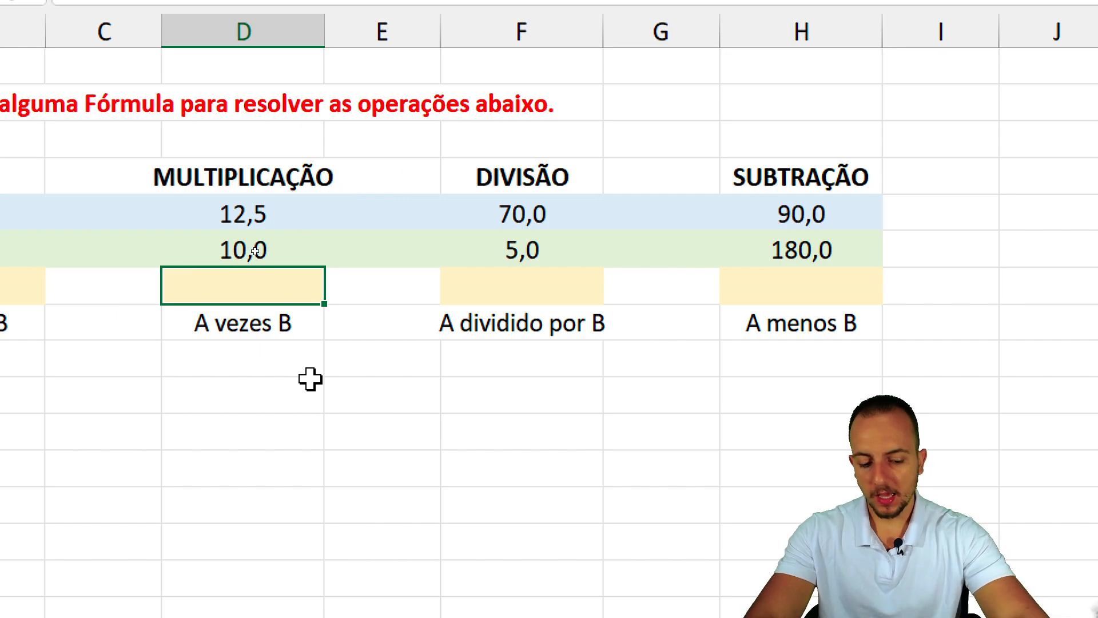
type("=")
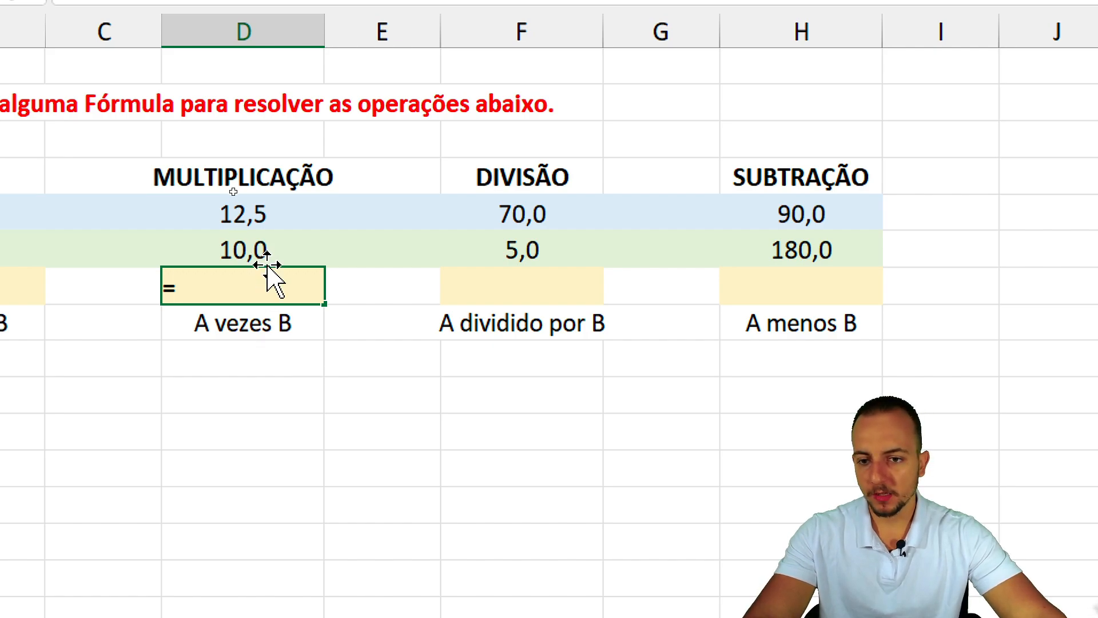
left_click(261, 221)
type("*")
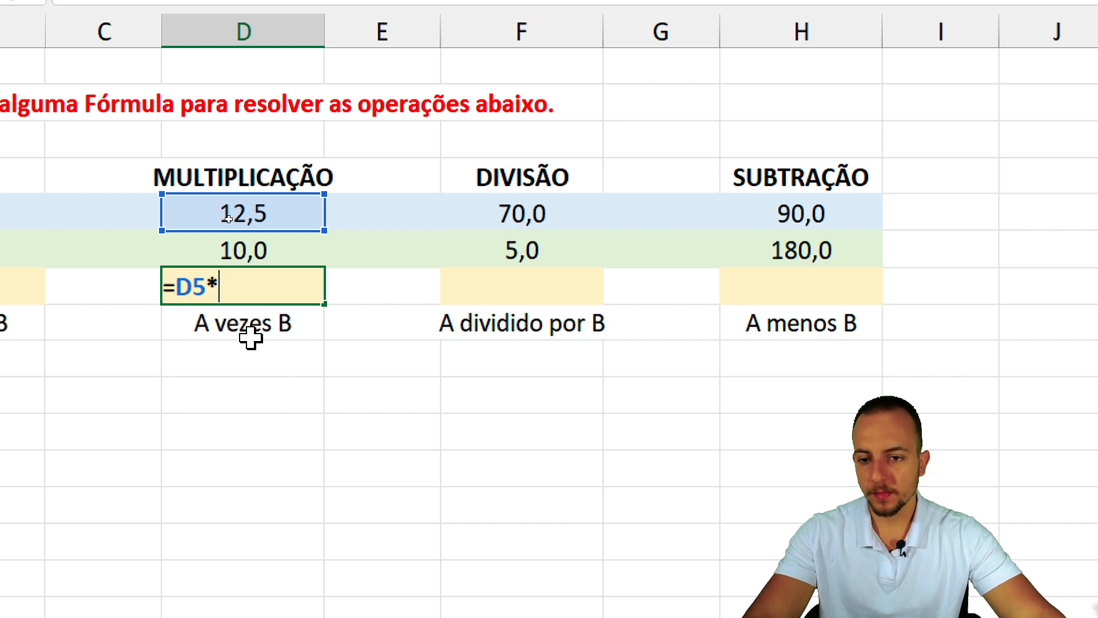
left_click(284, 252)
key("Return")
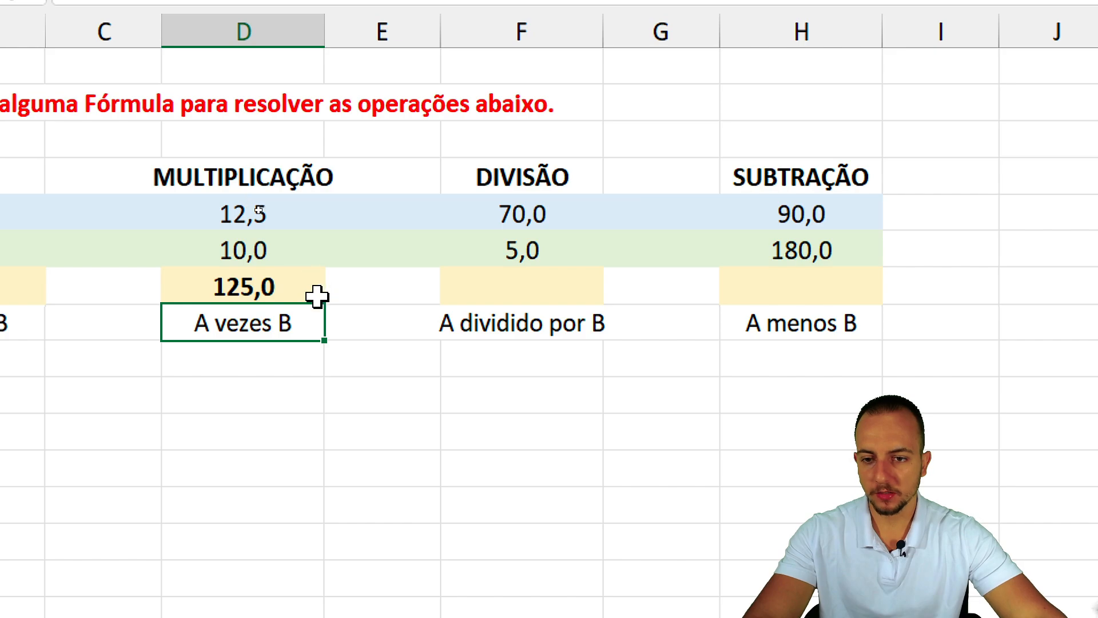
Enter the formula =F5/F6 in cell F7 to divide A by B under DIVISÃO.
left_click_drag(387, 176, 368, 326)
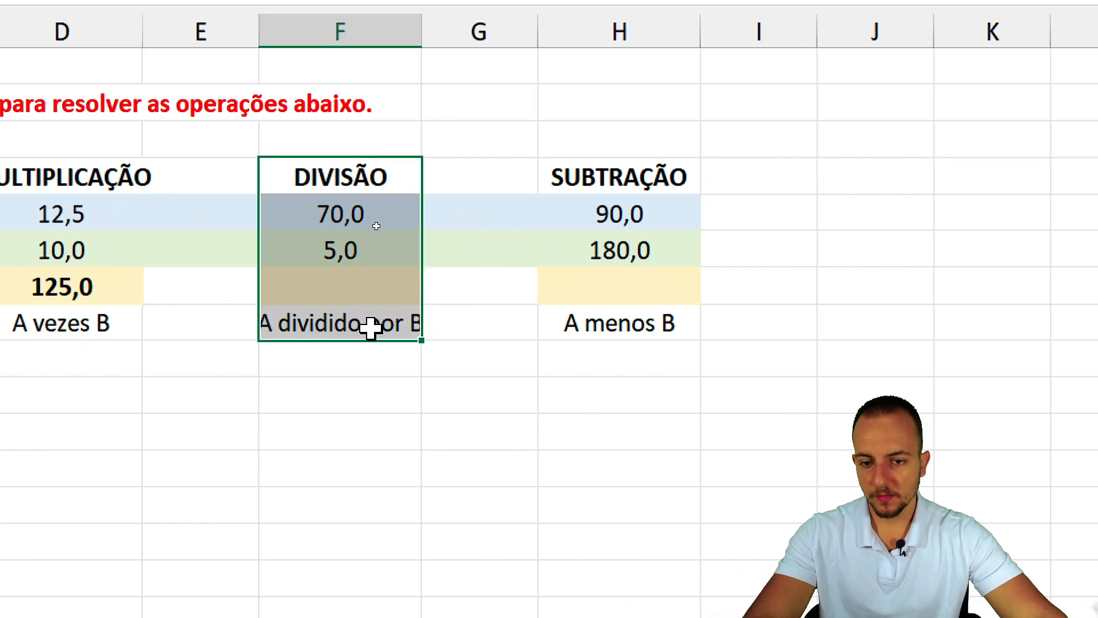
left_click(314, 326)
left_click(390, 285)
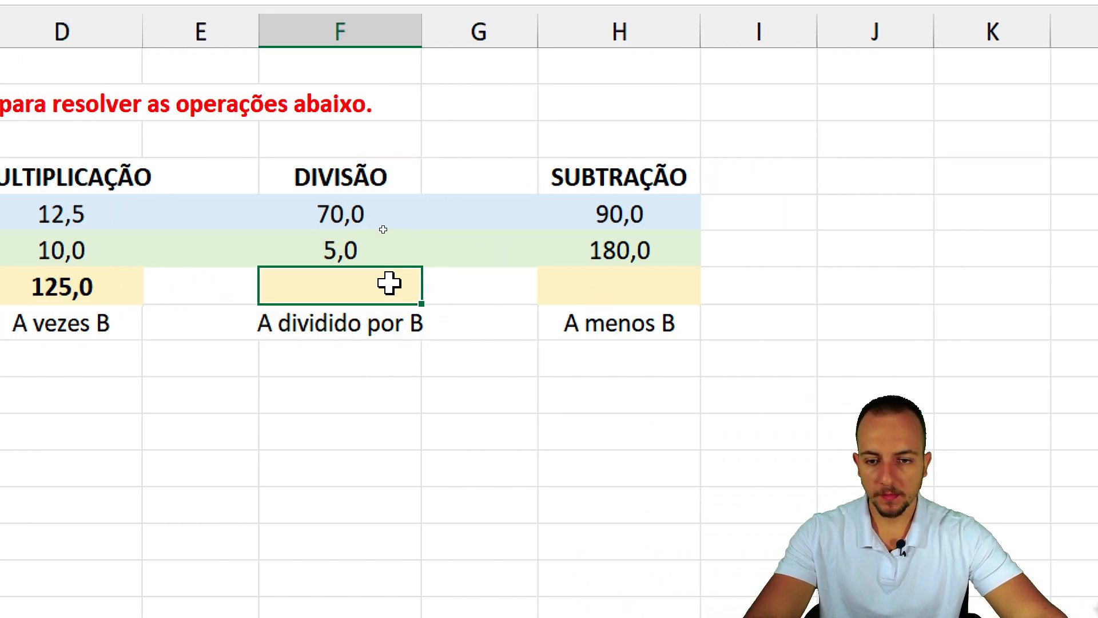
type("=")
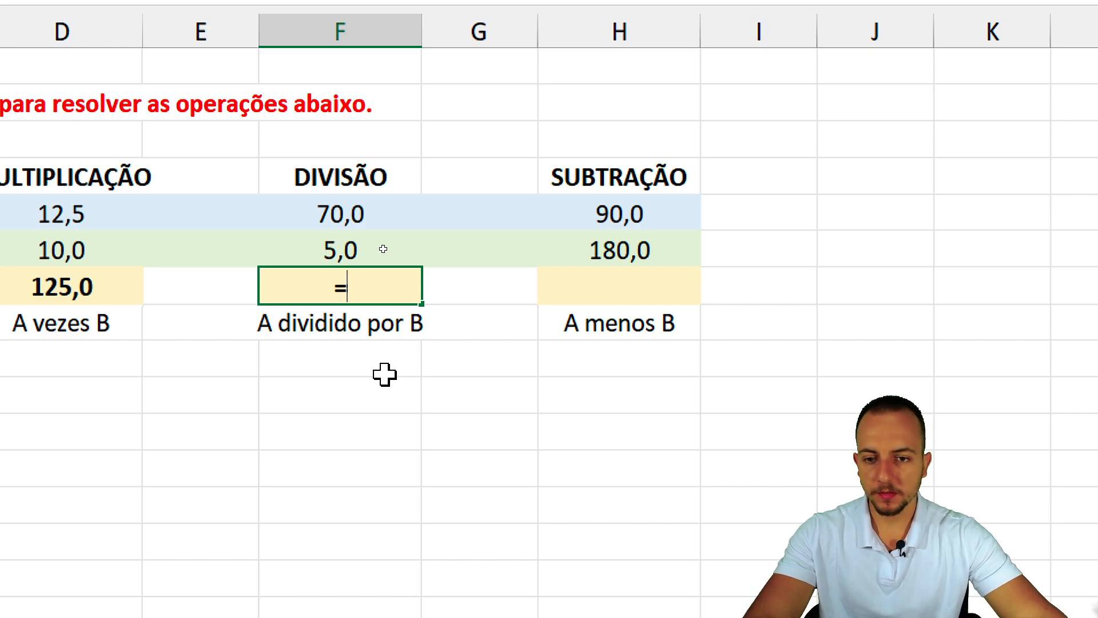
left_click(375, 218)
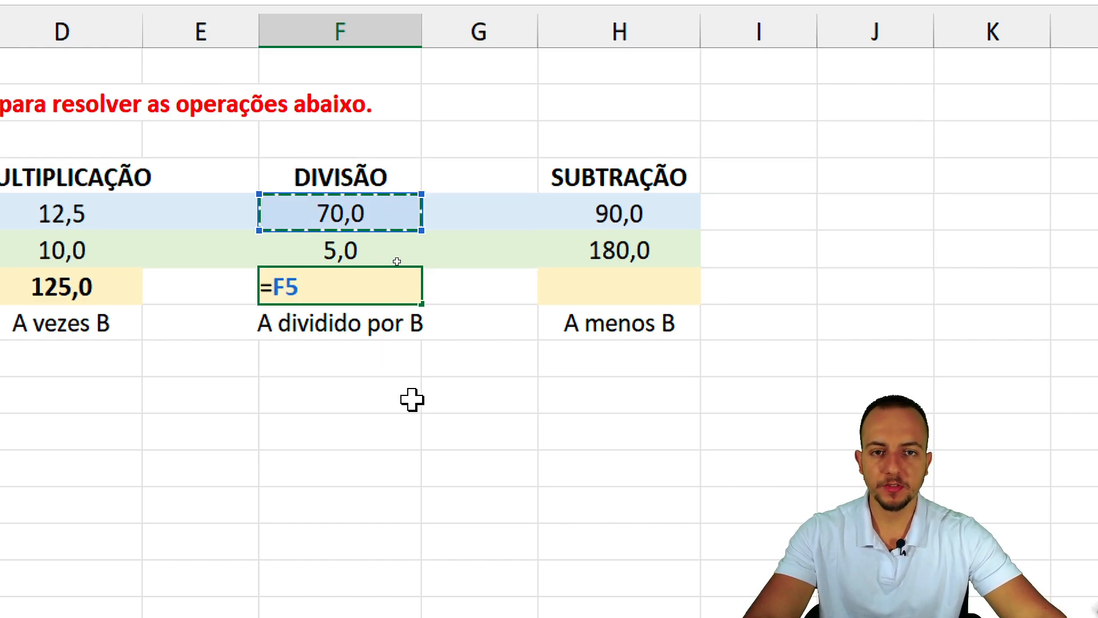
type("/")
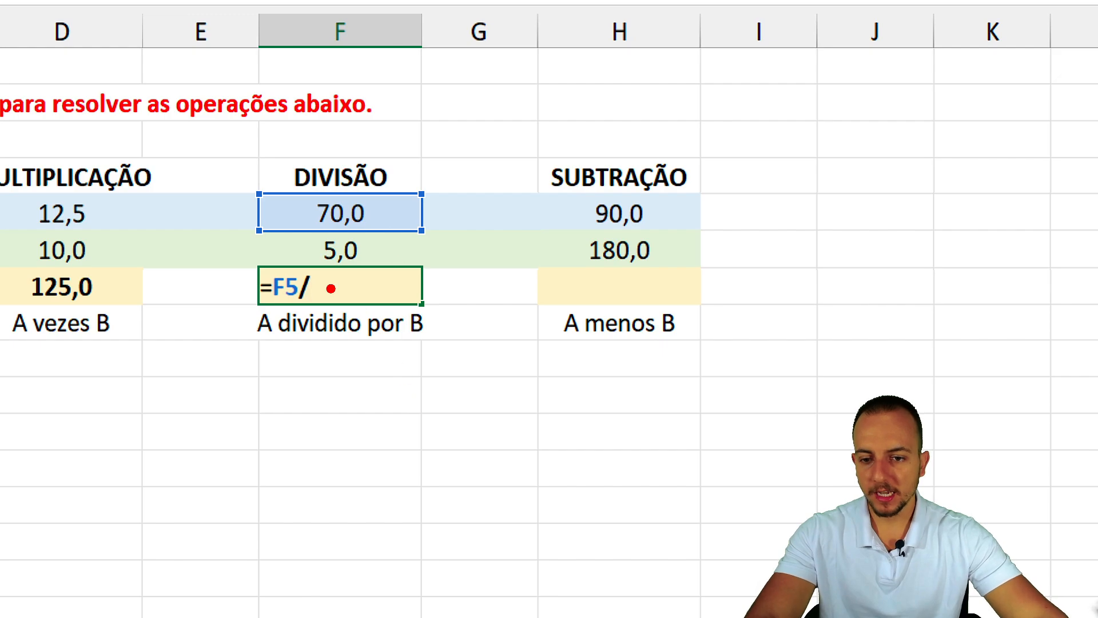
left_click(365, 250)
key("Return")
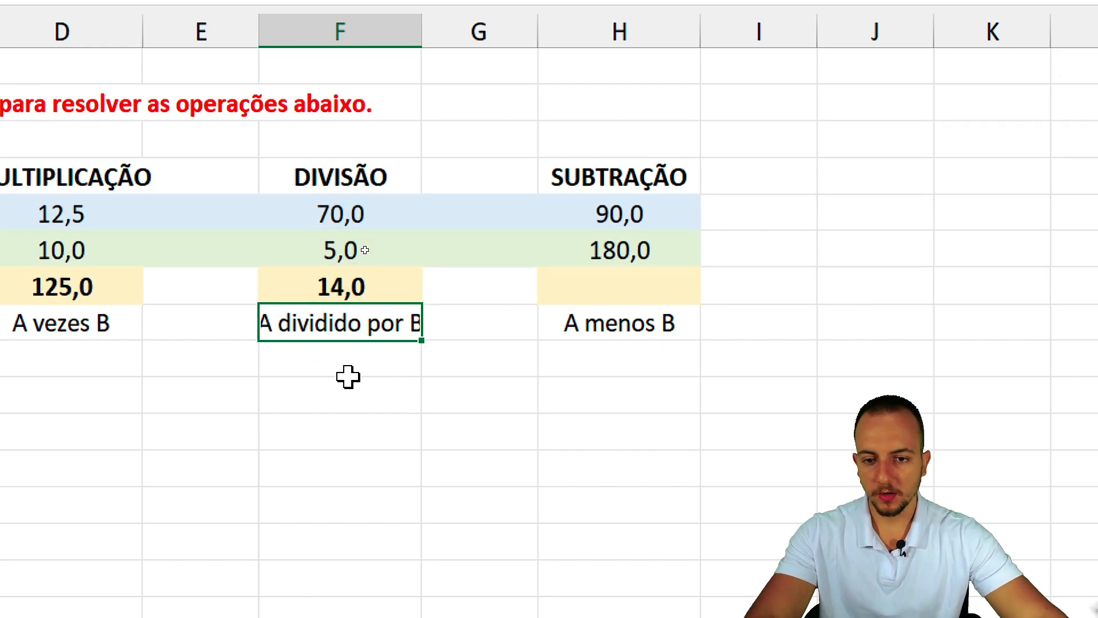
Enter the formula =H5-H6 in cell H7 to subtract B from A under SUBTRAÇÃO.
scroll(961, 404, "right", 2)
left_click_drag(406, 166, 416, 325)
left_click(441, 321)
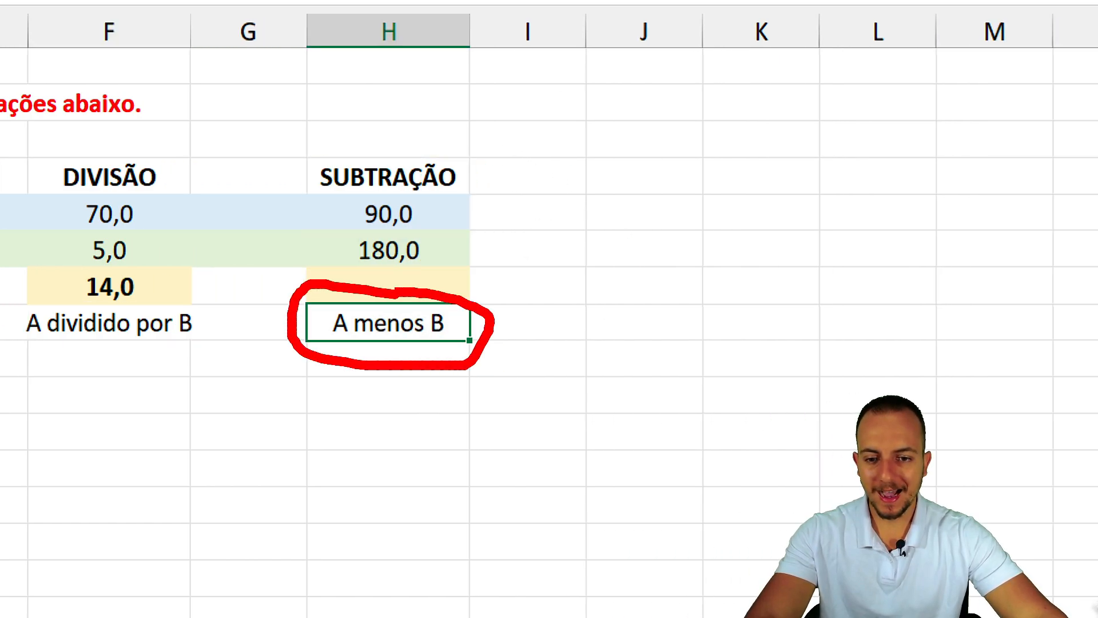
key("Up")
type("=")
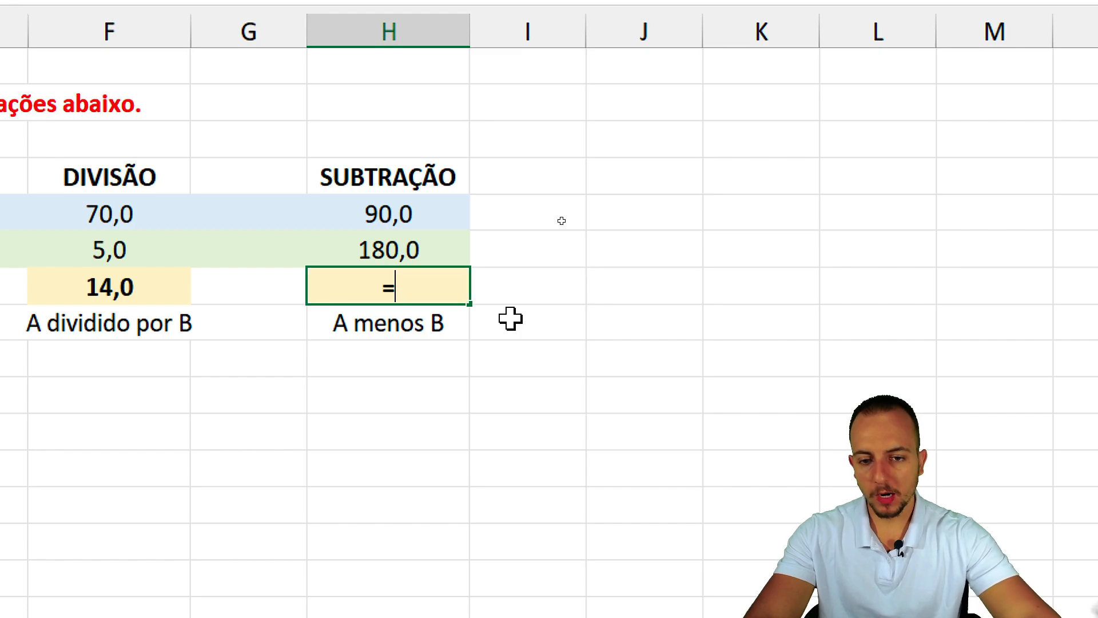
left_click(394, 212)
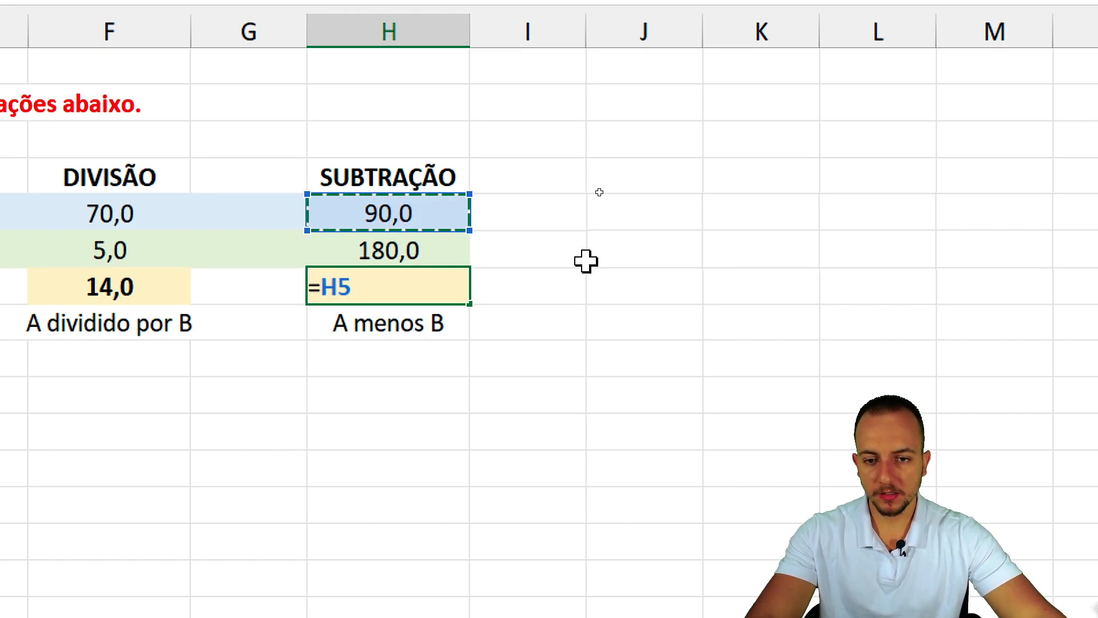
type("-")
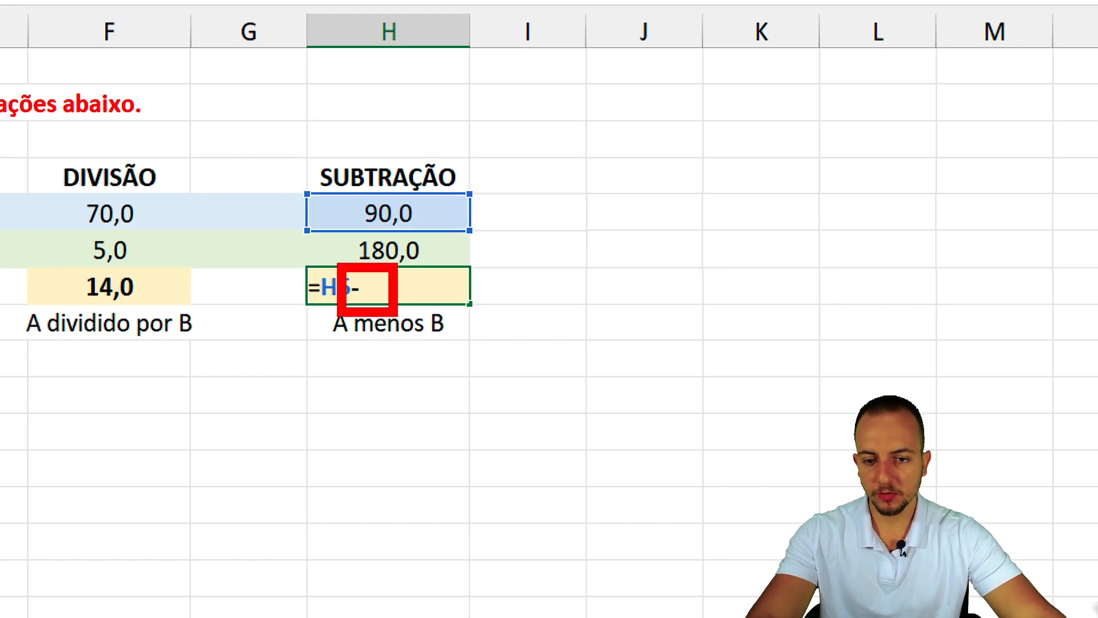
left_click(400, 249)
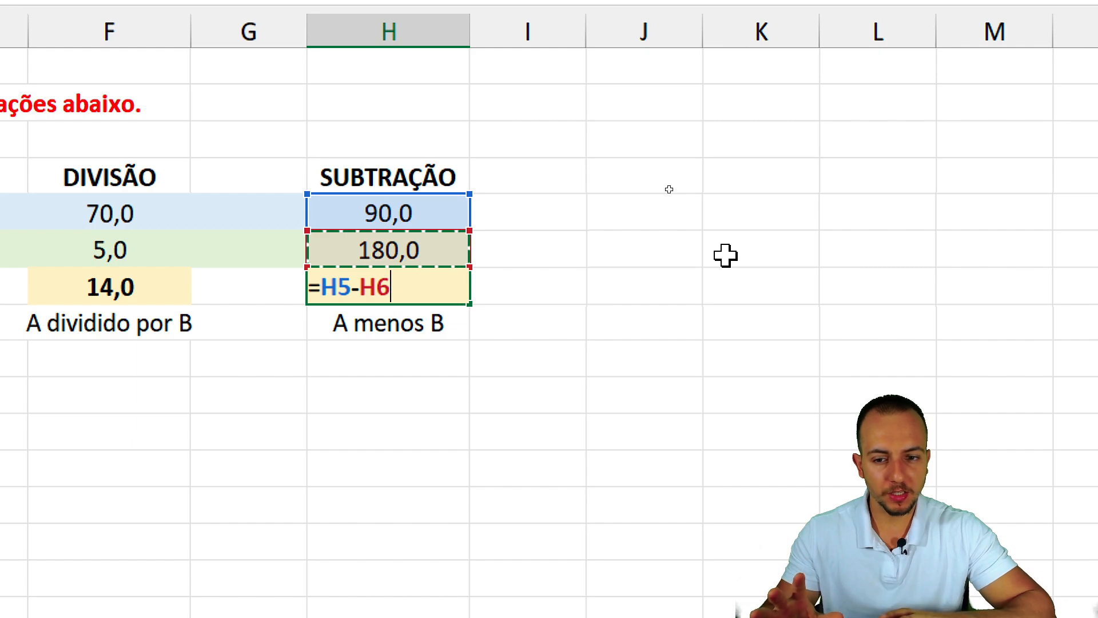
key("Return")
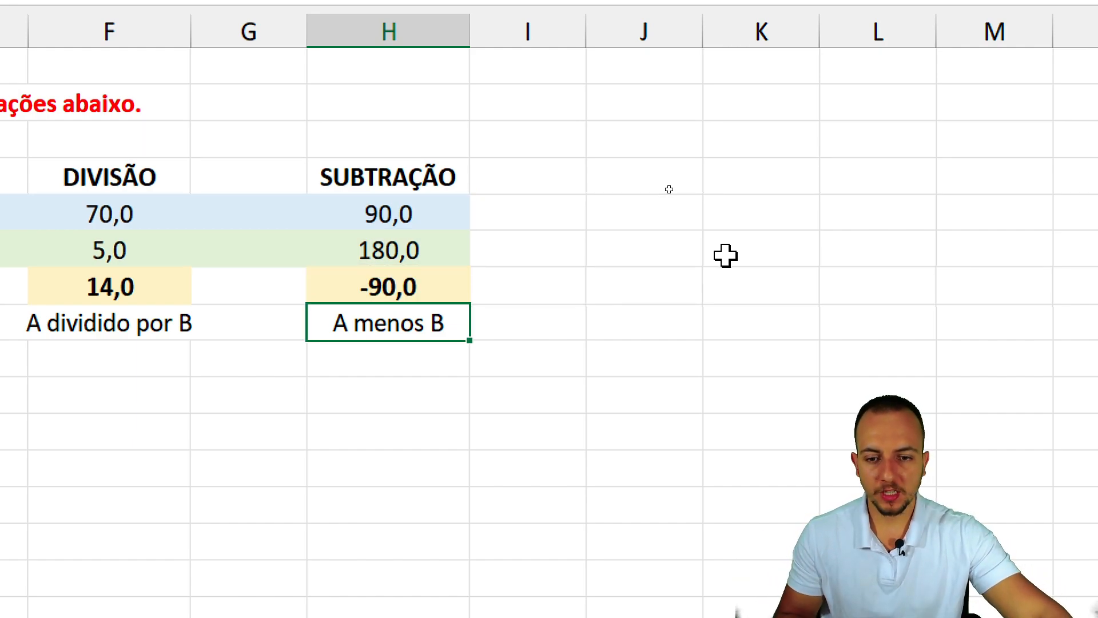
Check the subtraction result in H7 against the A and B values above it.
left_click_drag(457, 185, 441, 314)
left_click(446, 287)
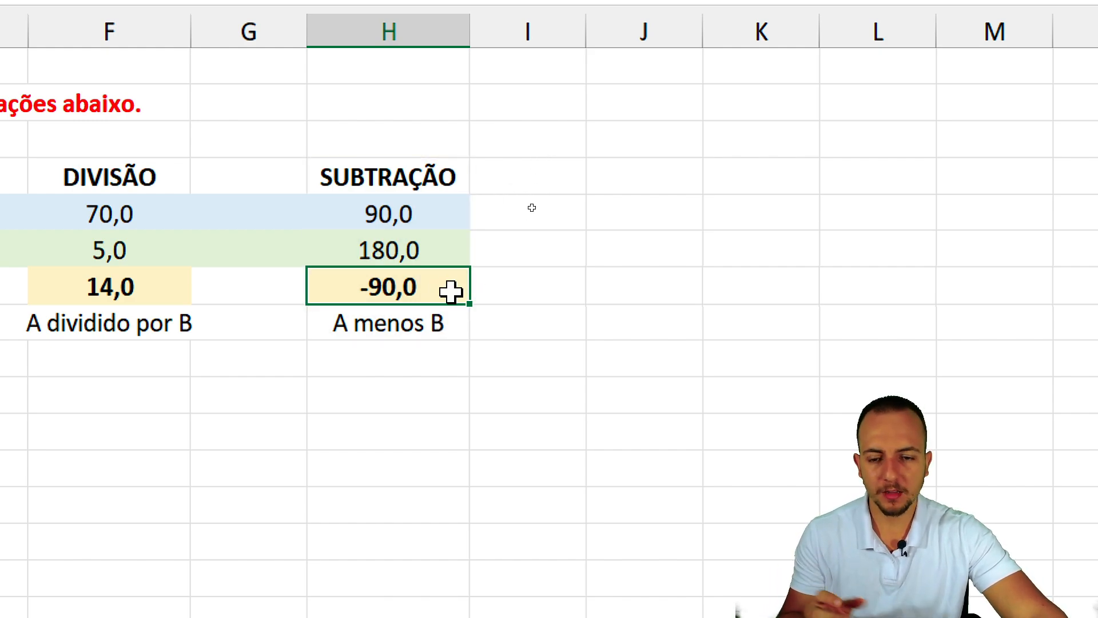
left_click(414, 332)
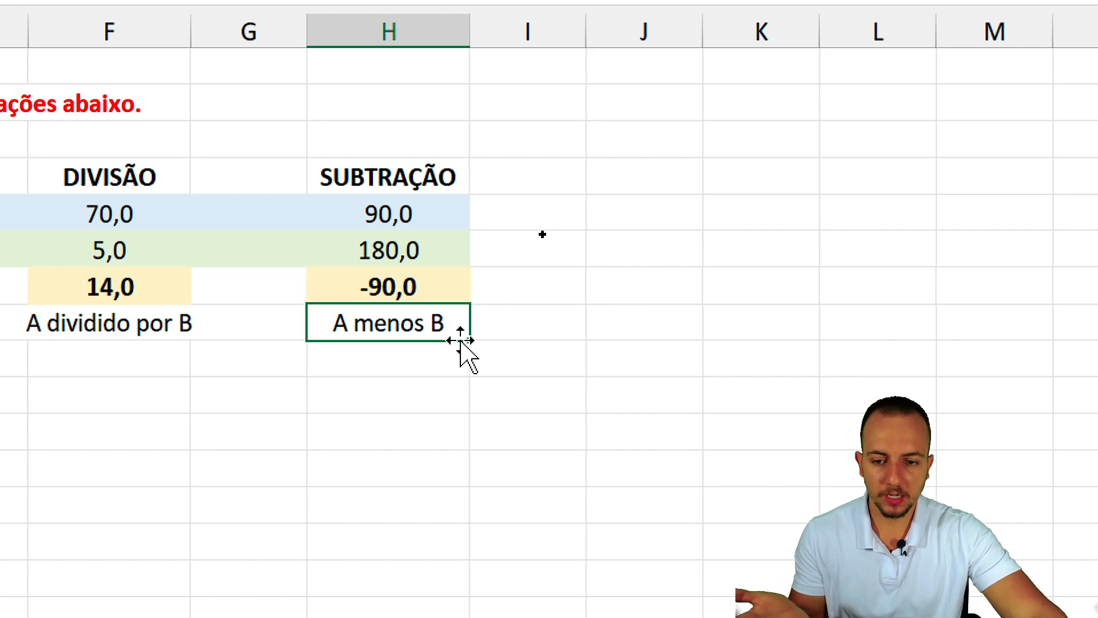
left_click(444, 225)
left_click(433, 256)
left_click(435, 280)
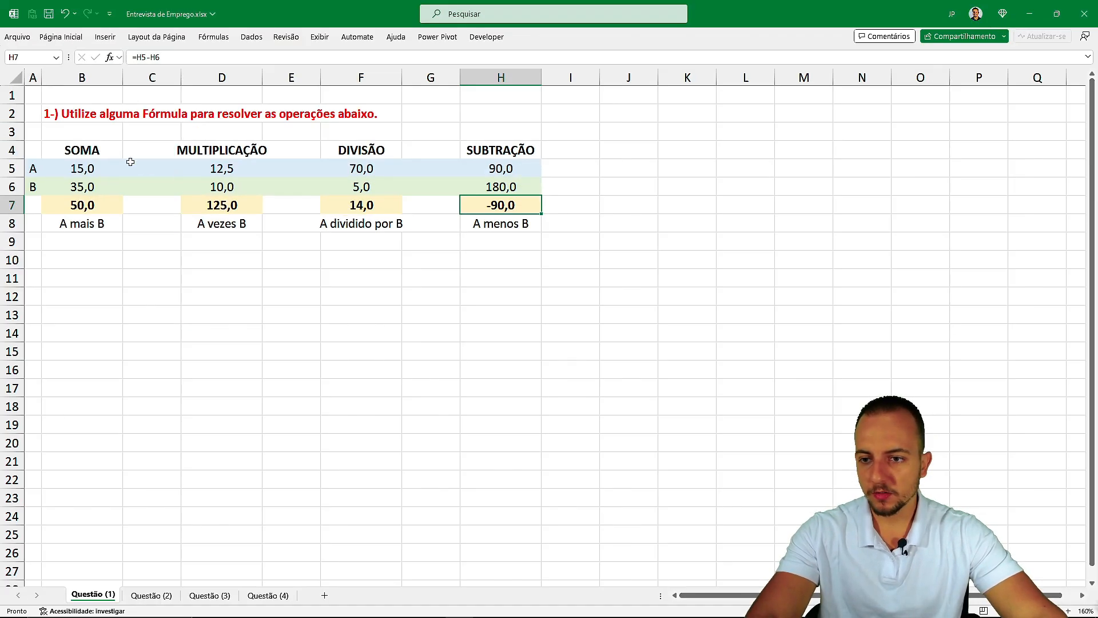
left_click(105, 152)
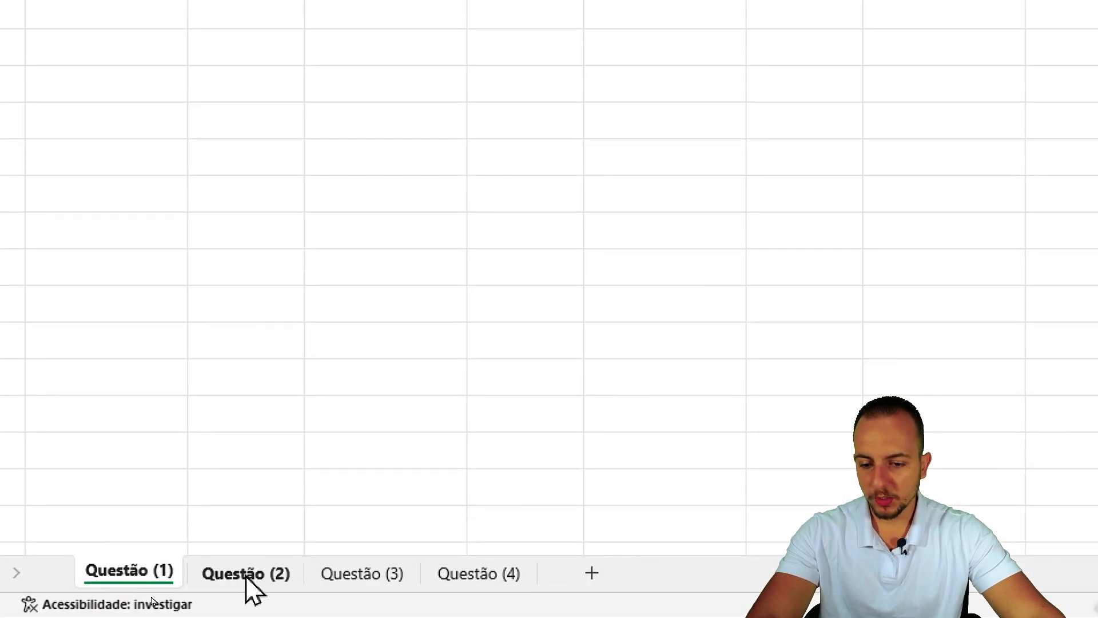
Open the Questão (2) sheet and examine its number table and the highlighted values greater than 90.
left_click(151, 595)
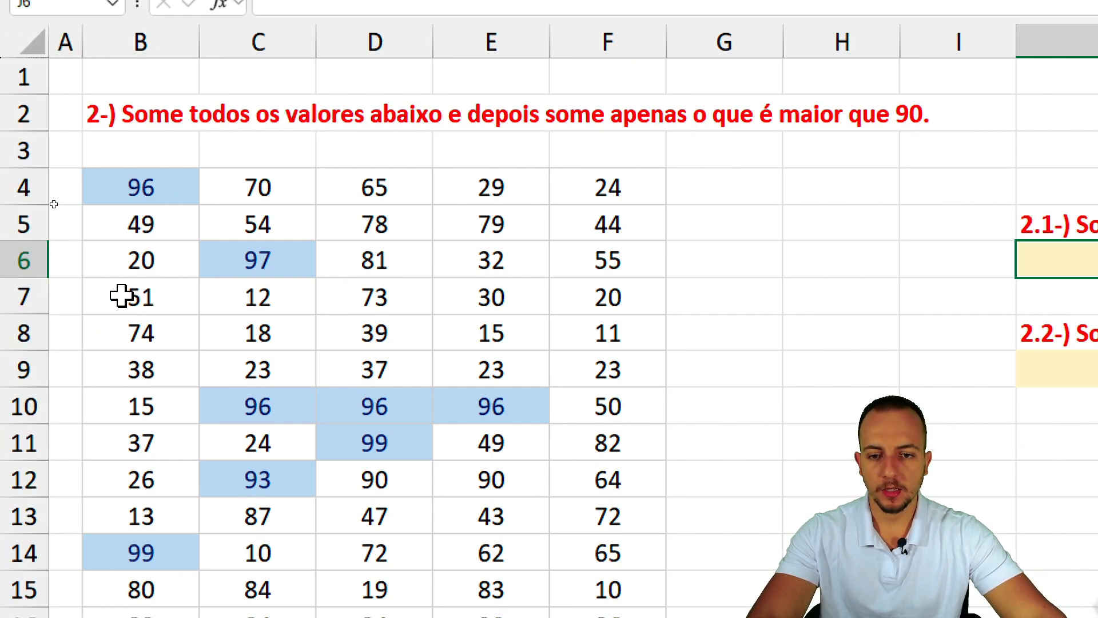
key("ctrl+2")
mouse_move(76, 144)
left_mouse_down()
mouse_move(547, 537)
mouse_move(670, 613)
left_mouse_up()
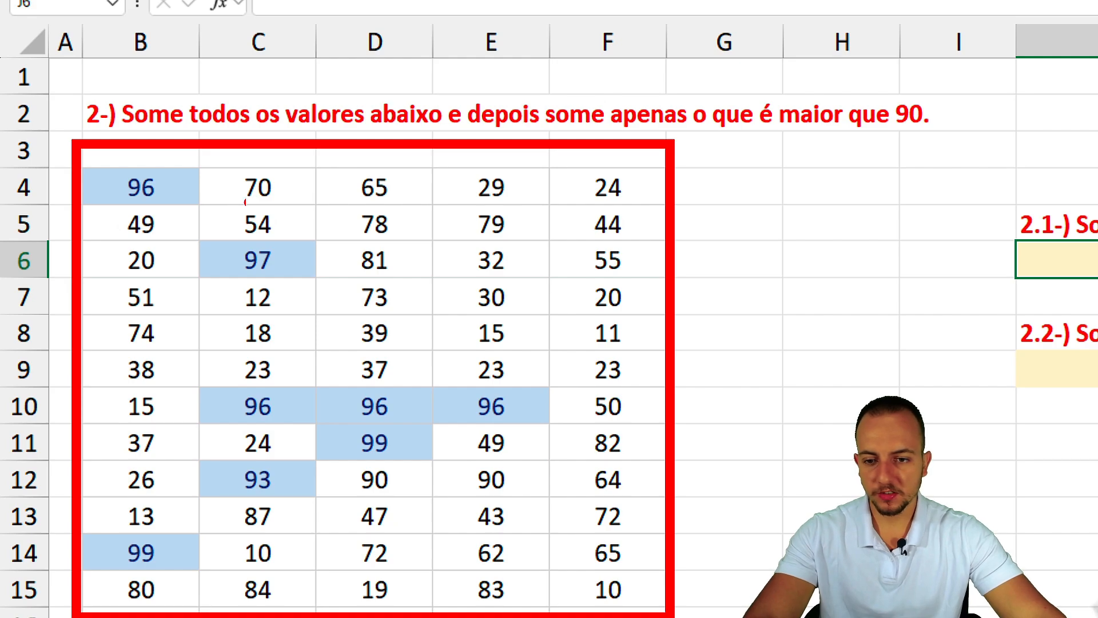
mouse_move(272, 280)
left_mouse_down()
mouse_move(236, 279)
mouse_move(255, 283)
left_mouse_up()
left_click_drag(250, 221, 252, 223)
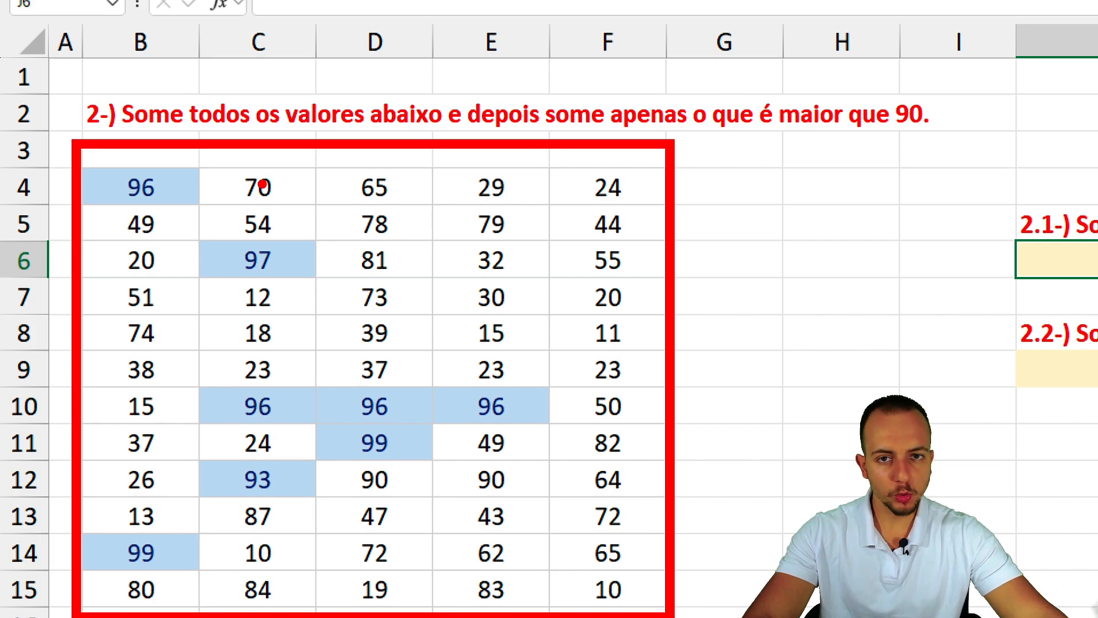
mouse_move(262, 183)
left_mouse_down()
mouse_move(109, 211)
mouse_move(309, 503)
mouse_move(466, 541)
left_mouse_up()
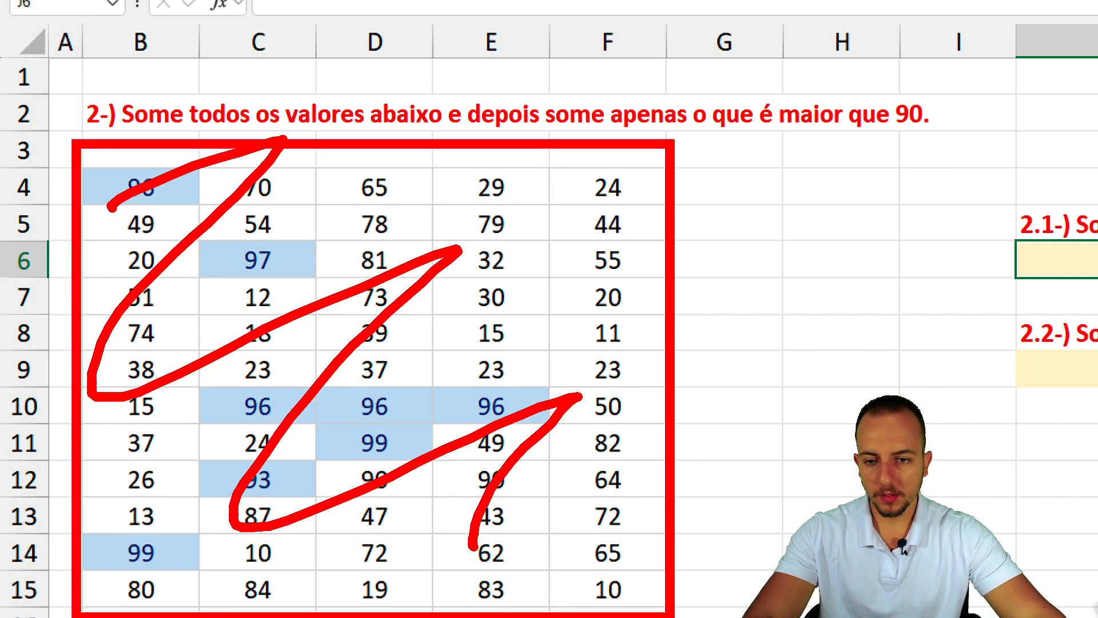
mouse_move(73, 150)
left_mouse_down()
mouse_move(210, 215)
mouse_move(324, 288)
left_mouse_up()
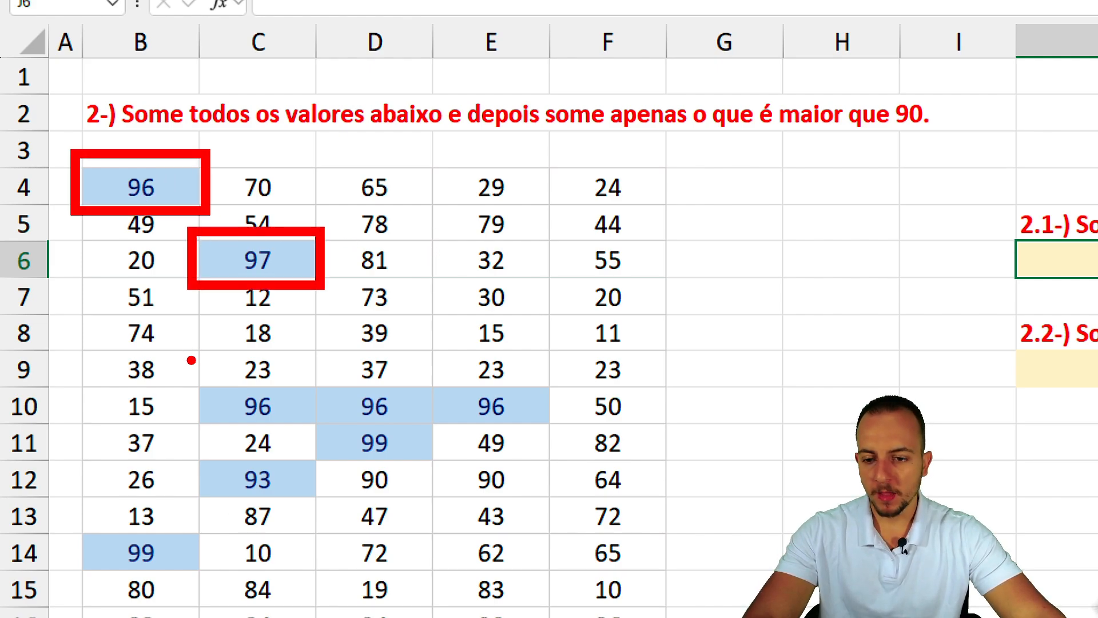
left_click_drag(190, 378, 557, 429)
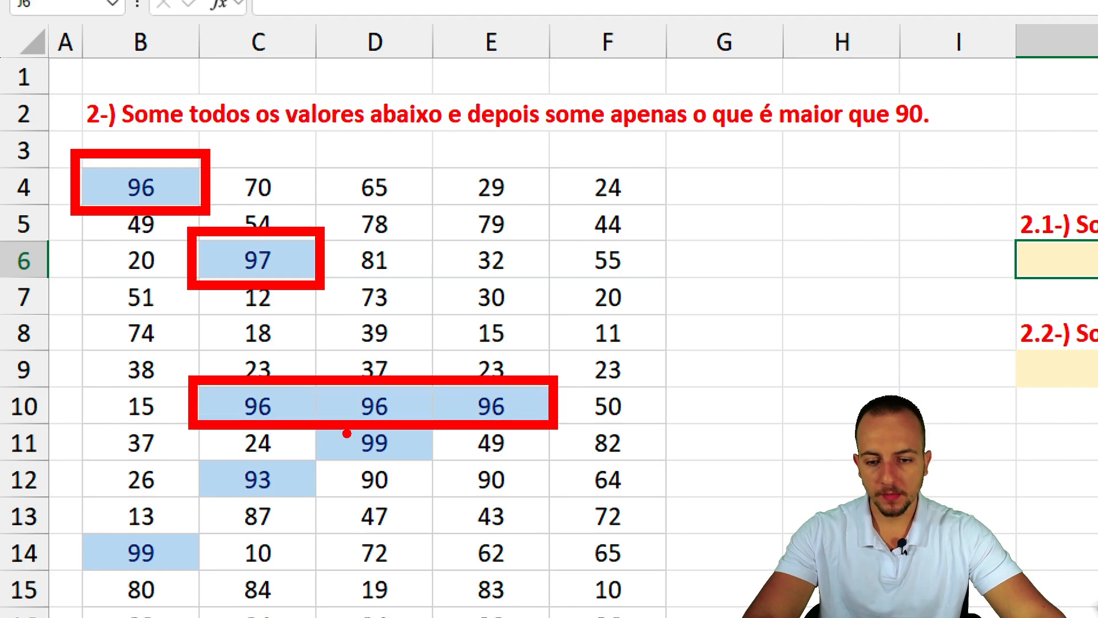
left_click_drag(310, 415, 449, 464)
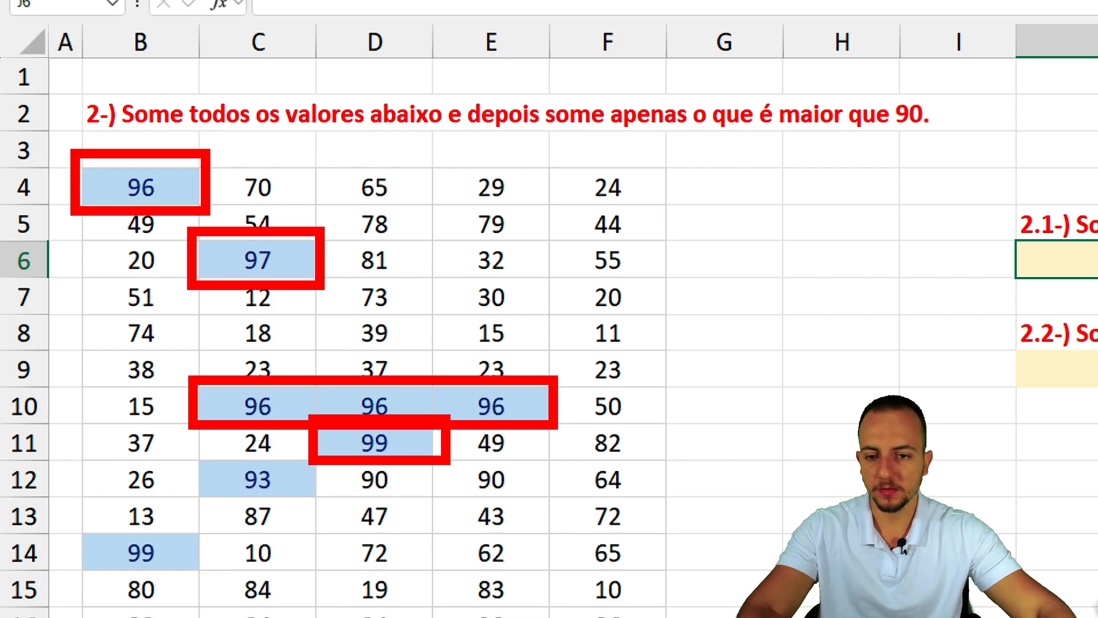
key("Escape")
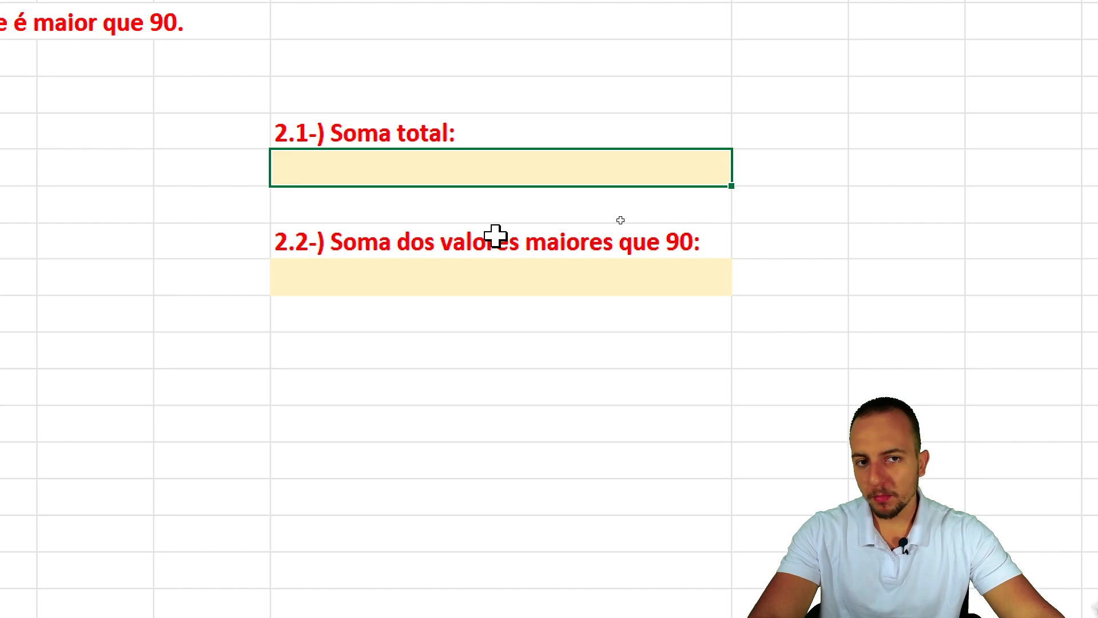
Try adding the table's numbers cell by cell in J6, as =B4+C4+D4, and discard the formula.
type("=")
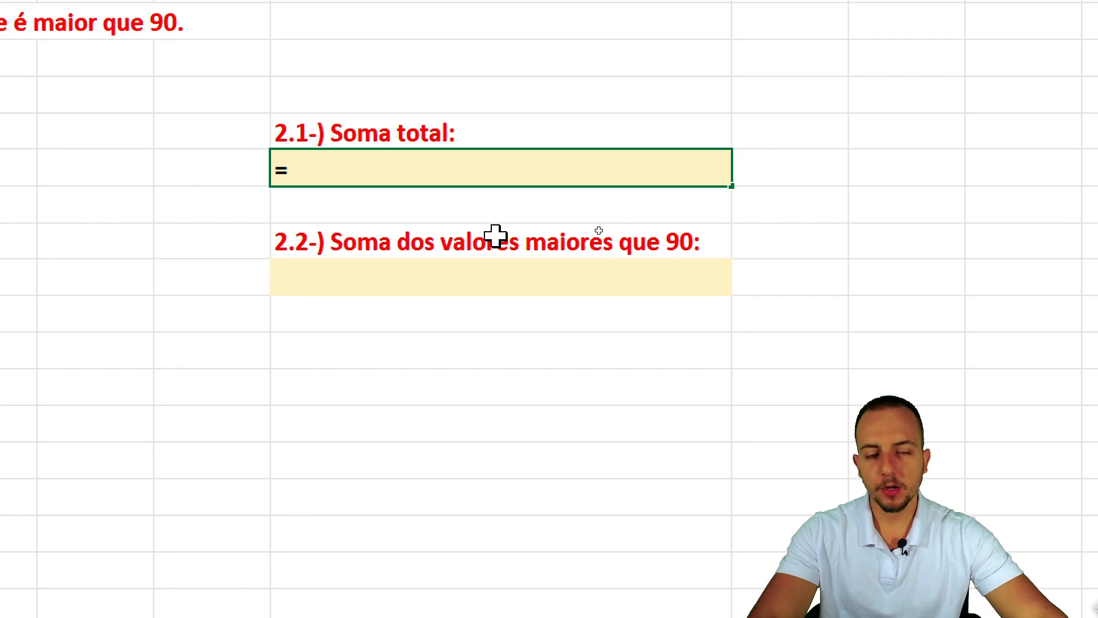
left_click(146, 98)
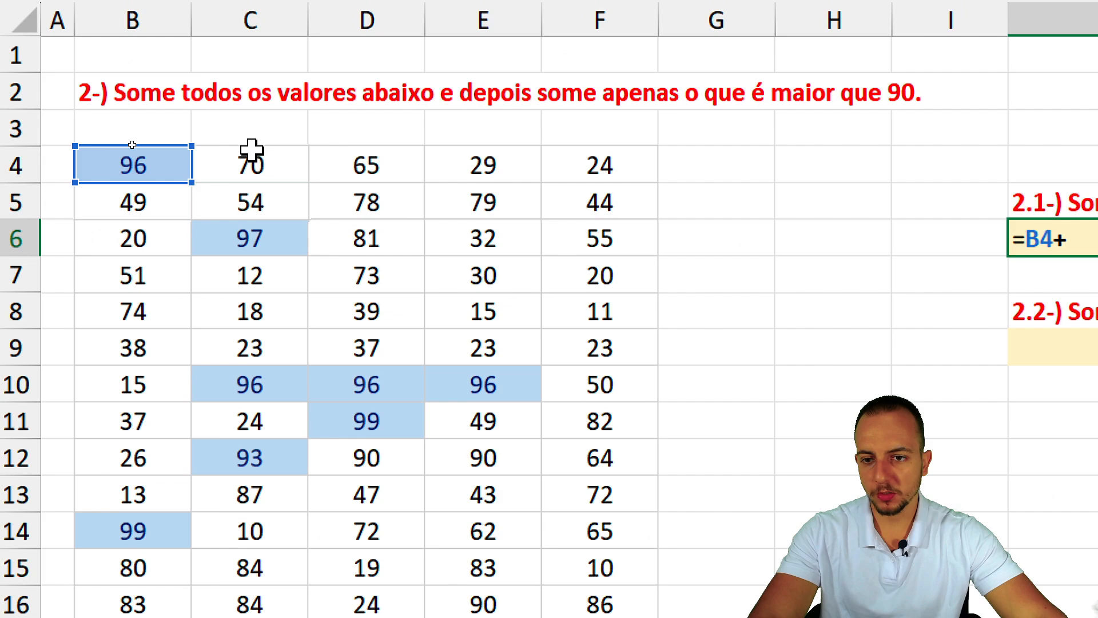
left_click(252, 163)
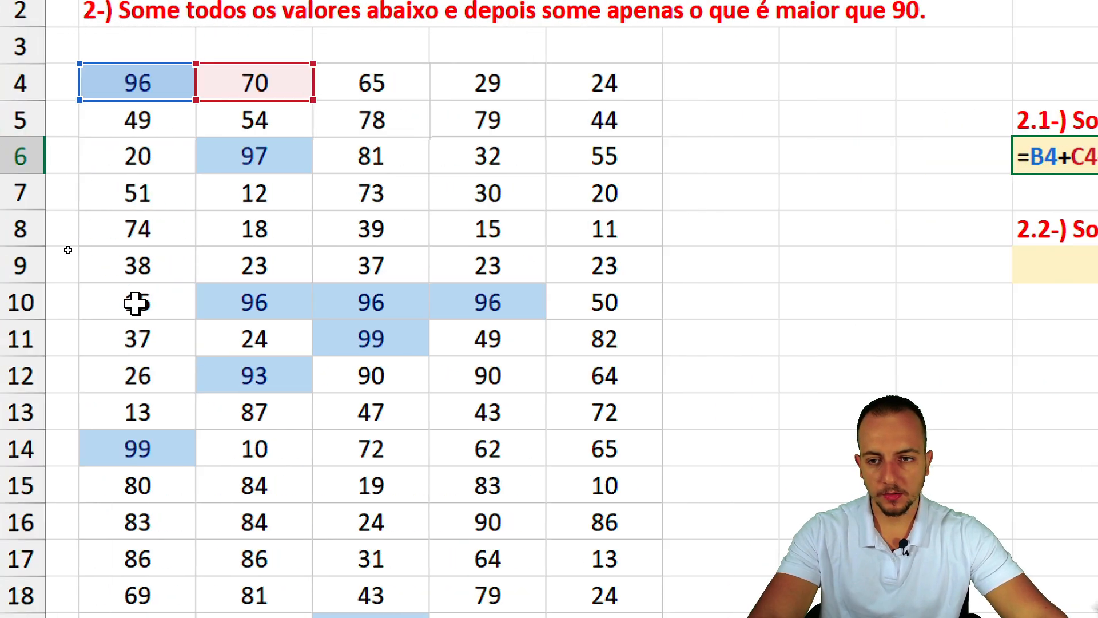
left_click(366, 78)
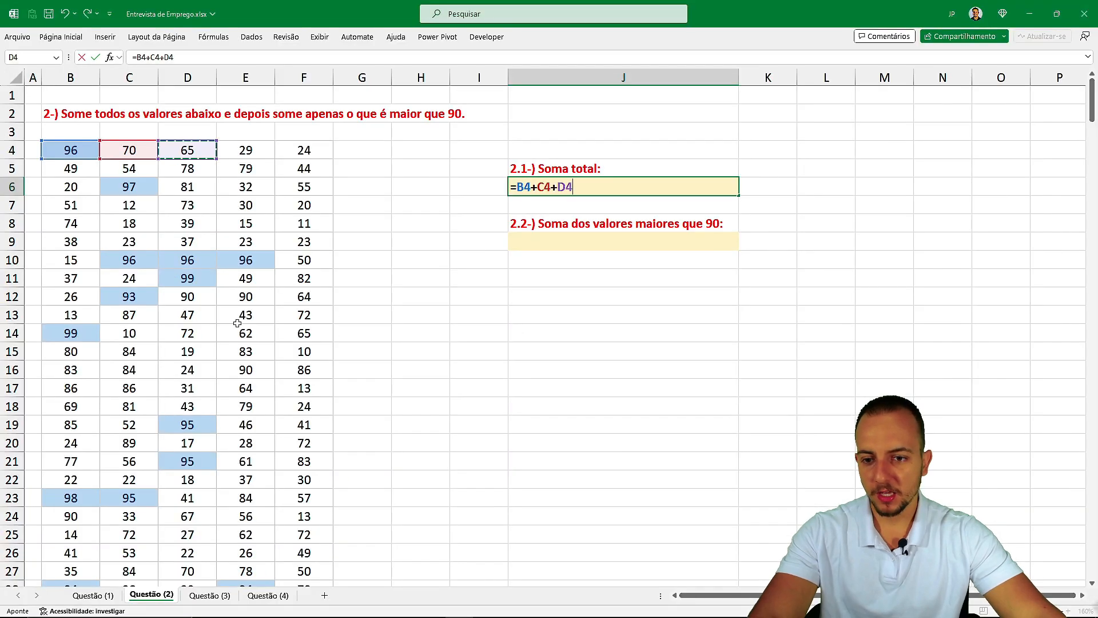
scroll(238, 323, "down", 13)
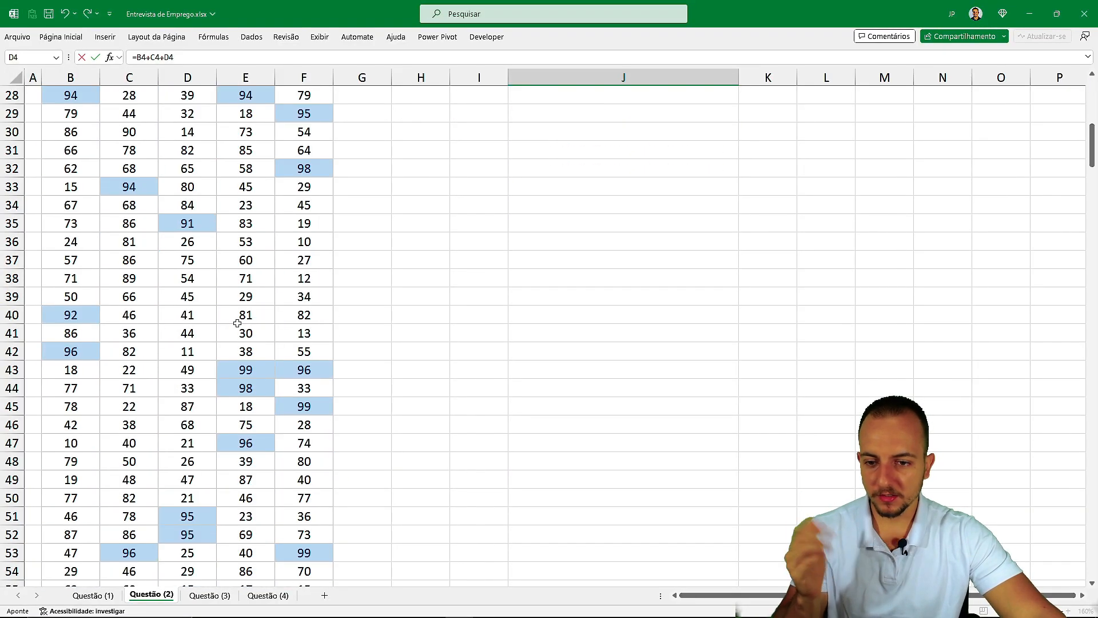
scroll(238, 323, "down", 9)
scroll(238, 323, "up", 17)
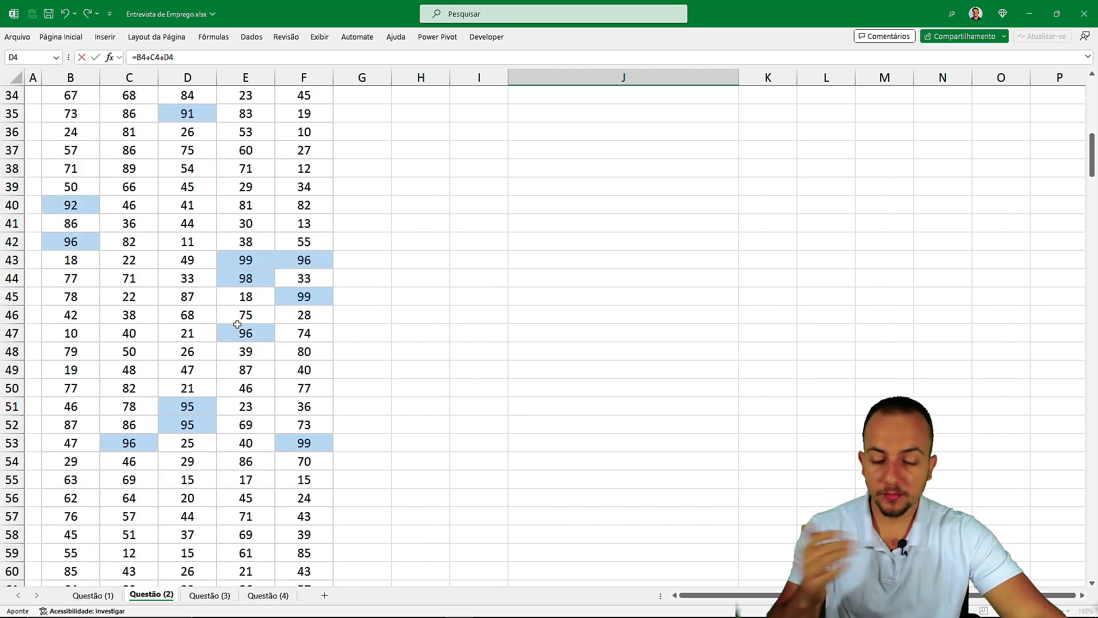
scroll(238, 324, "up", 5)
key("Escape")
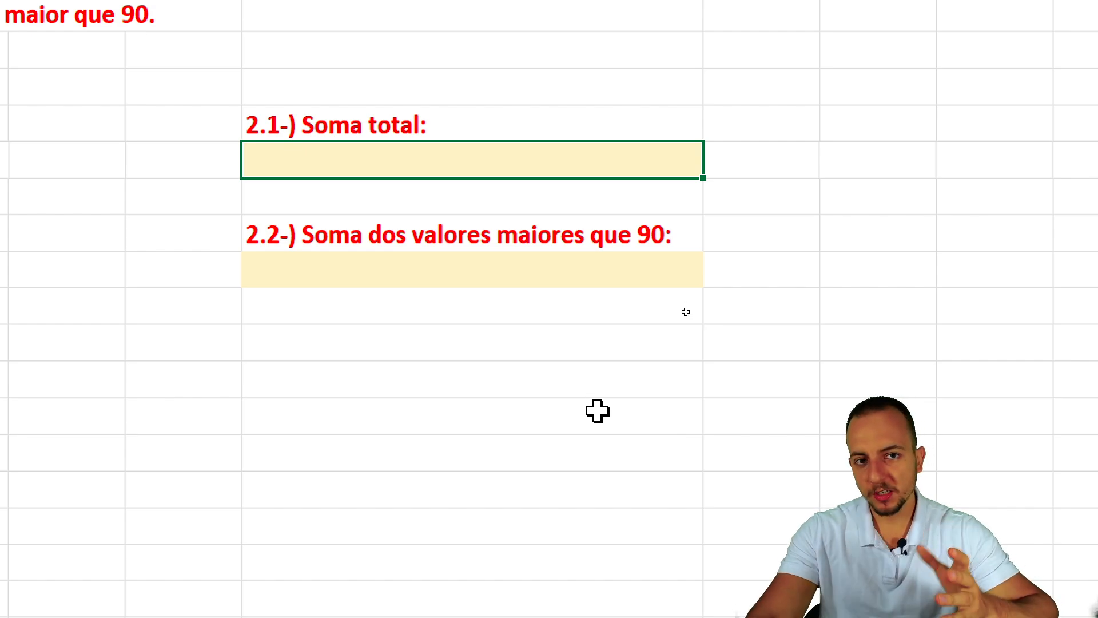
Enter the formula =SOMA(B4:F300) in cell J6 under 2.1-) Soma total to add up the whole number table.
type("=soma")
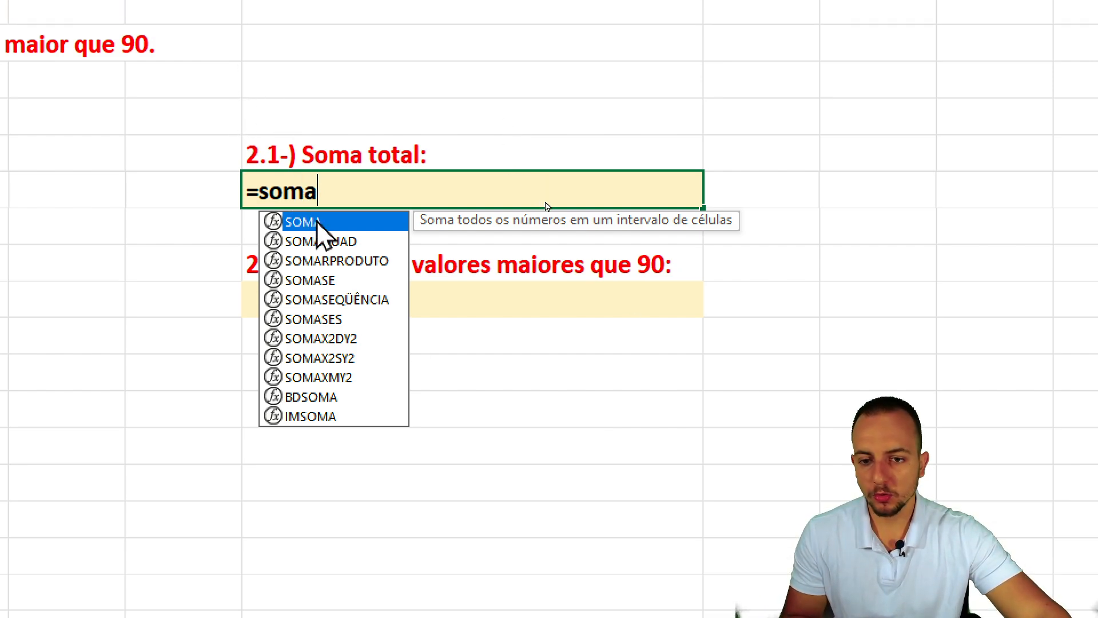
double_click(317, 221)
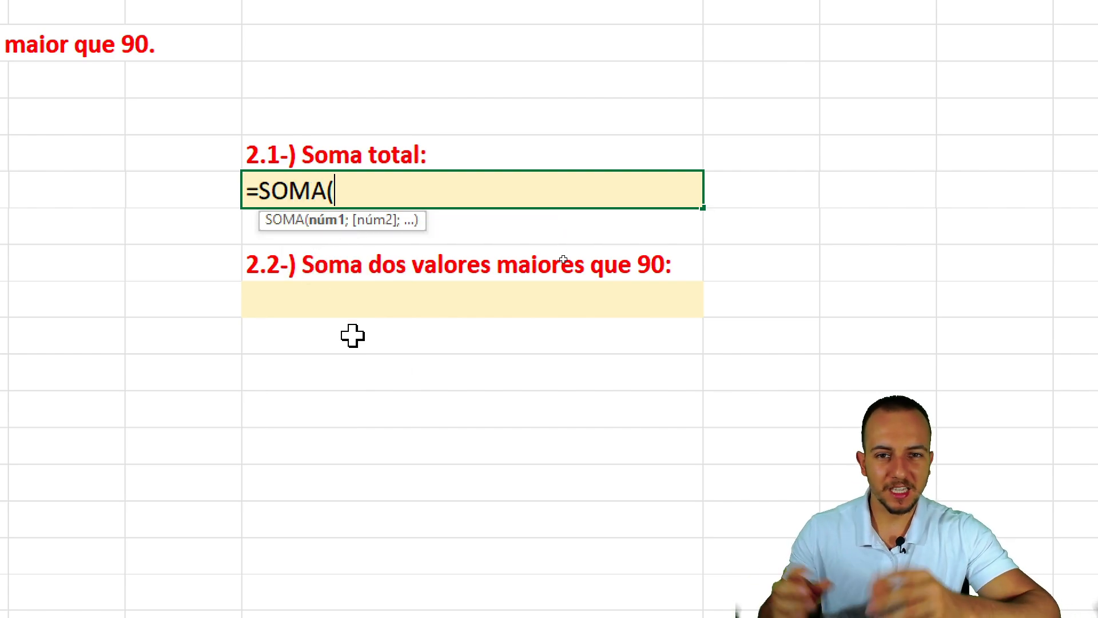
key("BackSpace")
key("BackSpace")
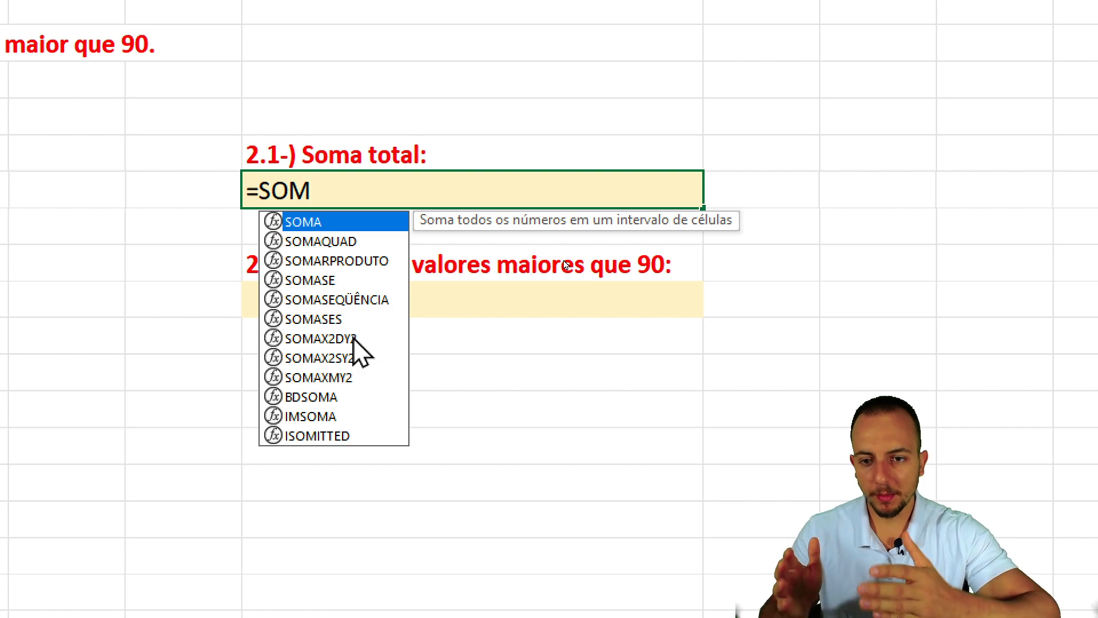
double_click(332, 225)
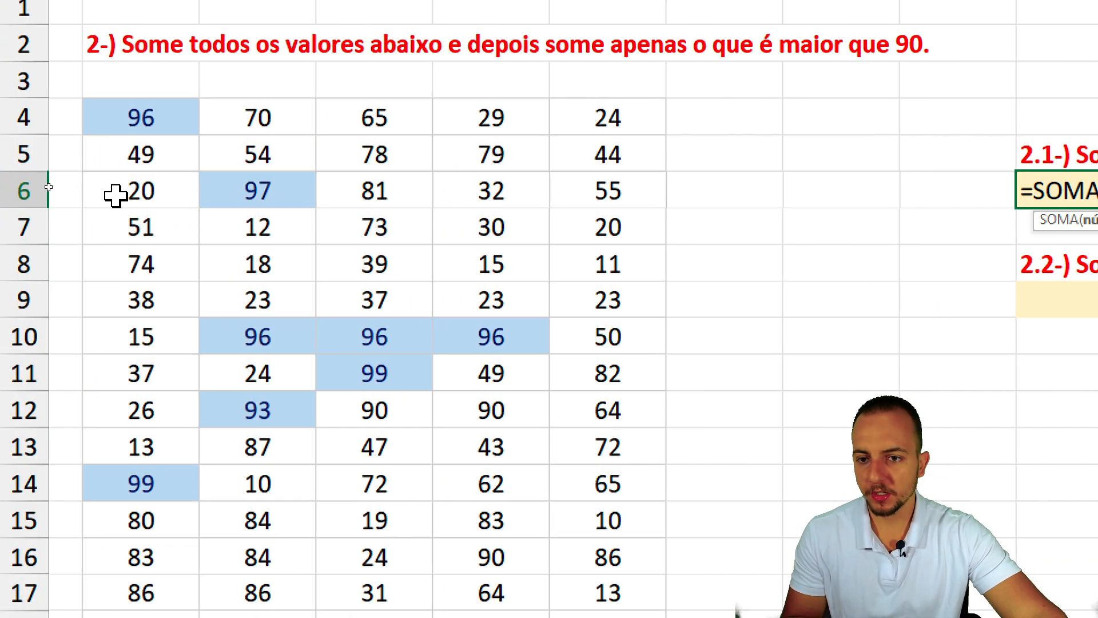
left_click_drag(118, 115, 593, 617)
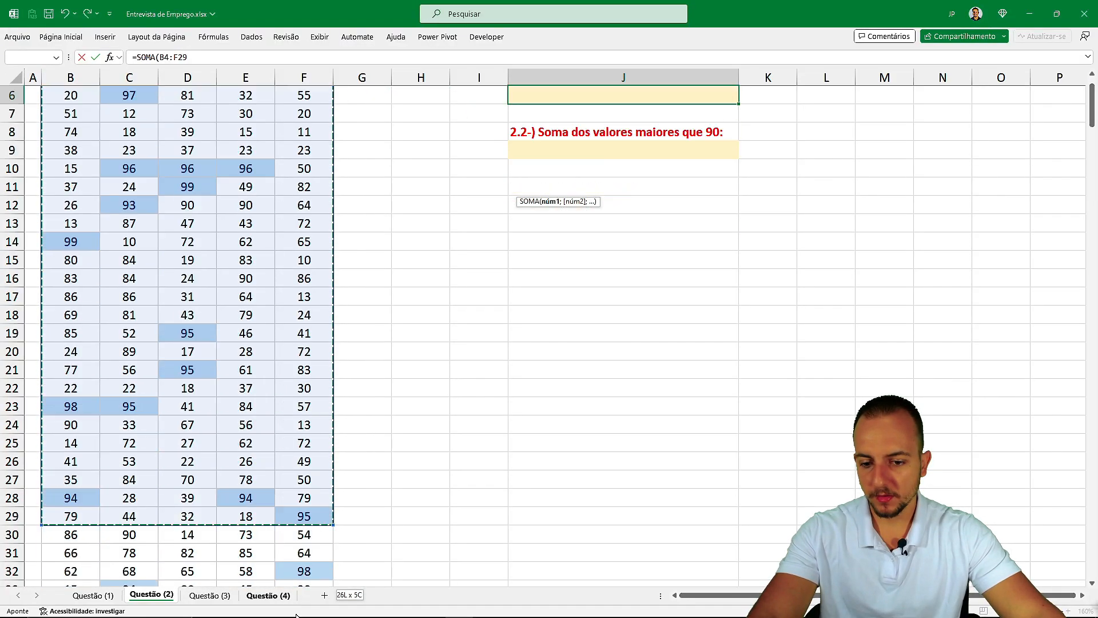
left_click_drag(296, 614, 306, 517)
scroll(263, 400, "up", 14)
scroll(234, 285, "up", 20)
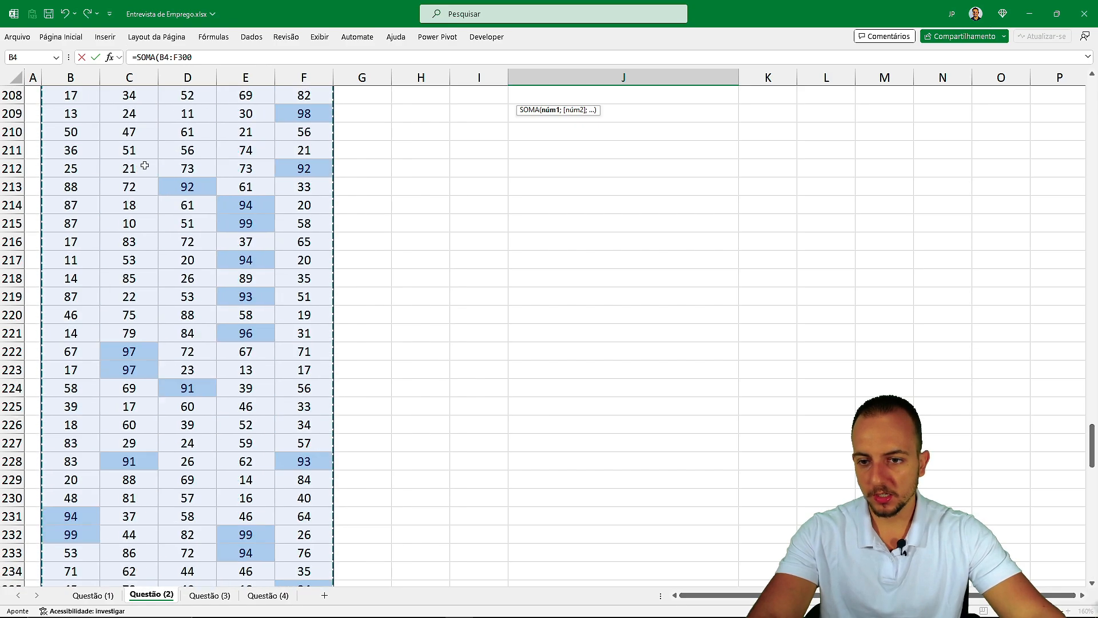
scroll(530, 125, "up", 20)
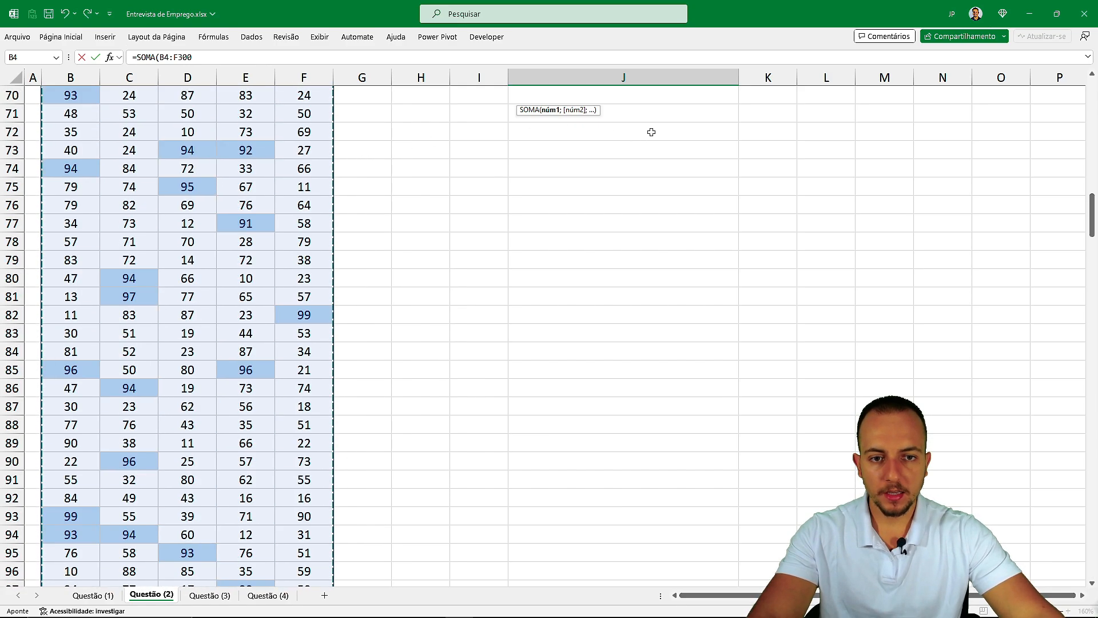
key("Return")
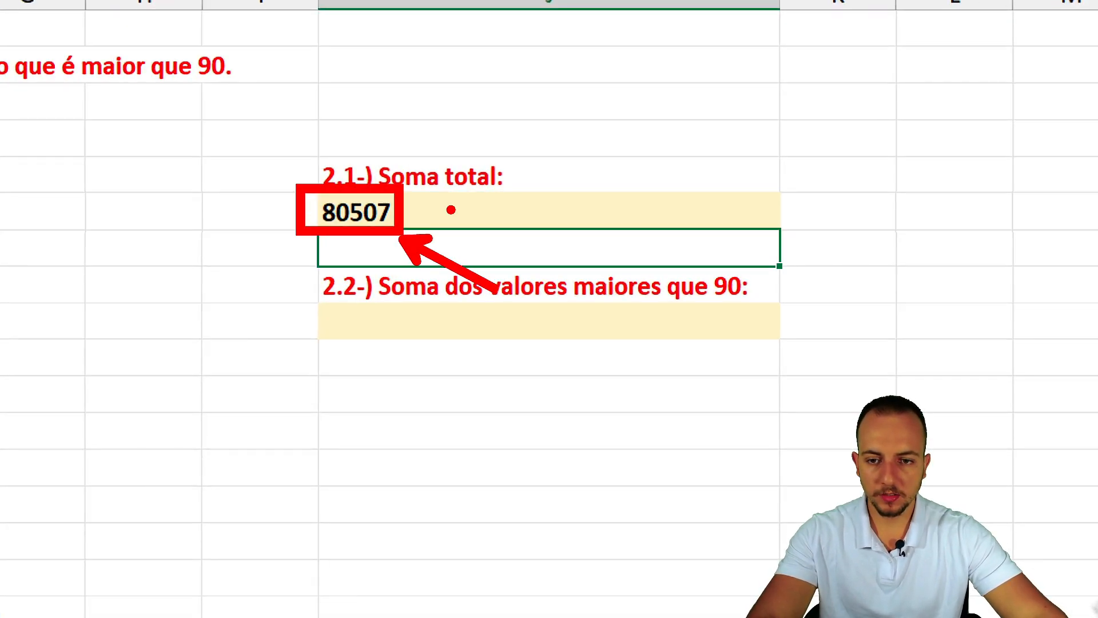
Start a SOMASE formula in cell J9 under 2.2-) Soma dos valores maiores que 90.
left_click(486, 316)
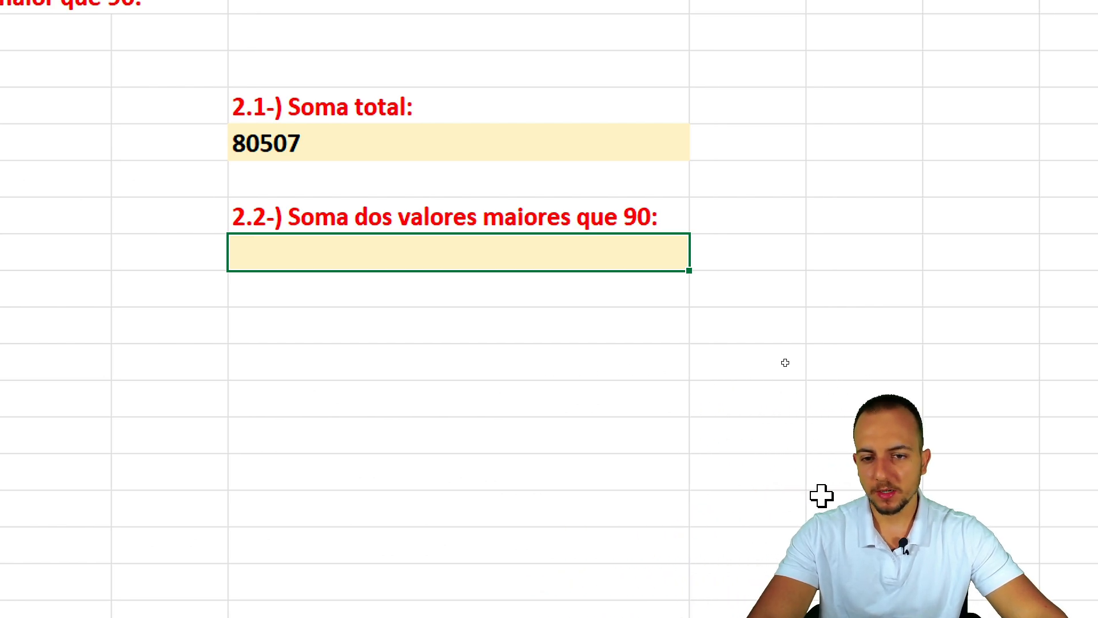
type("=")
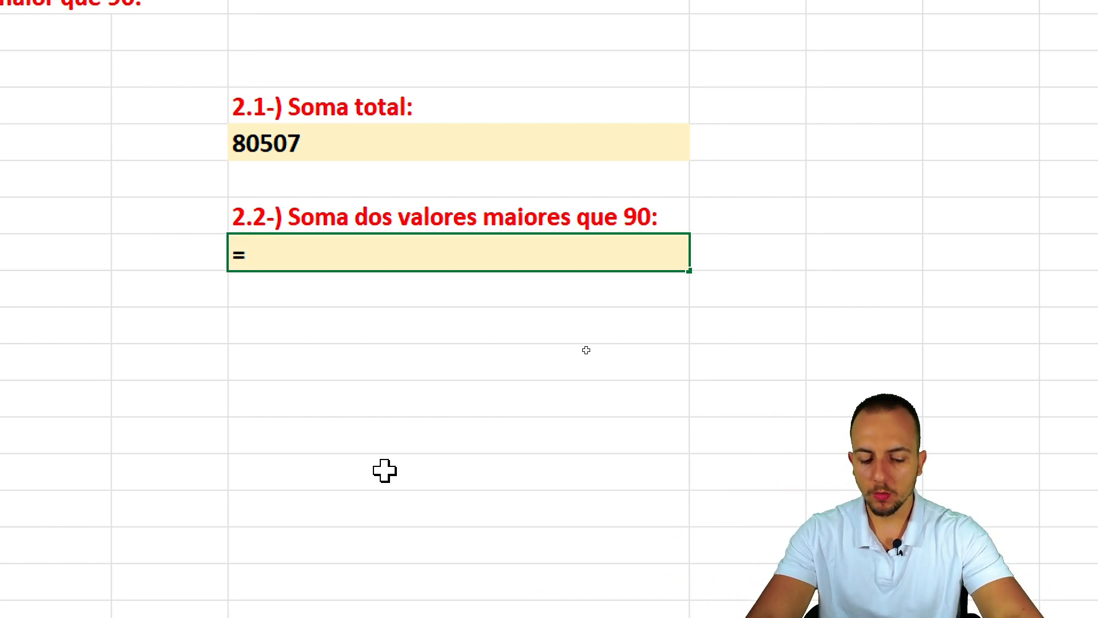
type("somase")
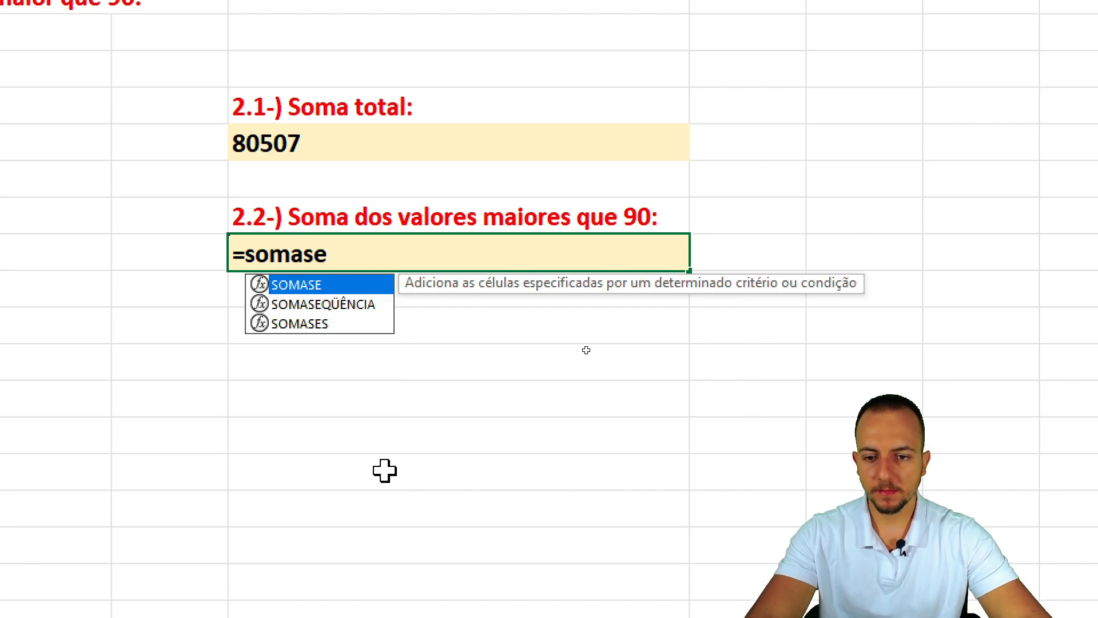
key("BackSpace")
key("BackSpace")
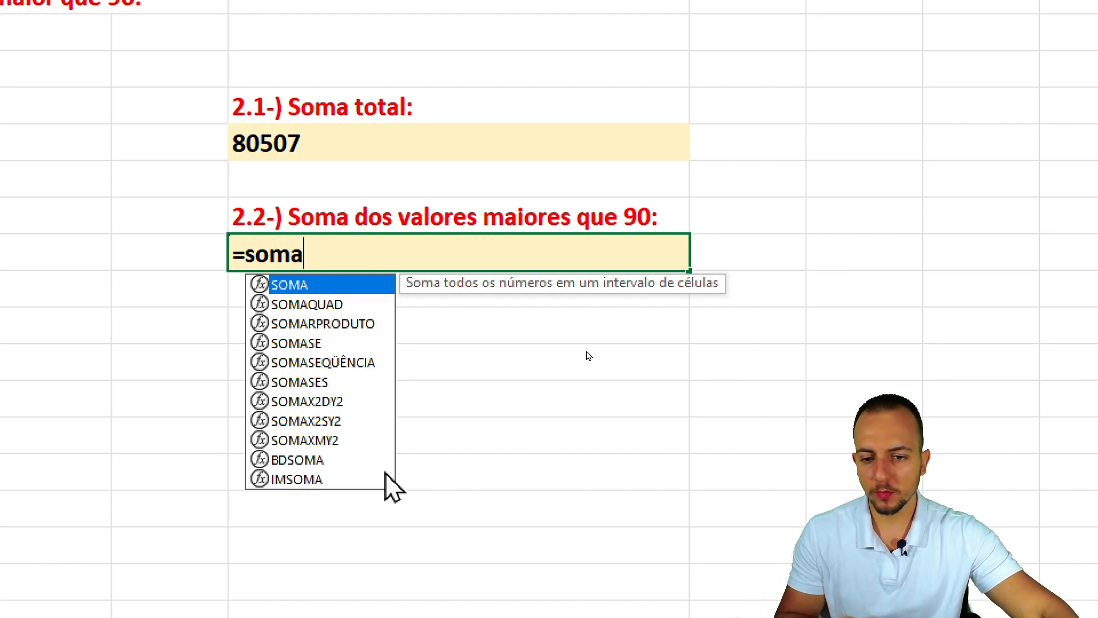
left_click(297, 344)
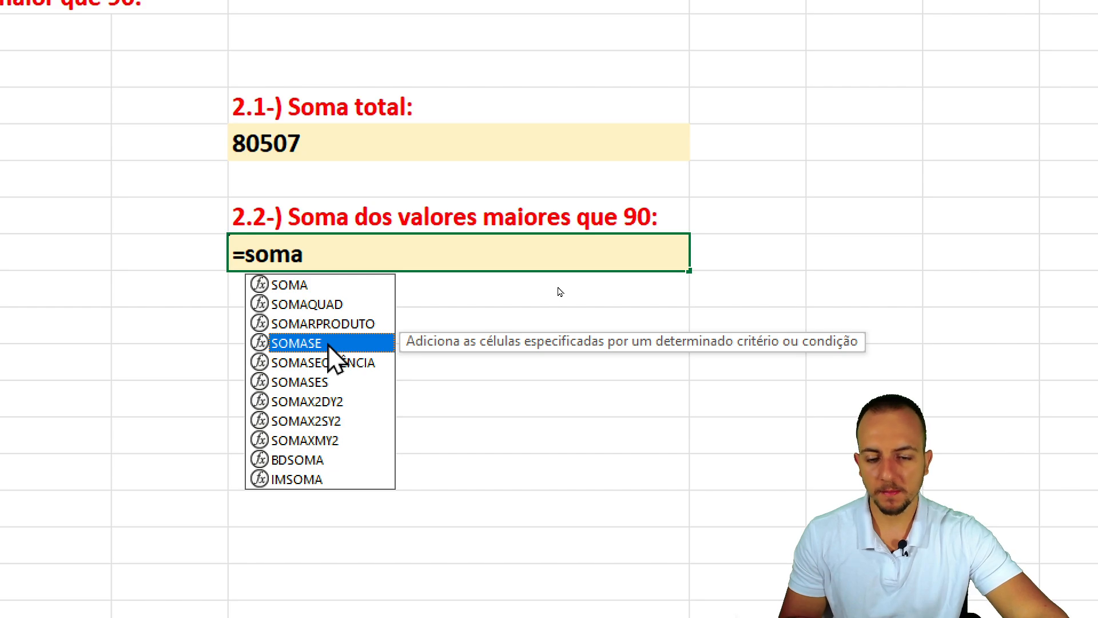
double_click(328, 344)
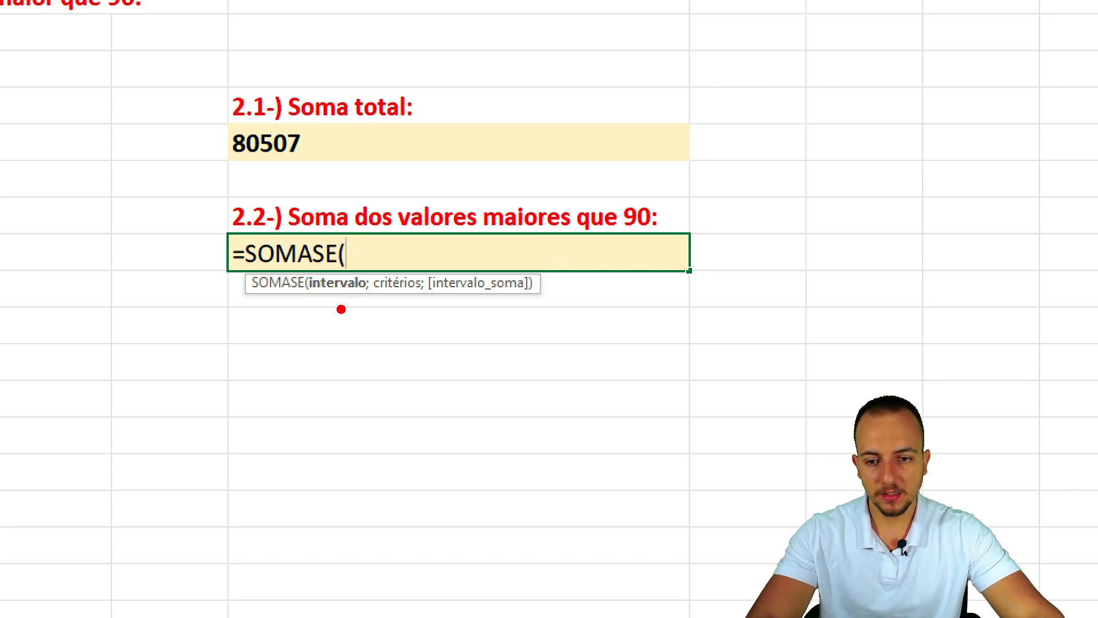
mouse_move(342, 309)
left_mouse_down()
mouse_move(340, 456)
mouse_move(289, 456)
left_mouse_up()
left_click_drag(390, 333, 450, 466)
left_click_drag(493, 336, 508, 385)
mouse_move(507, 424)
left_mouse_down()
mouse_move(523, 414)
mouse_move(507, 470)
left_mouse_up()
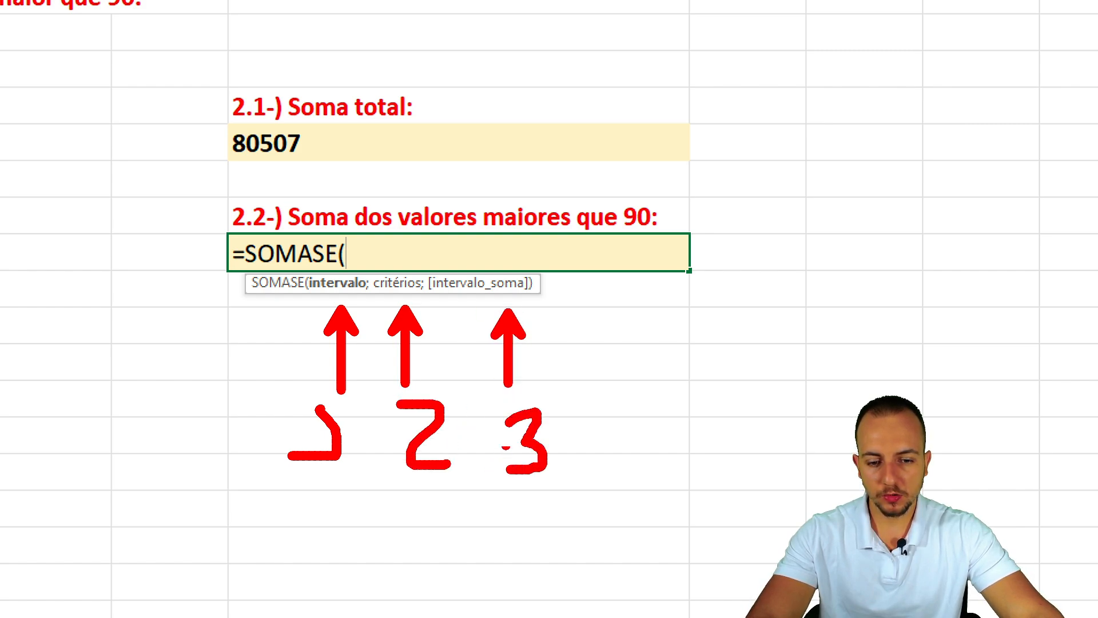
key("ctrl+z")
key("ctrl+z")
key("ctrl+z")
key("ctrl+z")
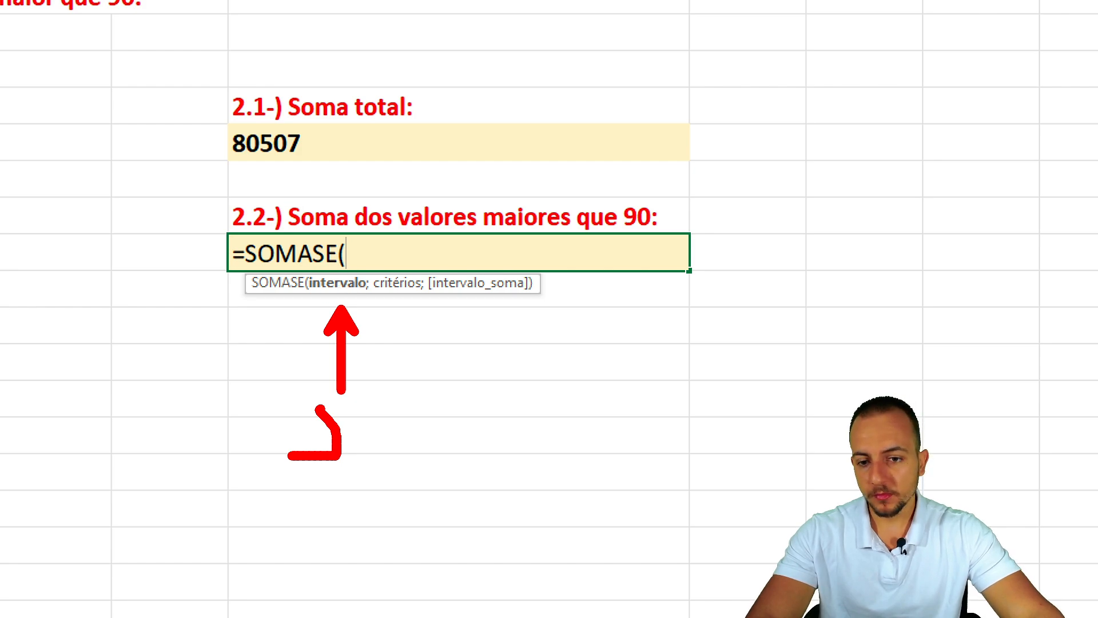
left_click_drag(296, 264, 377, 307)
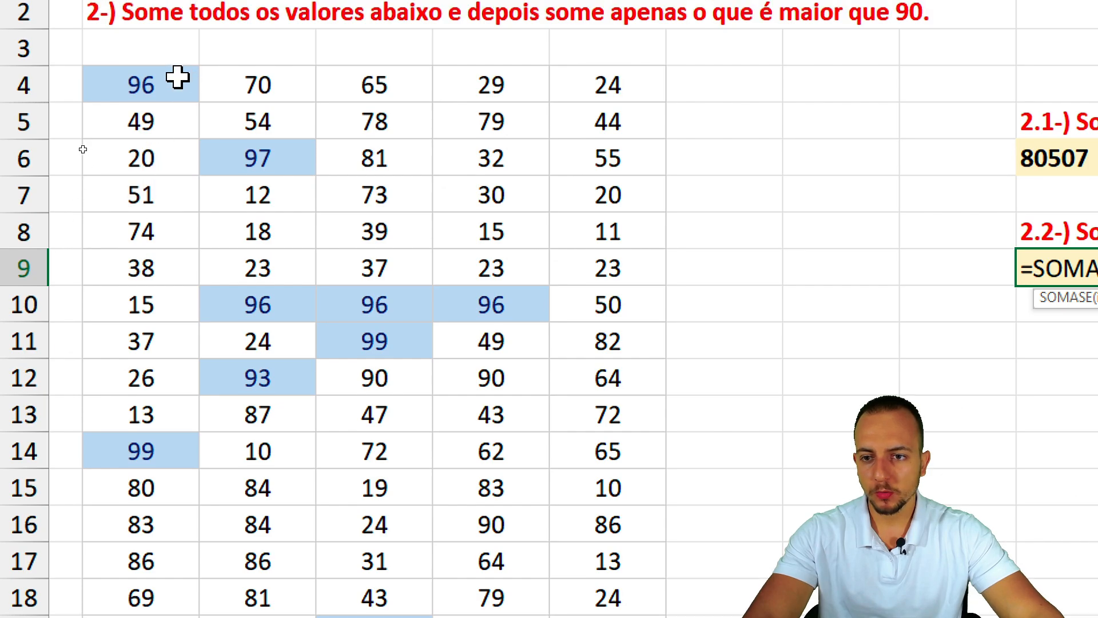
Set the SOMASE interval to the whole table, B4:F300, and begin the criterion with the greater-than sign.
left_click_drag(151, 97, 321, 503)
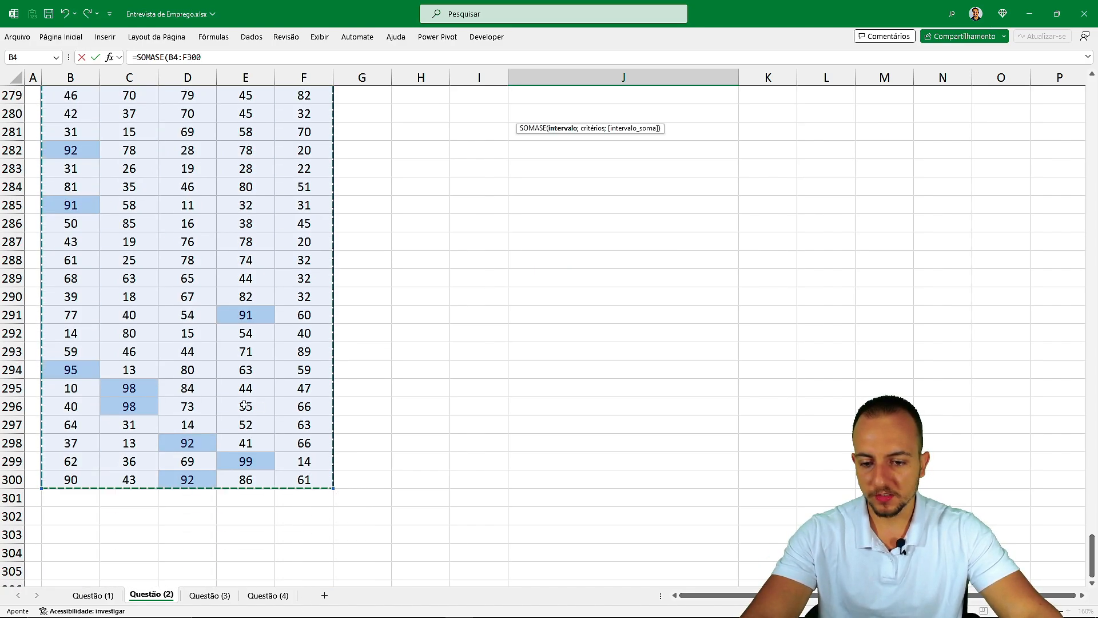
scroll(461, 270, "up", 10)
scroll(462, 270, "up", 20)
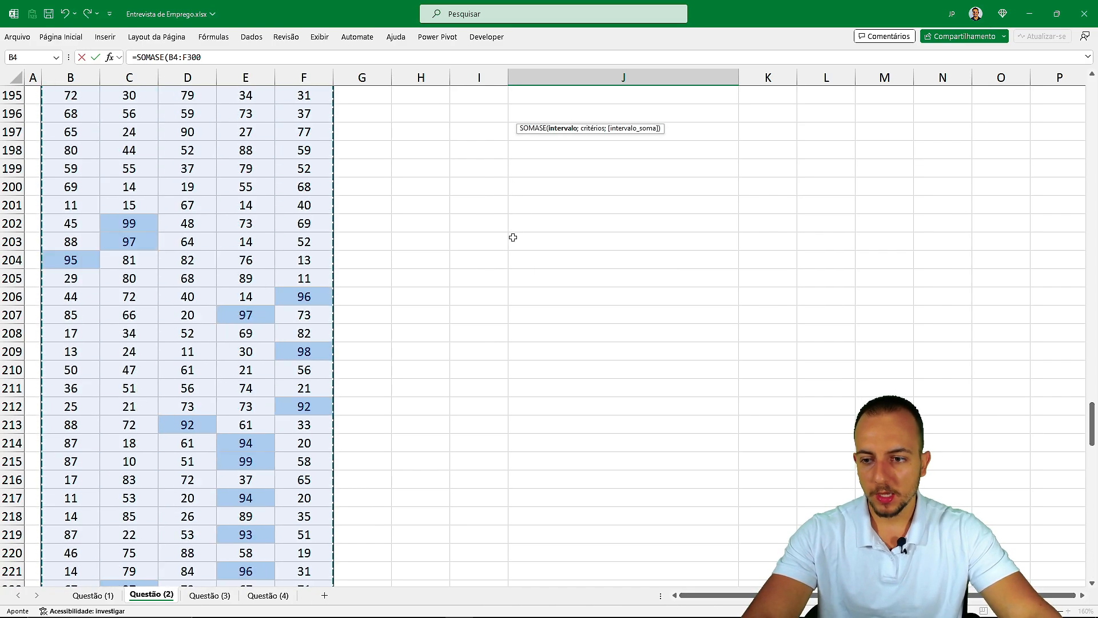
scroll(666, 114, "up", 20)
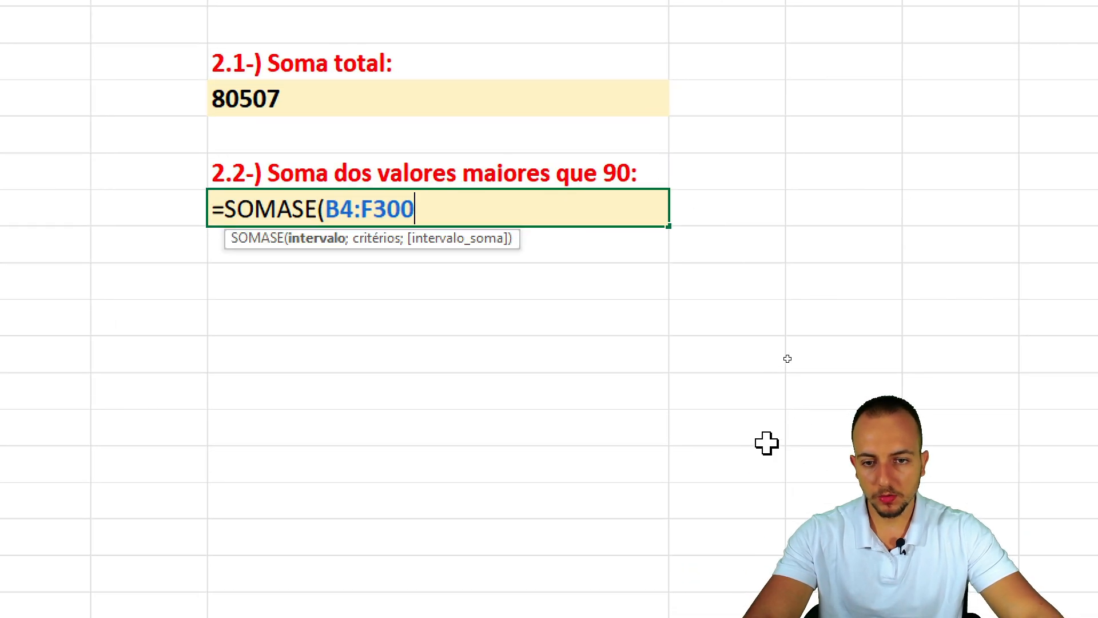
type(";")
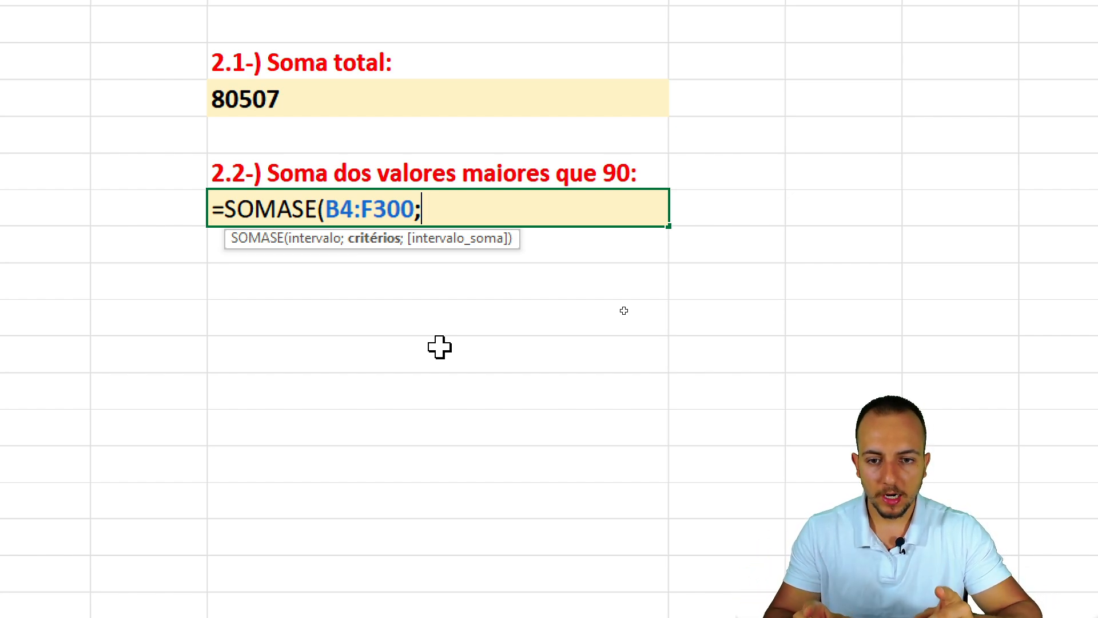
type(">")
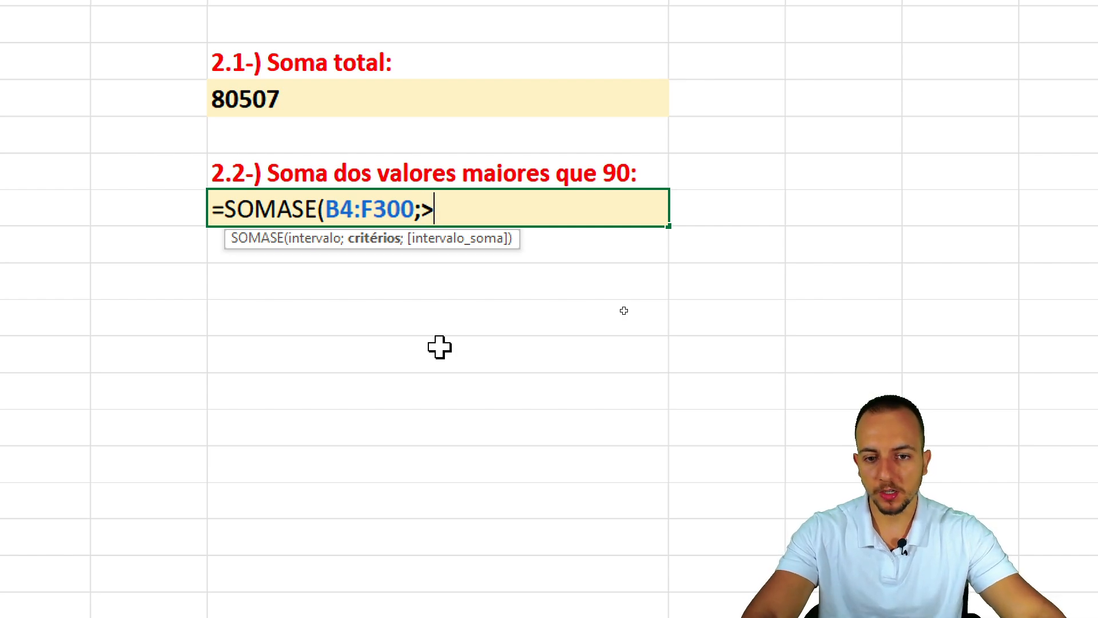
left_click_drag(290, 279, 279, 372)
left_click_drag(348, 334, 307, 283)
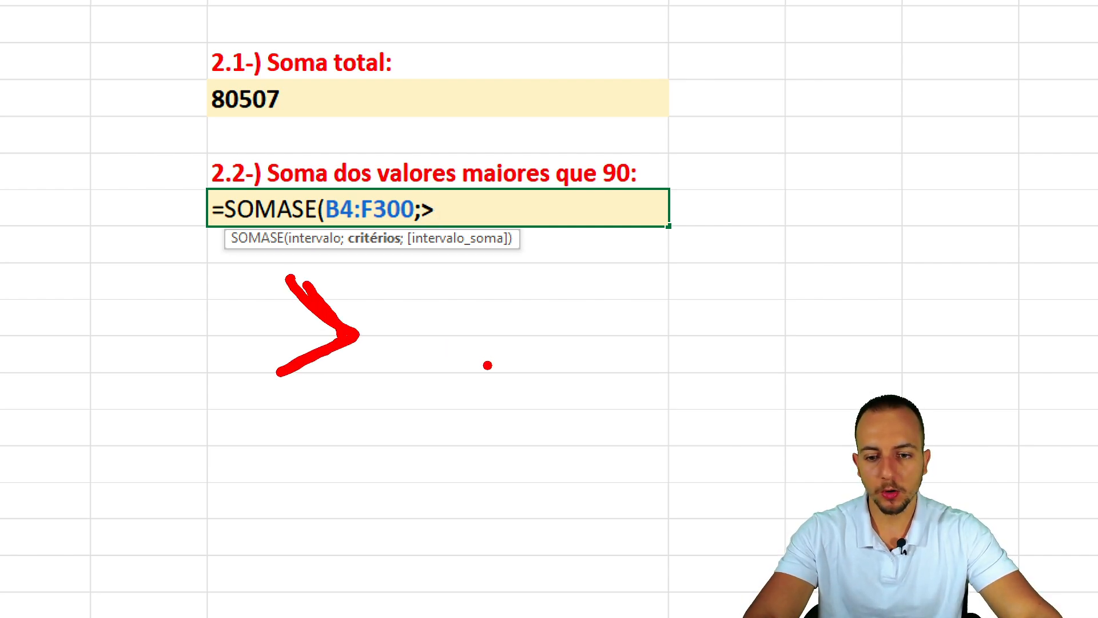
key("e")
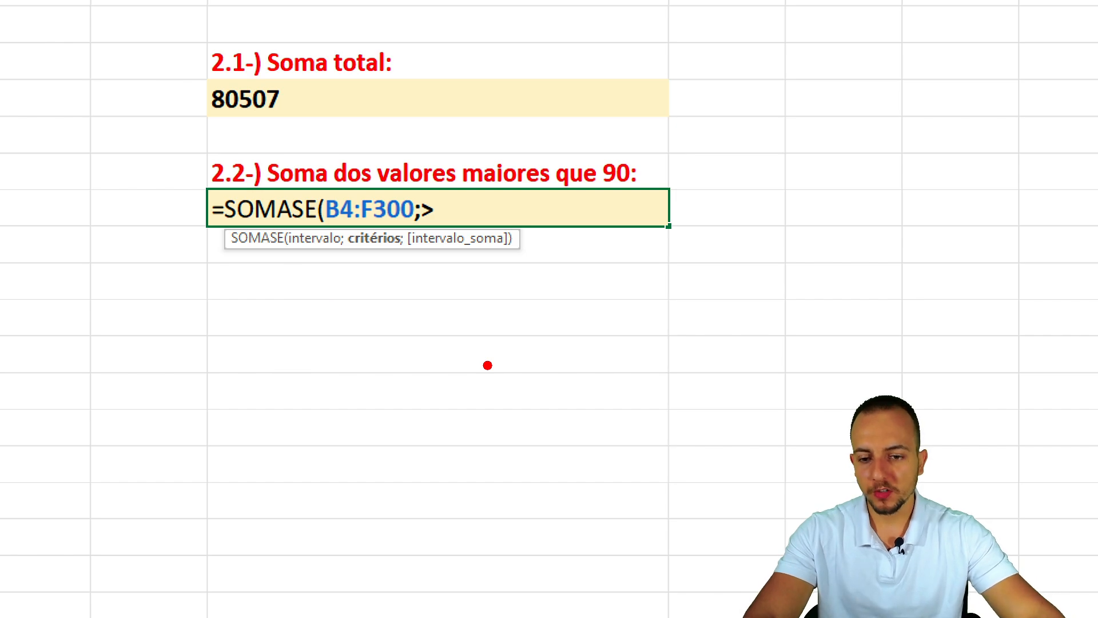
mouse_move(341, 352)
left_mouse_down()
mouse_move(282, 380)
mouse_move(348, 416)
mouse_move(342, 352)
mouse_move(349, 421)
mouse_move(403, 436)
left_mouse_up()
key("e")
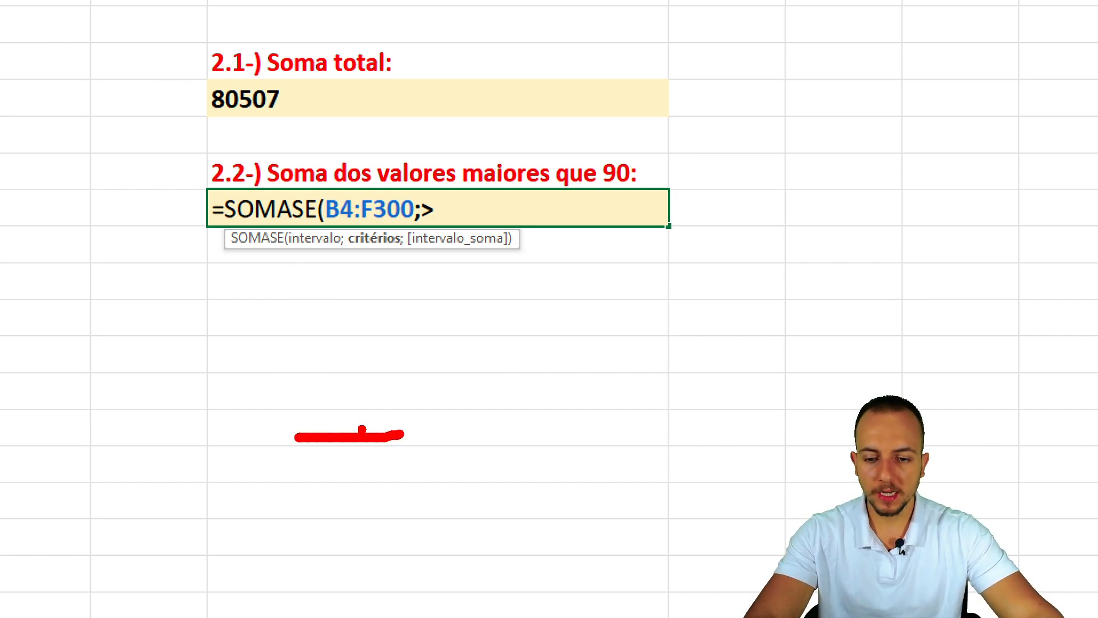
left_click_drag(286, 418, 373, 417)
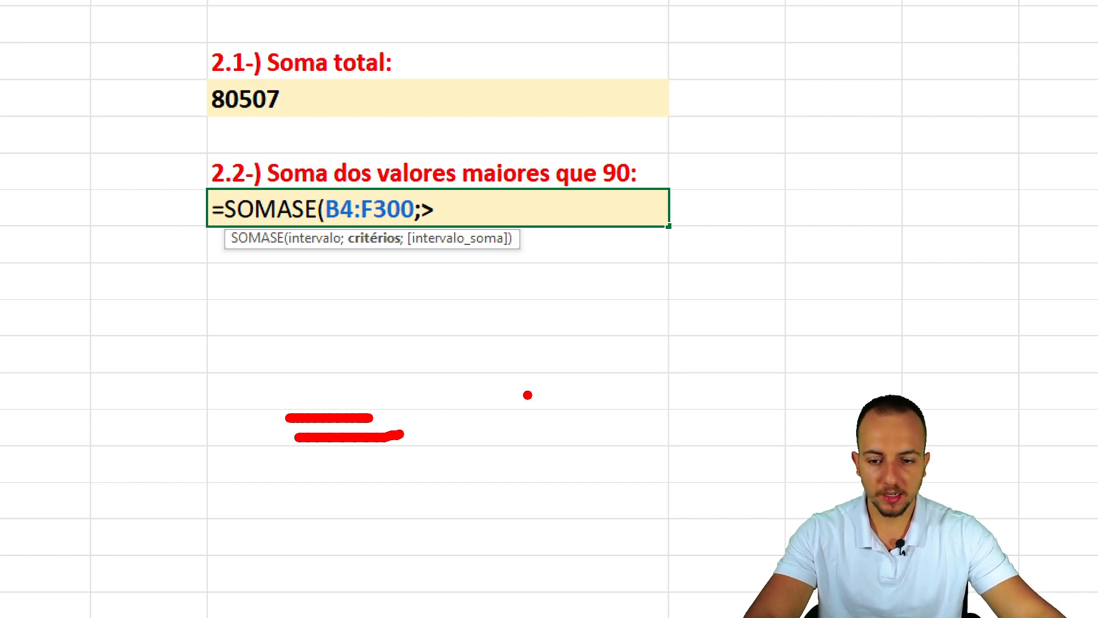
key("e")
left_click_drag(292, 289, 283, 348)
left_click_drag(326, 391, 325, 440)
left_click_drag(290, 518, 350, 521)
left_click_drag(287, 486, 356, 486)
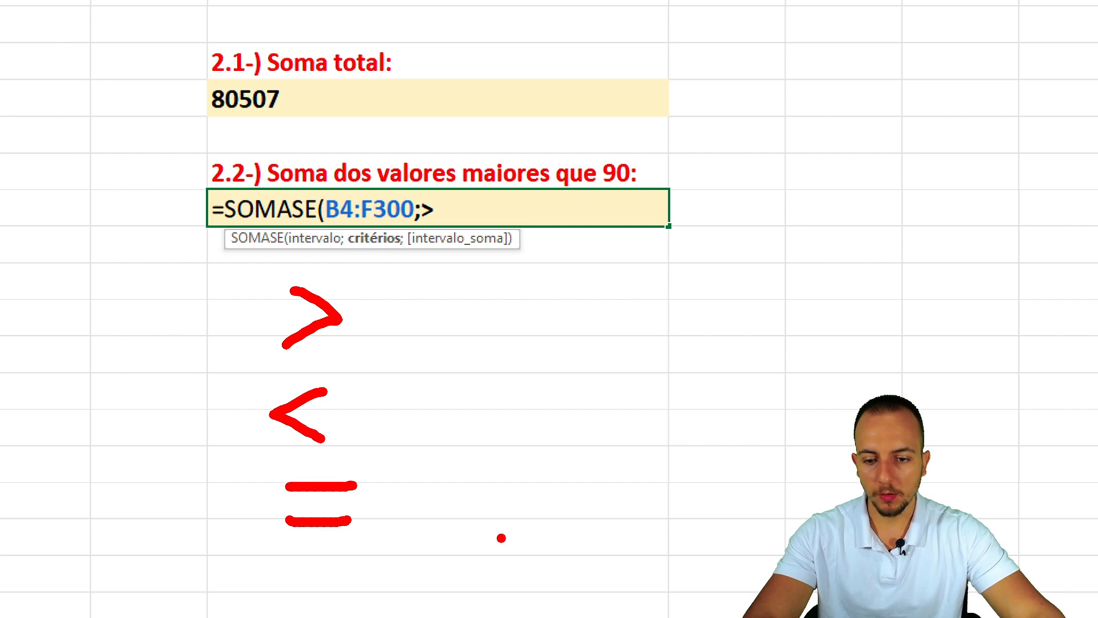
mouse_move(446, 187)
left_mouse_down()
mouse_move(445, 196)
mouse_move(406, 193)
left_mouse_up()
key("Escape")
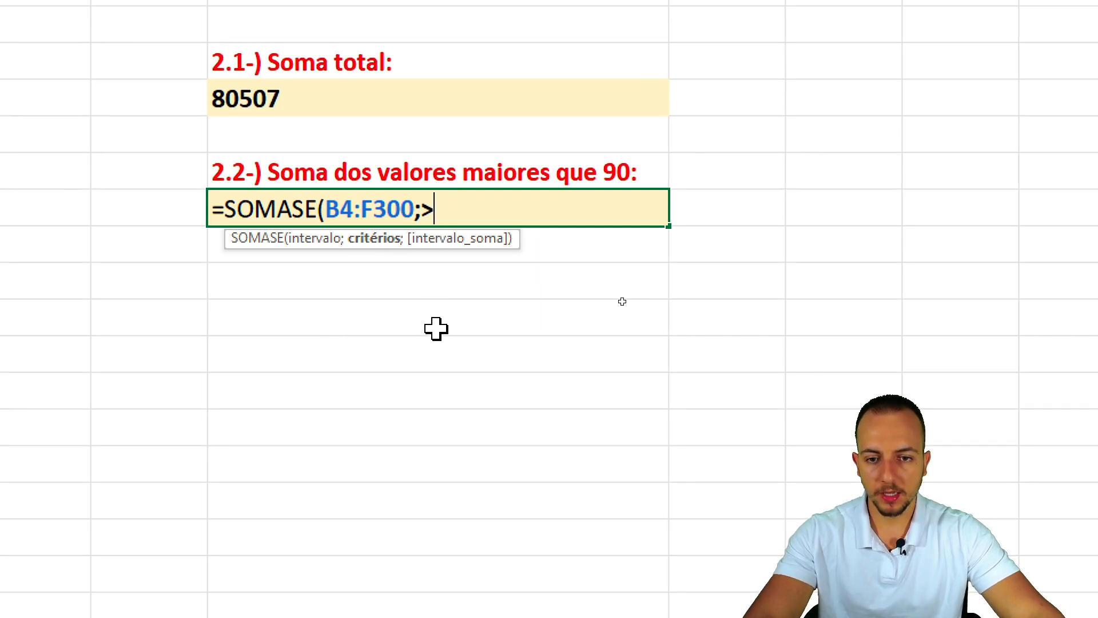
Complete the SOMASE criterion with the value 90 and enclose it in quotation marks as ">90".
type("90")
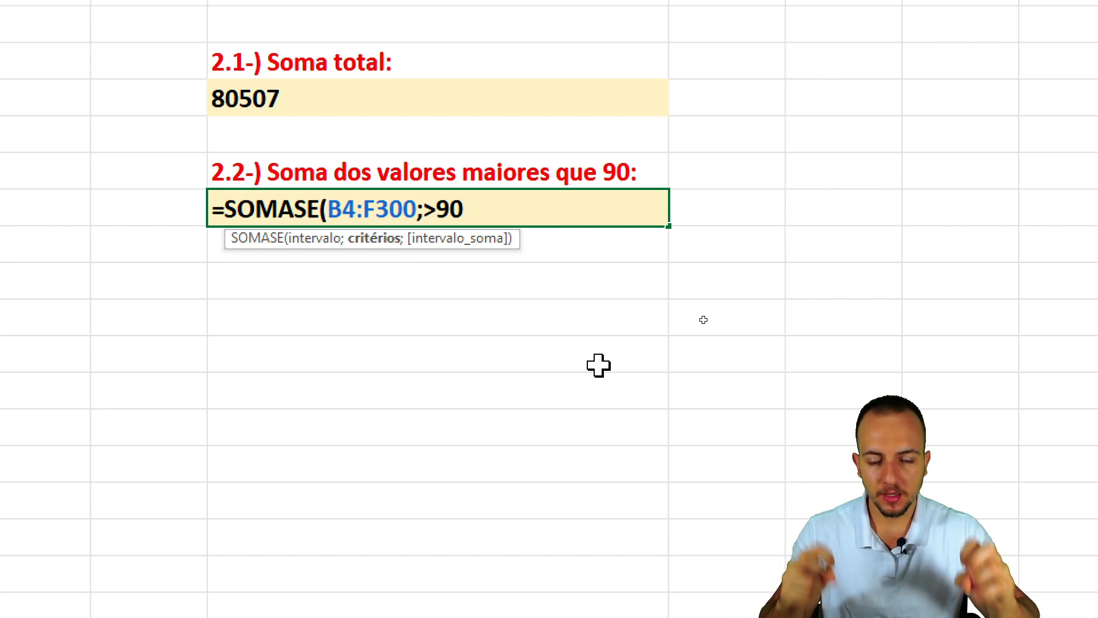
left_click(425, 208)
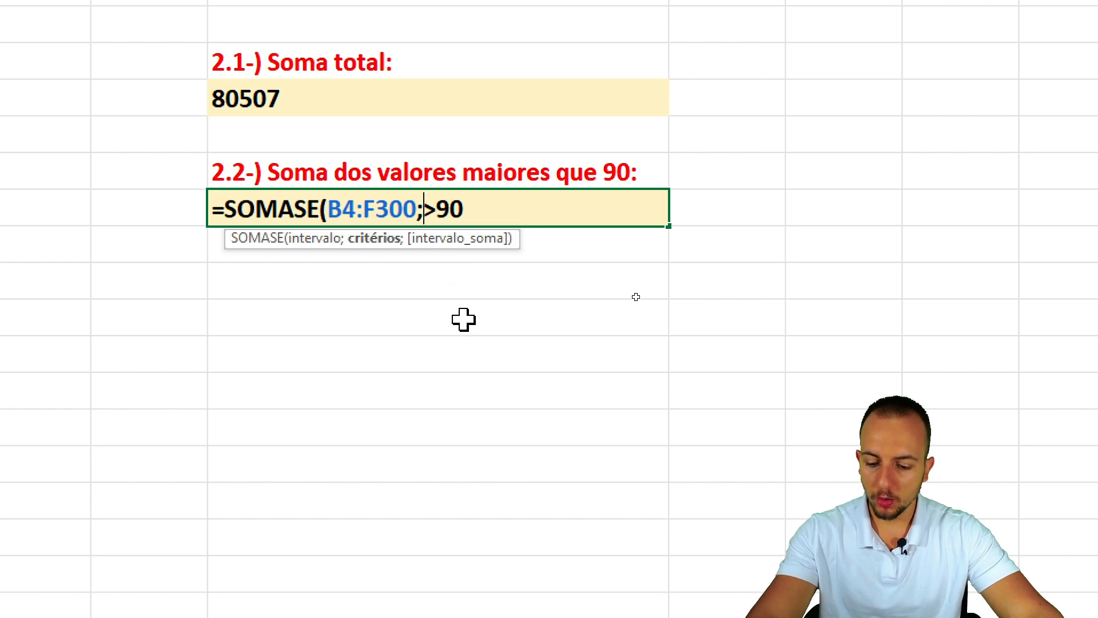
type("\"")
left_click(507, 220)
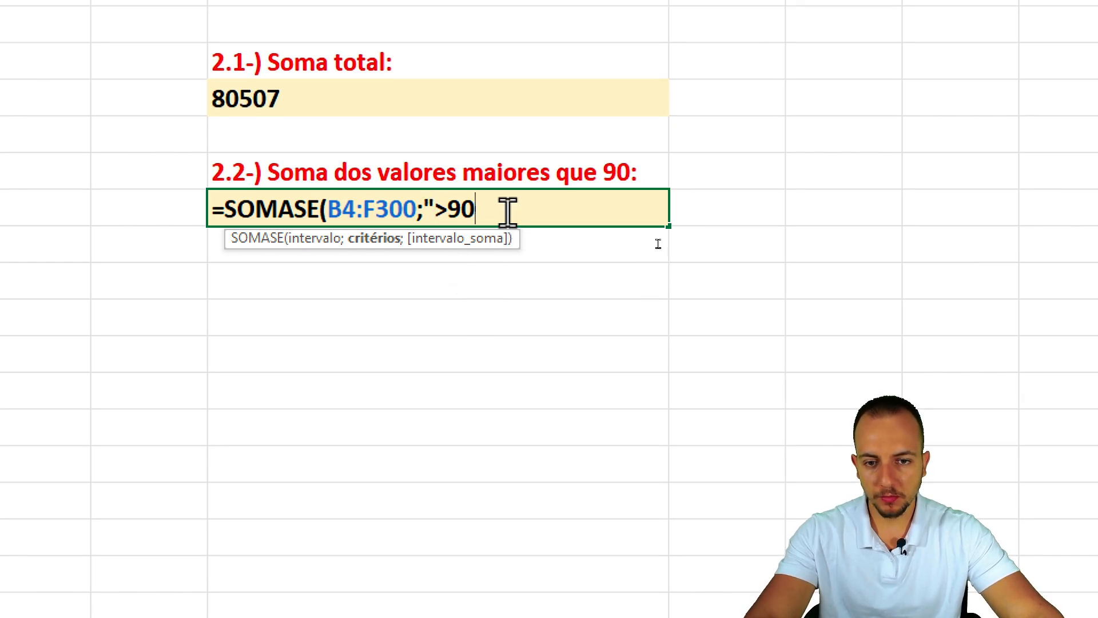
type("\"")
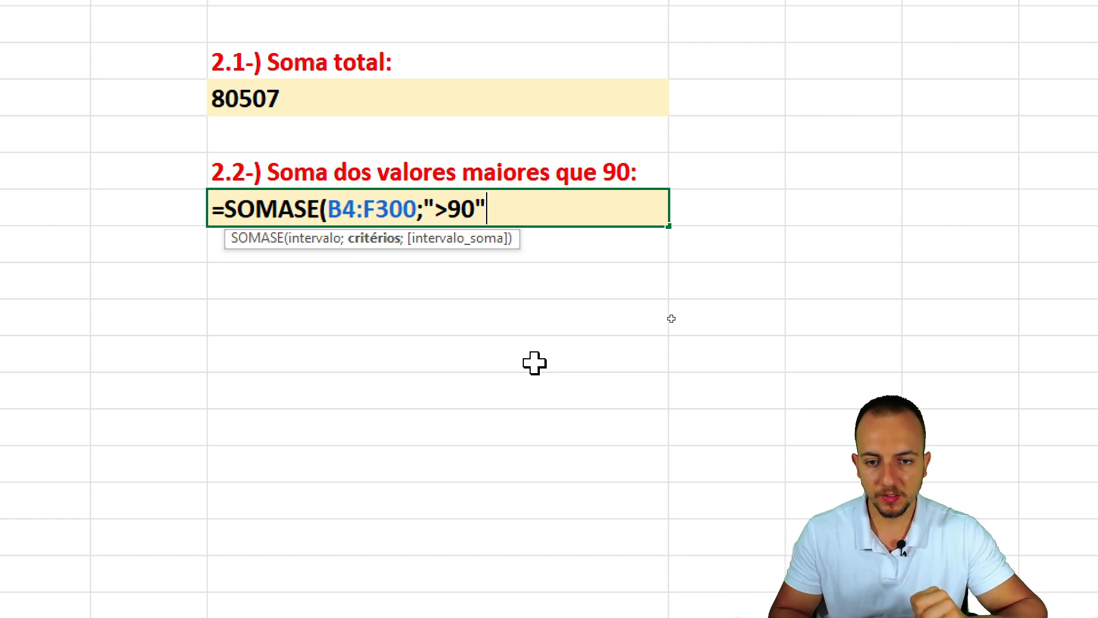
Add B4:F300 as the sum range of the SOMASE formula in J9 and enter the completed formula.
type(";")
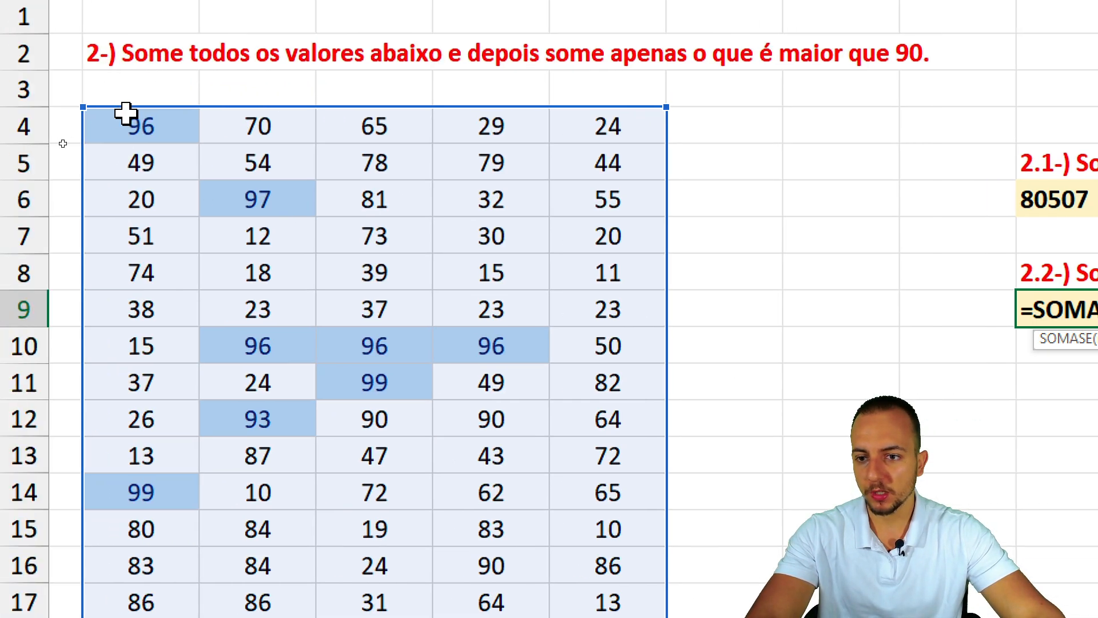
left_click_drag(123, 114, 654, 376)
key("ctrl+shift+Down")
scroll(600, 326, "up", 19)
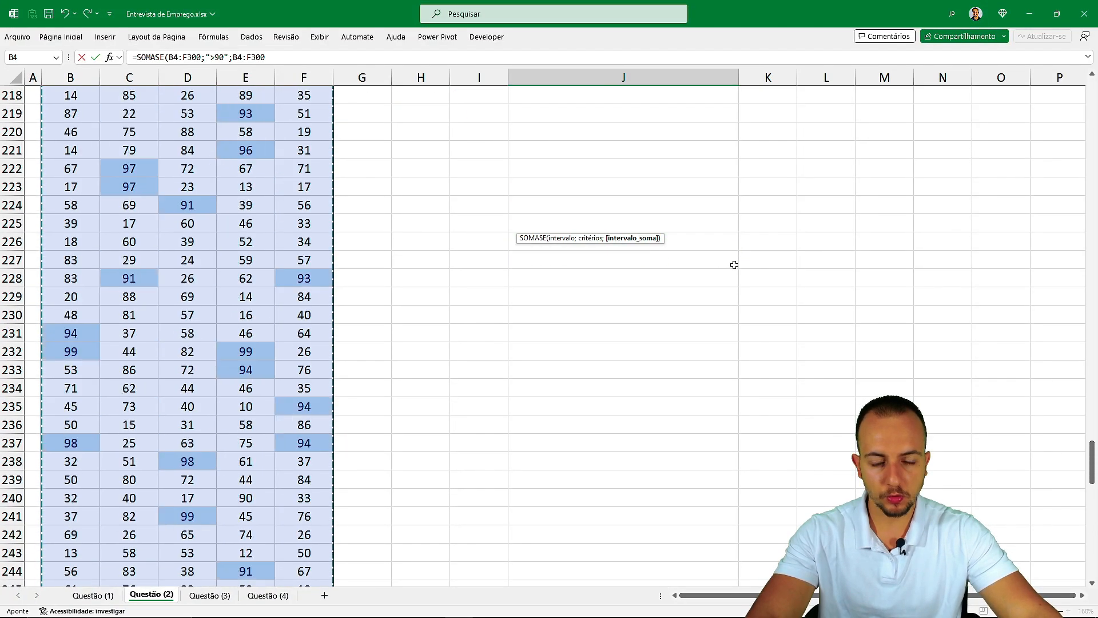
scroll(735, 264, "up", 20)
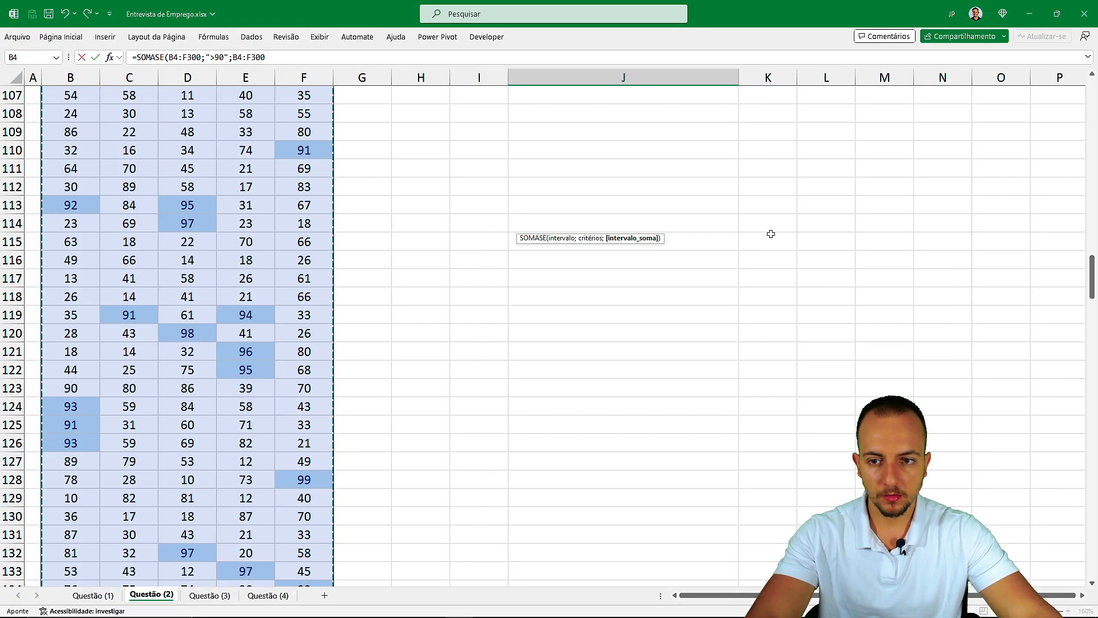
scroll(766, 194, "up", 20)
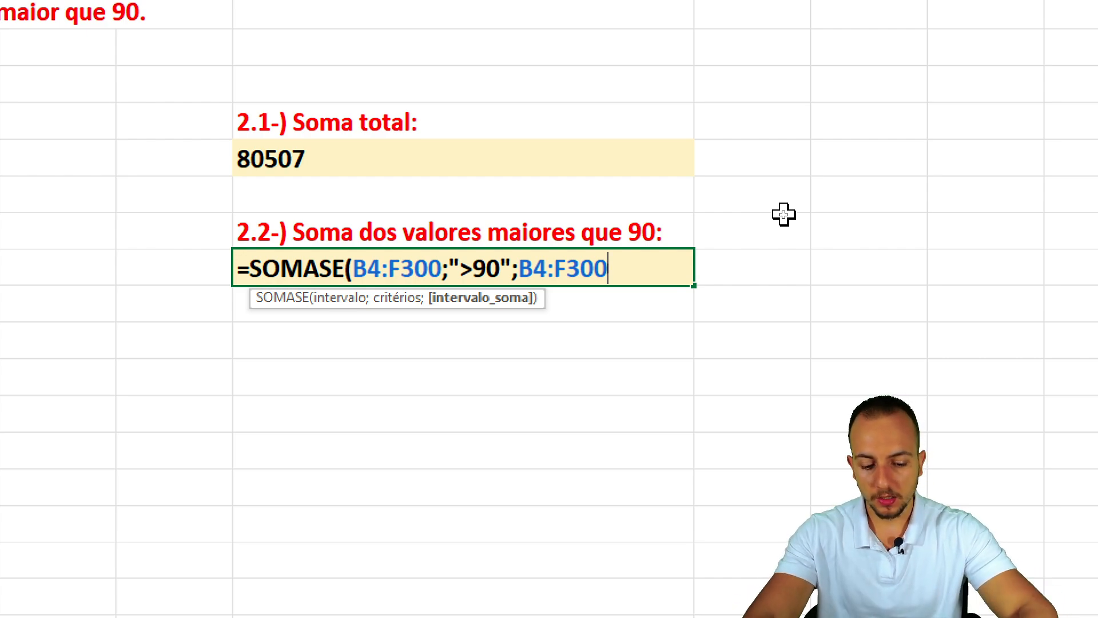
type(")")
key("Return")
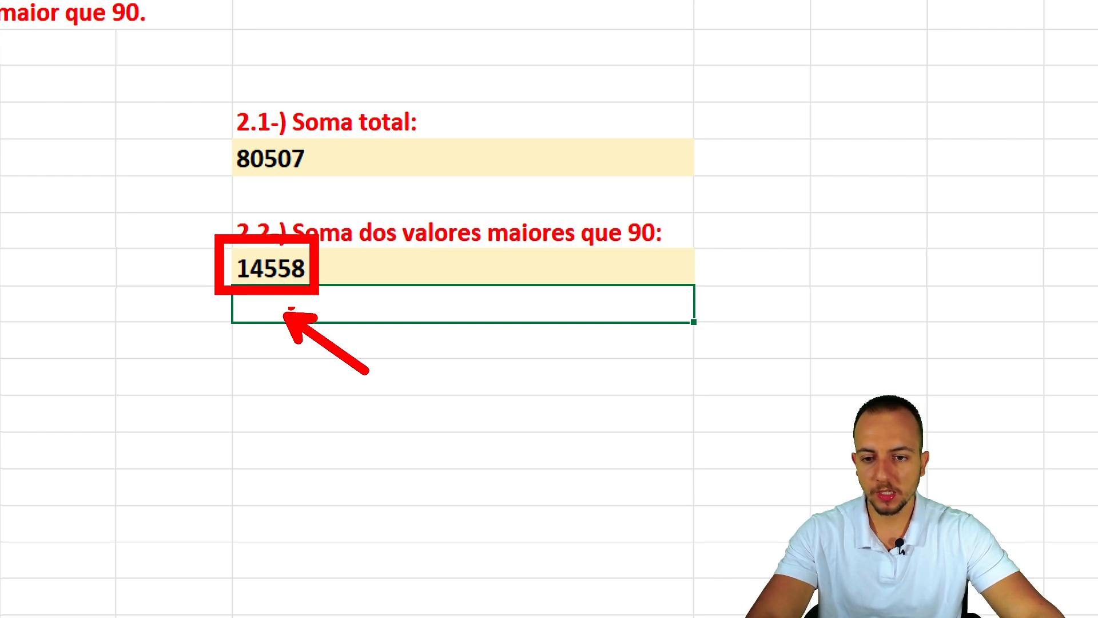
key("Up")
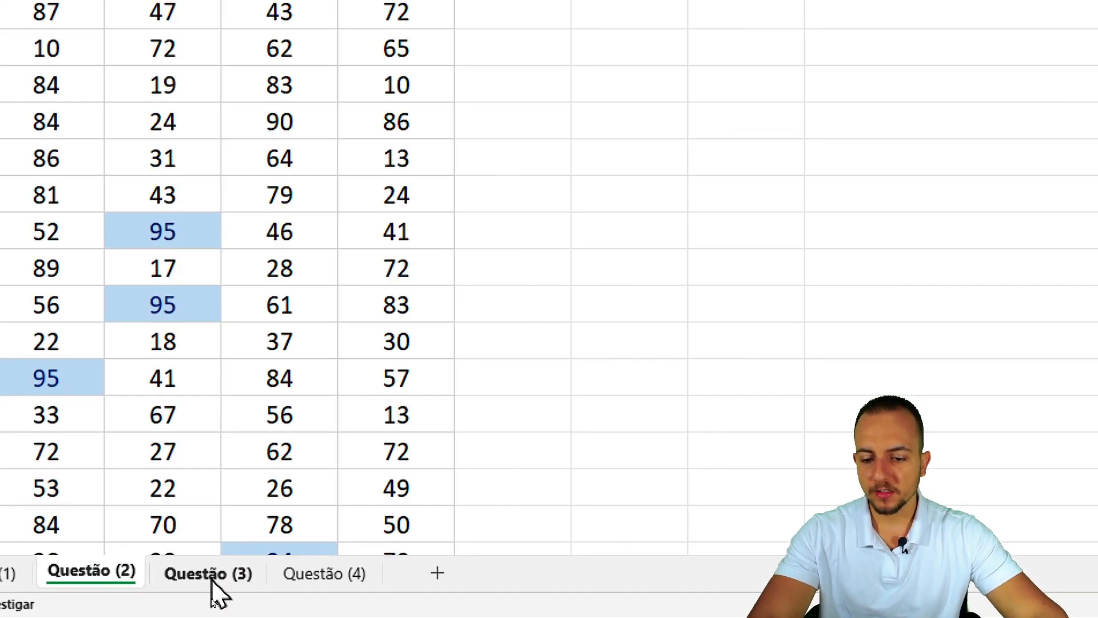
Open the Questão (3) worksheet.
left_click(209, 596)
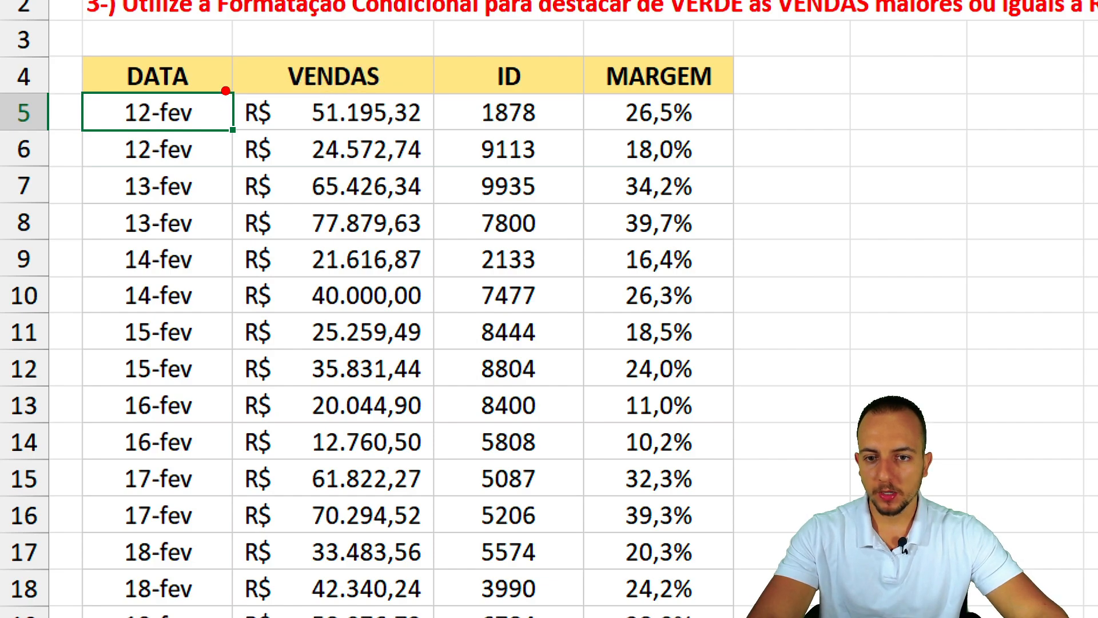
mouse_move(228, 90)
left_mouse_down()
mouse_move(343, 135)
mouse_move(232, 106)
mouse_move(439, 136)
left_mouse_up()
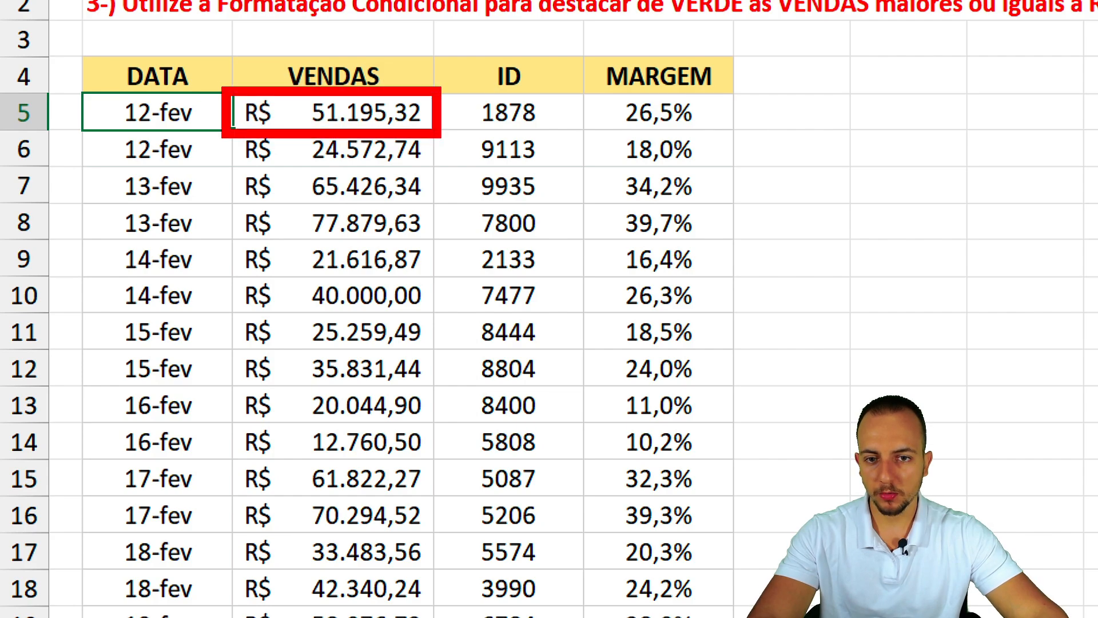
left_click_drag(228, 162, 437, 246)
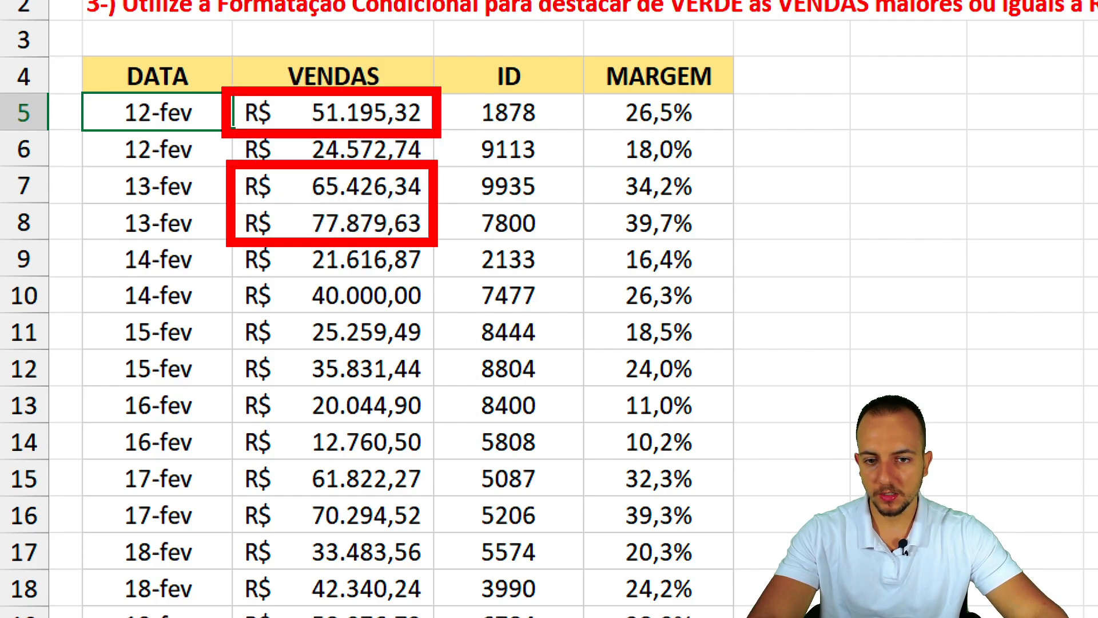
mouse_move(229, 272)
left_mouse_down()
mouse_move(263, 299)
mouse_move(443, 316)
mouse_move(512, 384)
left_mouse_up()
key("ctrl+z")
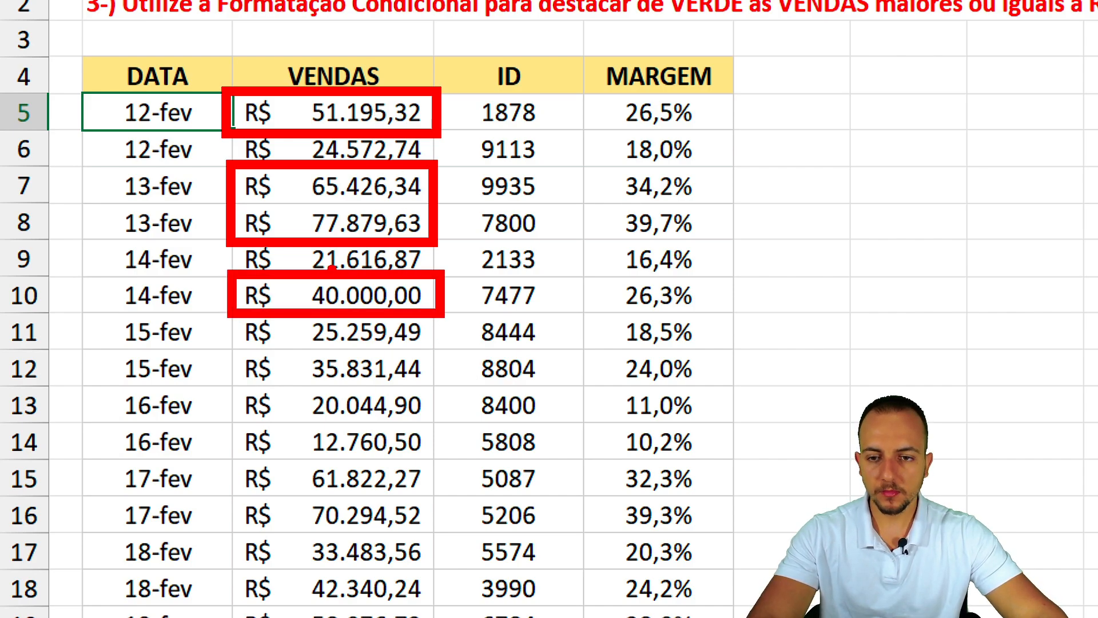
key("Escape")
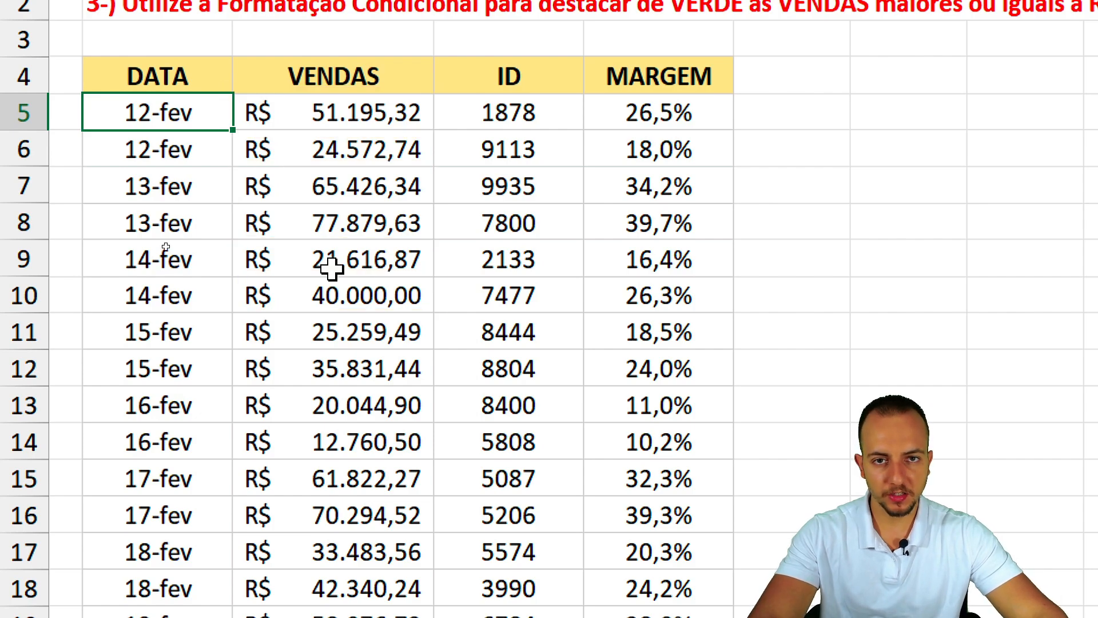
Select the VENDAS values C5:C21 and start an É Maior do que conditional formatting rule for them.
left_click(332, 112)
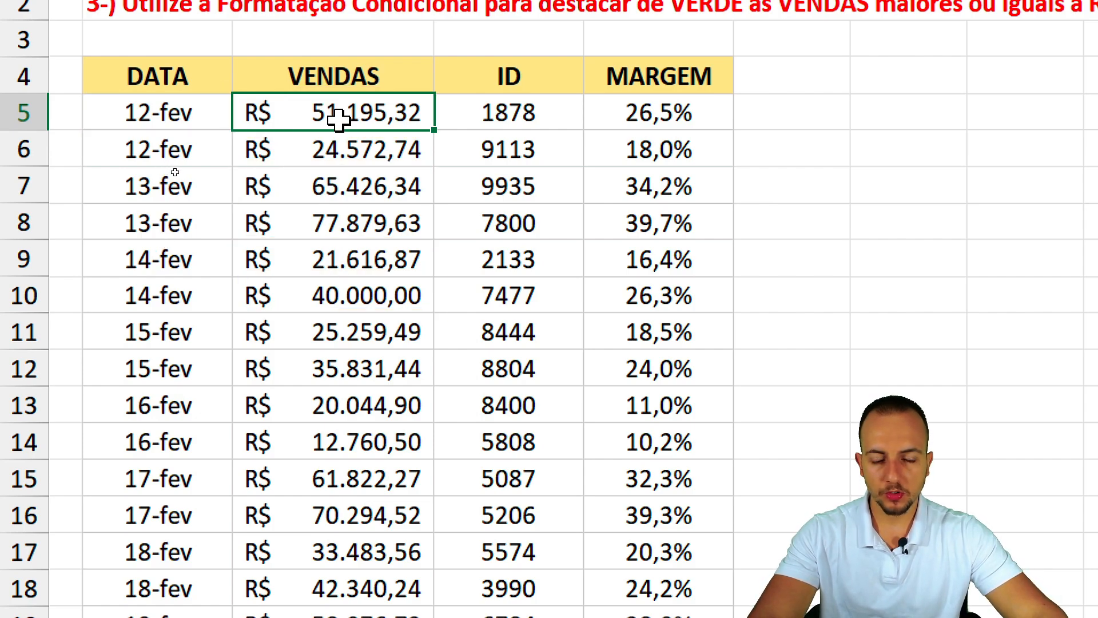
left_click_drag(336, 127, 334, 165)
left_click(356, 116)
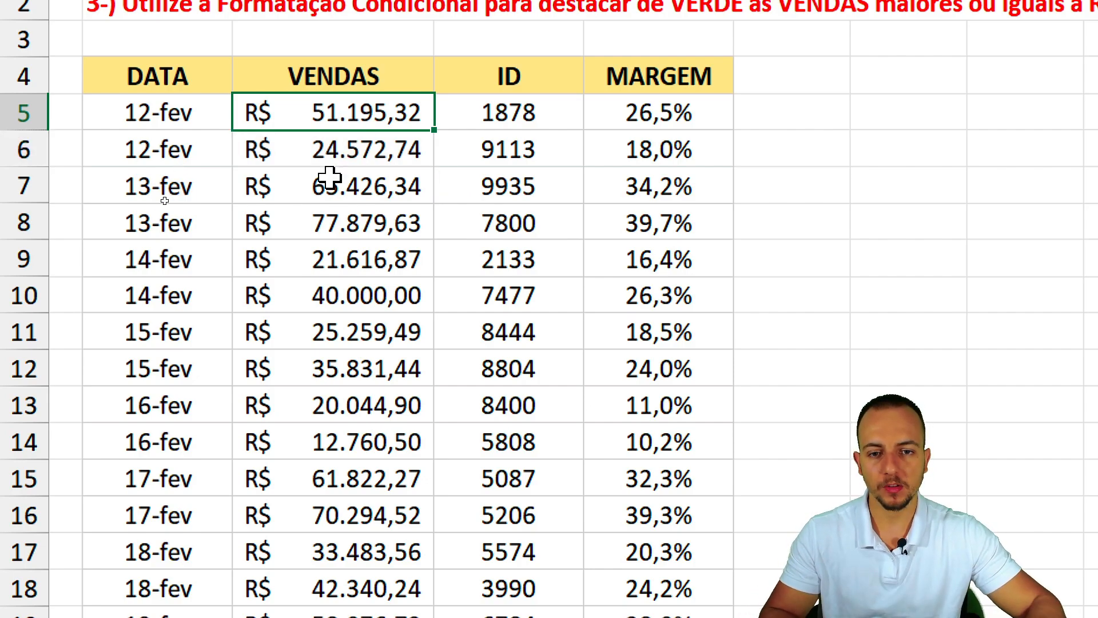
left_click_drag(334, 115, 314, 537)
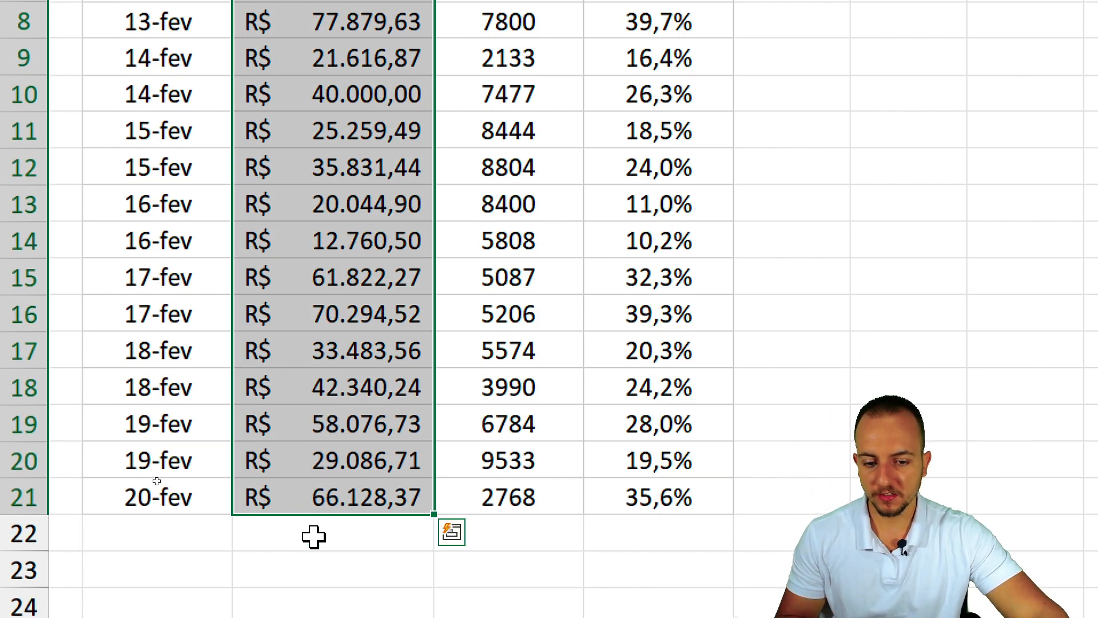
scroll(338, 172, "up", 2)
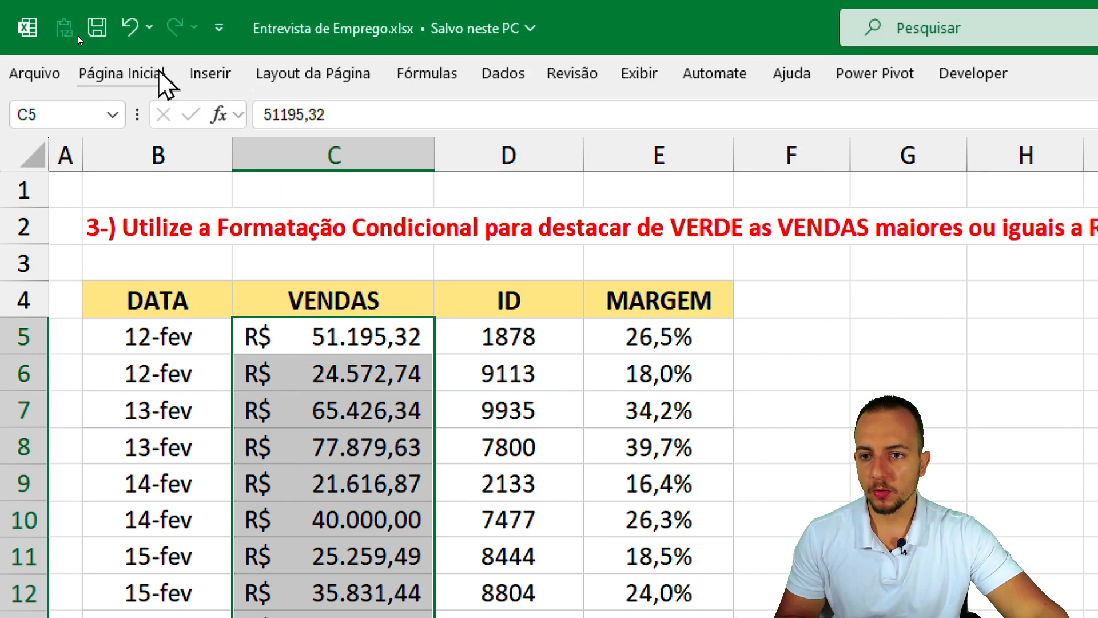
left_click(160, 75)
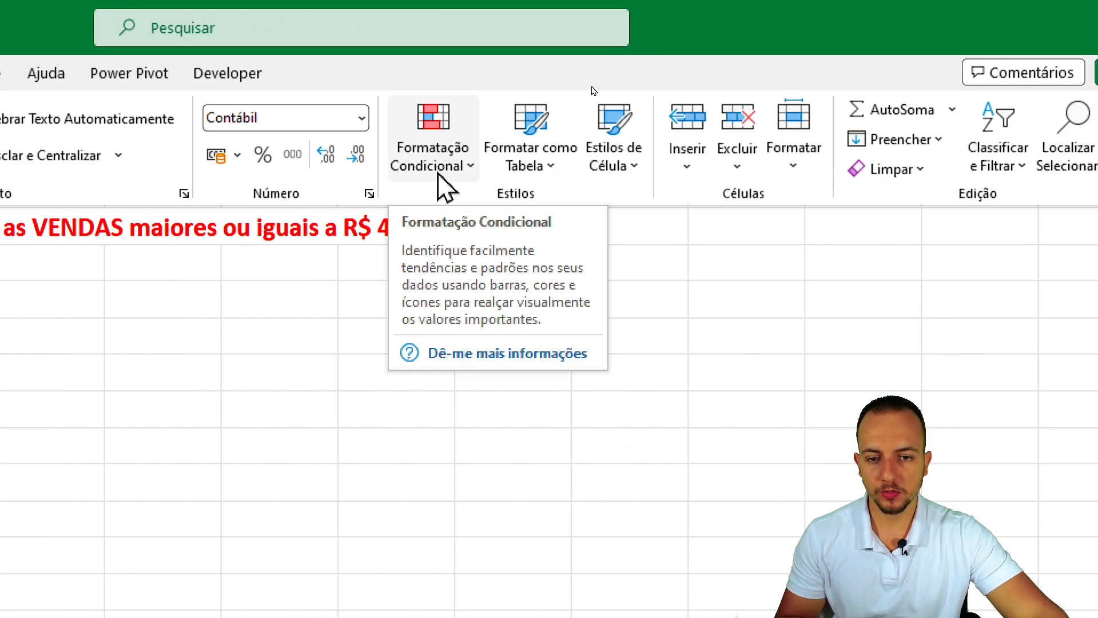
left_click(438, 173)
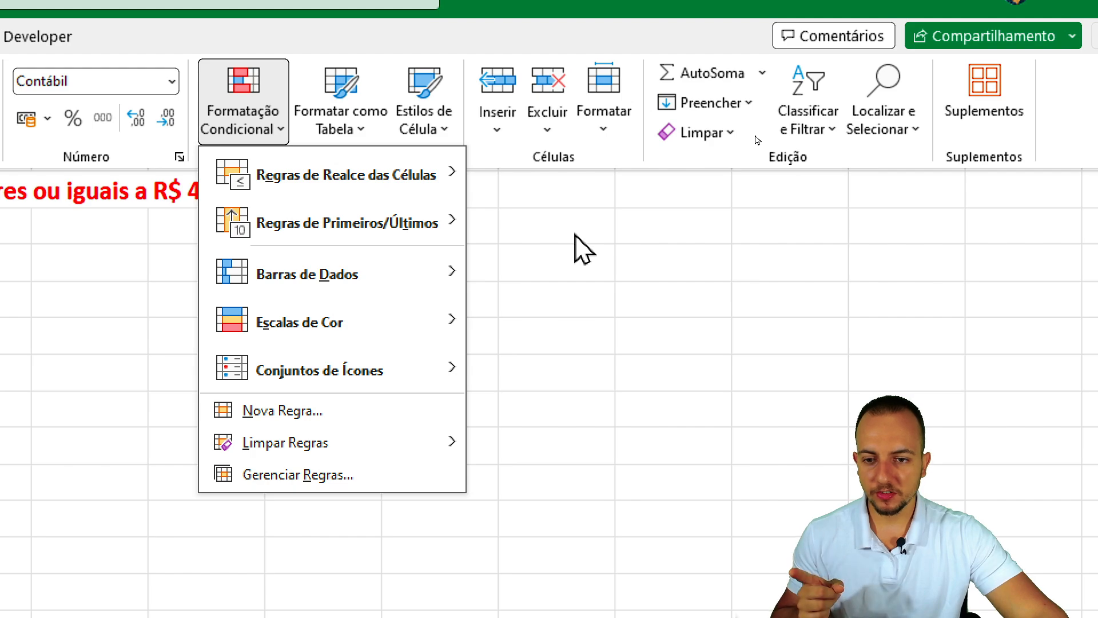
mouse_move(400, 179)
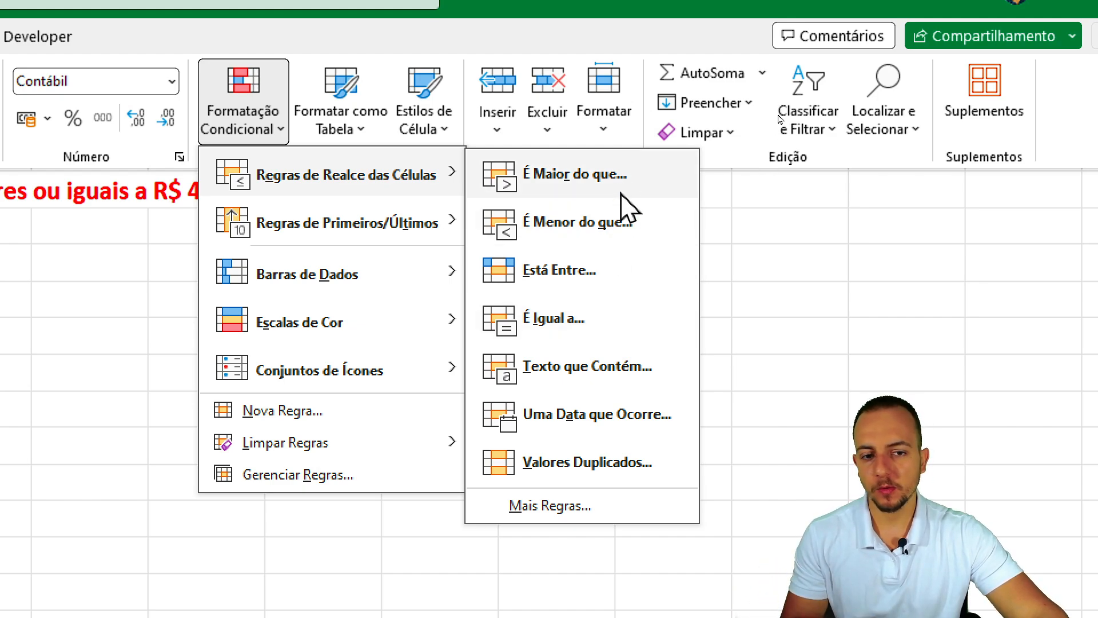
left_click(581, 183)
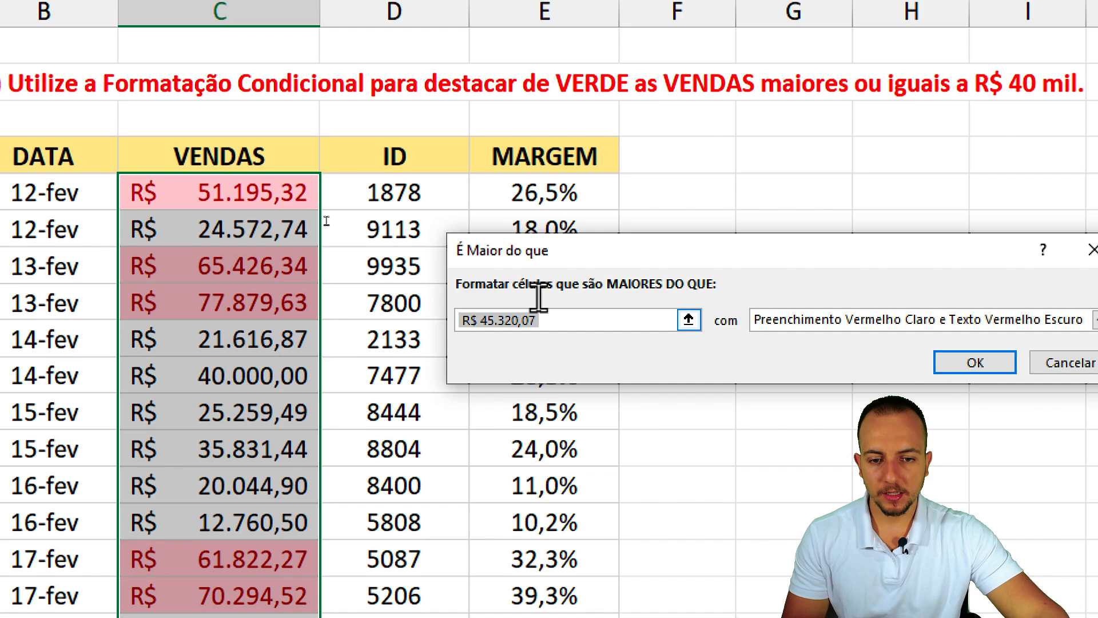
Set the threshold of the É Maior do que rule to 40000.
left_click(537, 321)
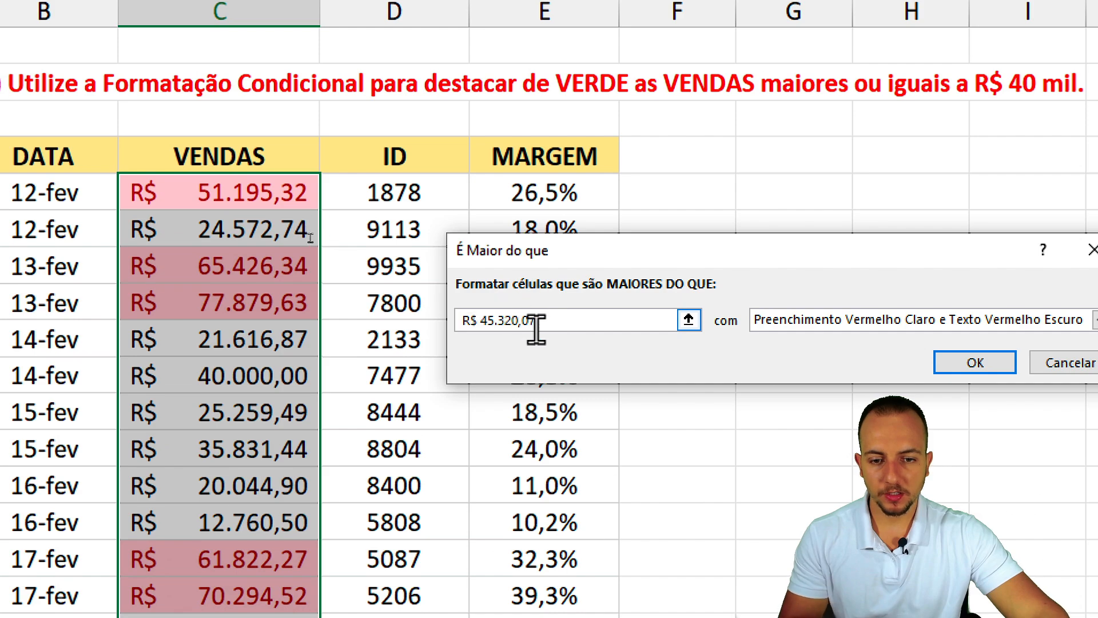
mouse_move(587, 277)
left_mouse_down()
mouse_move(584, 269)
mouse_move(412, 332)
left_mouse_up()
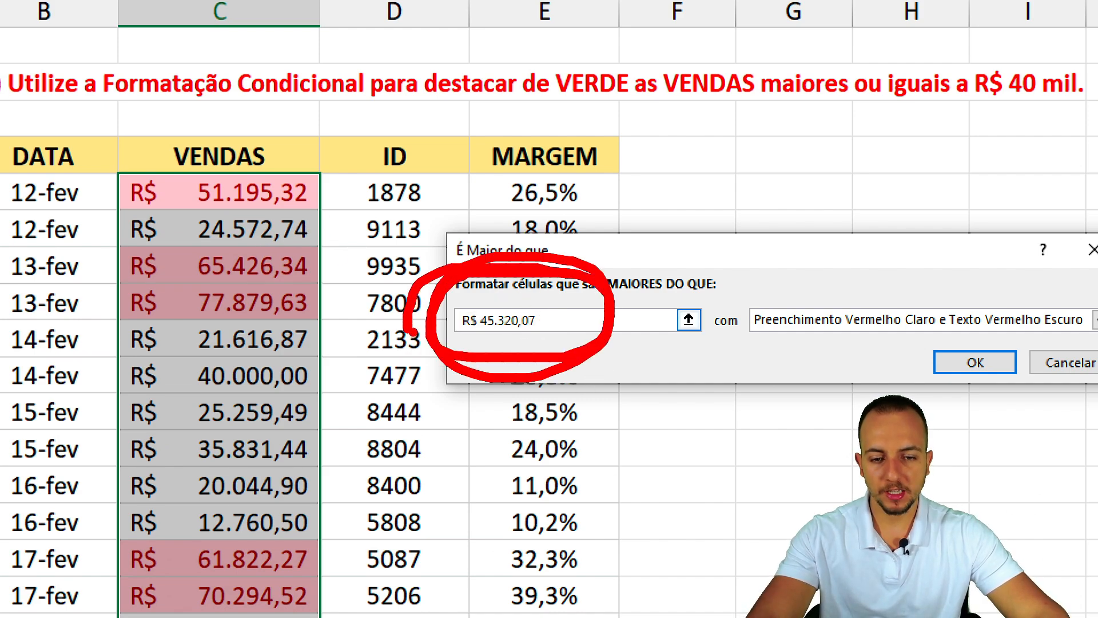
key("Escape")
left_click_drag(544, 318, 416, 324)
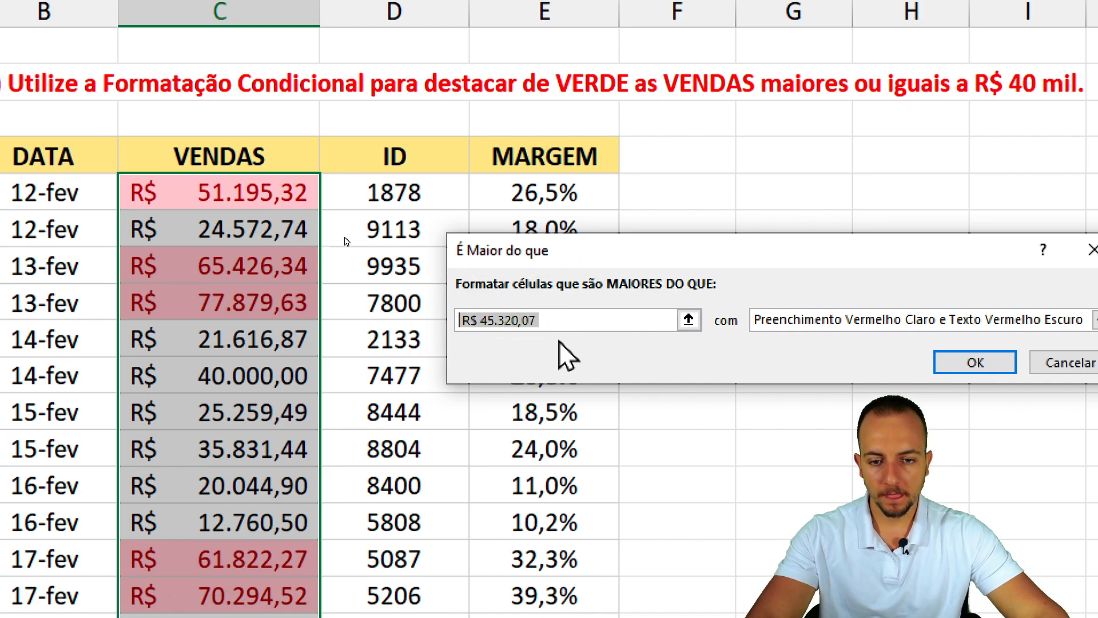
type("40000")
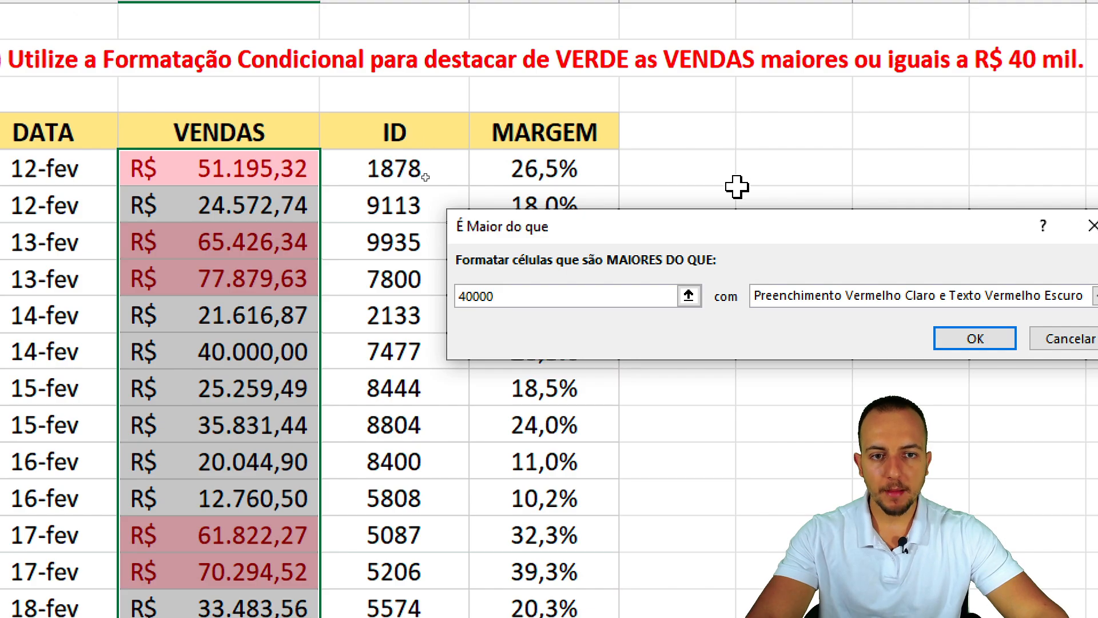
mouse_move(607, 14)
left_mouse_down()
mouse_move(535, 73)
mouse_move(652, 26)
left_mouse_up()
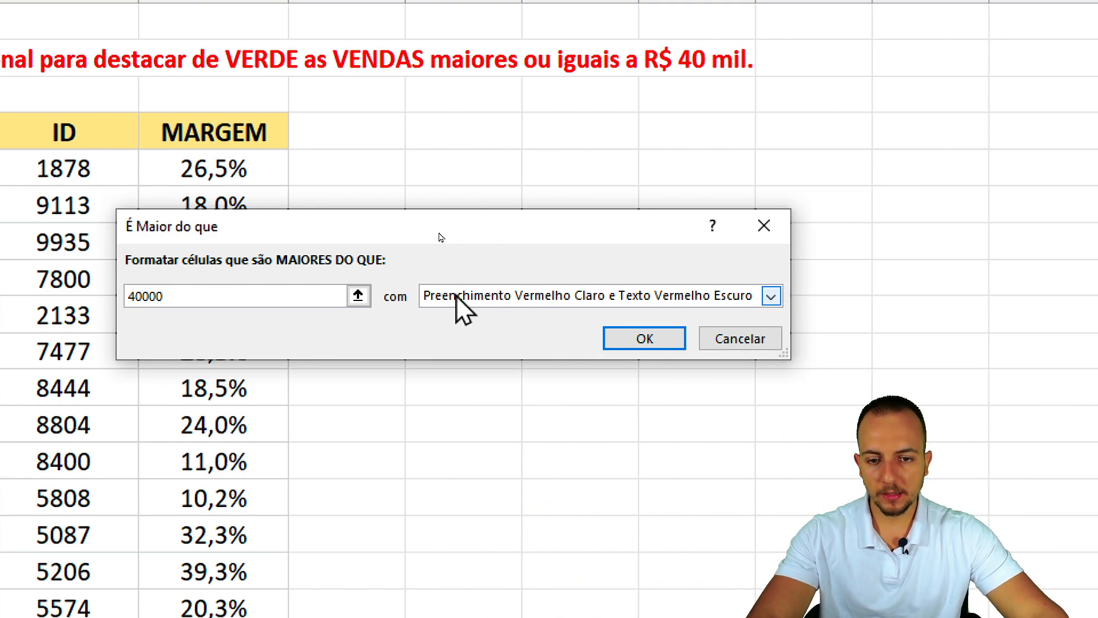
Choose Preenchimento Verde e Texto Verde Escuro as the format of the greater-than rule and apply it to the VENDAS column.
left_click(780, 298)
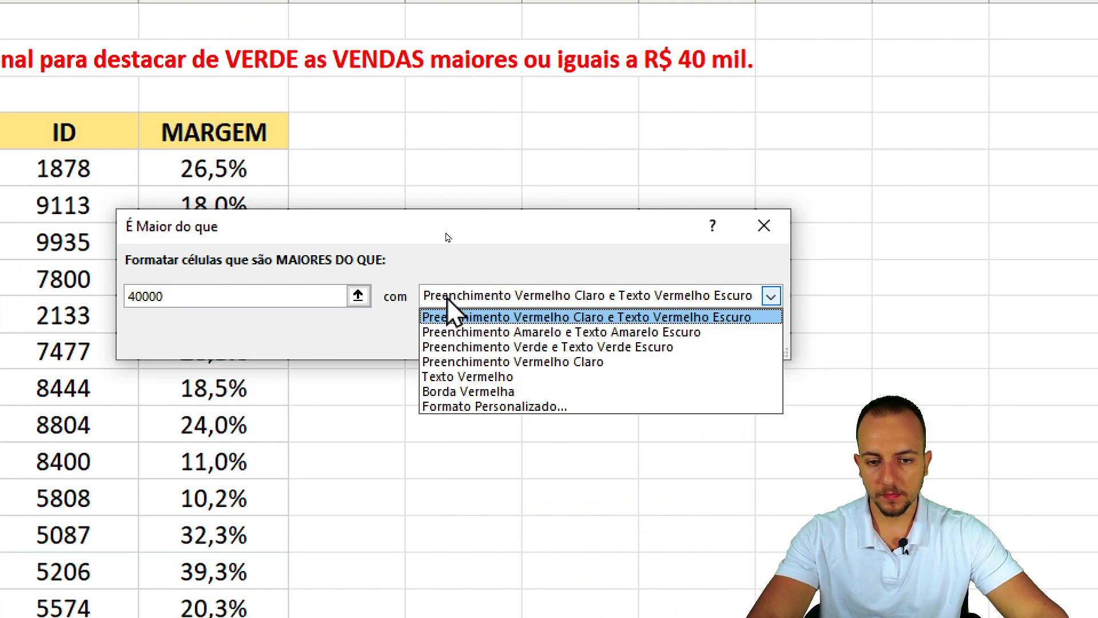
left_click(486, 333)
left_click(474, 296)
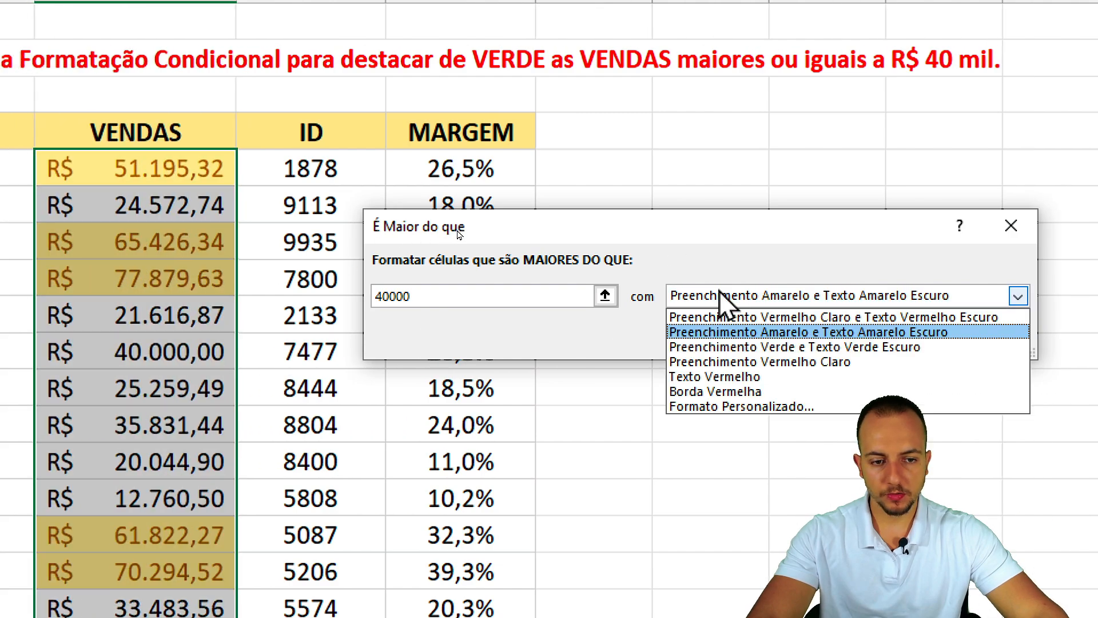
left_click(715, 347)
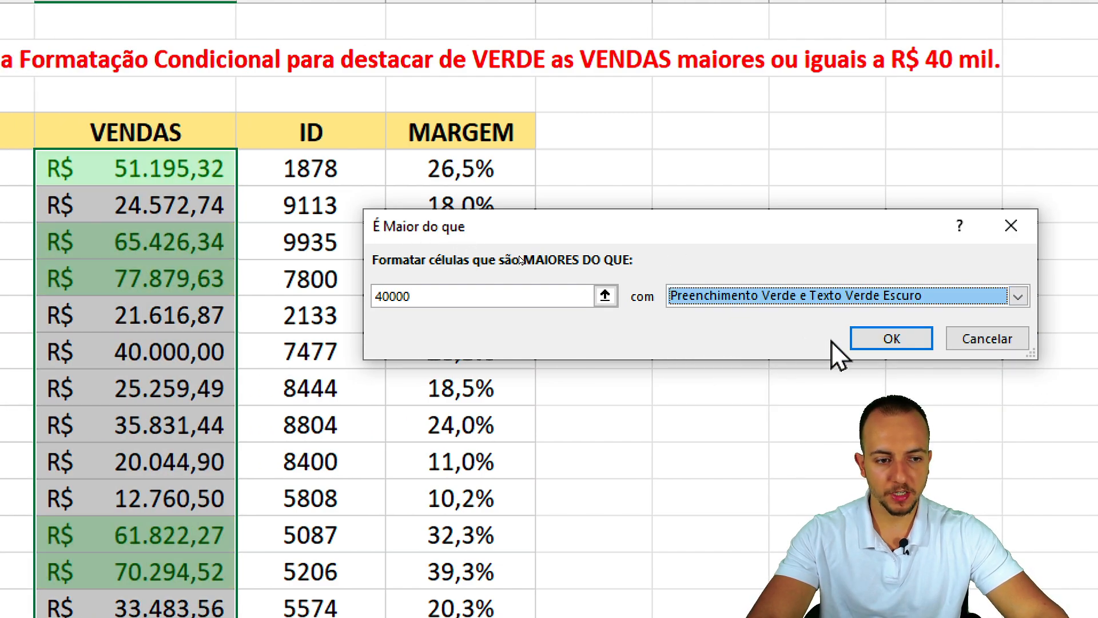
left_click(865, 339)
left_click(164, 137)
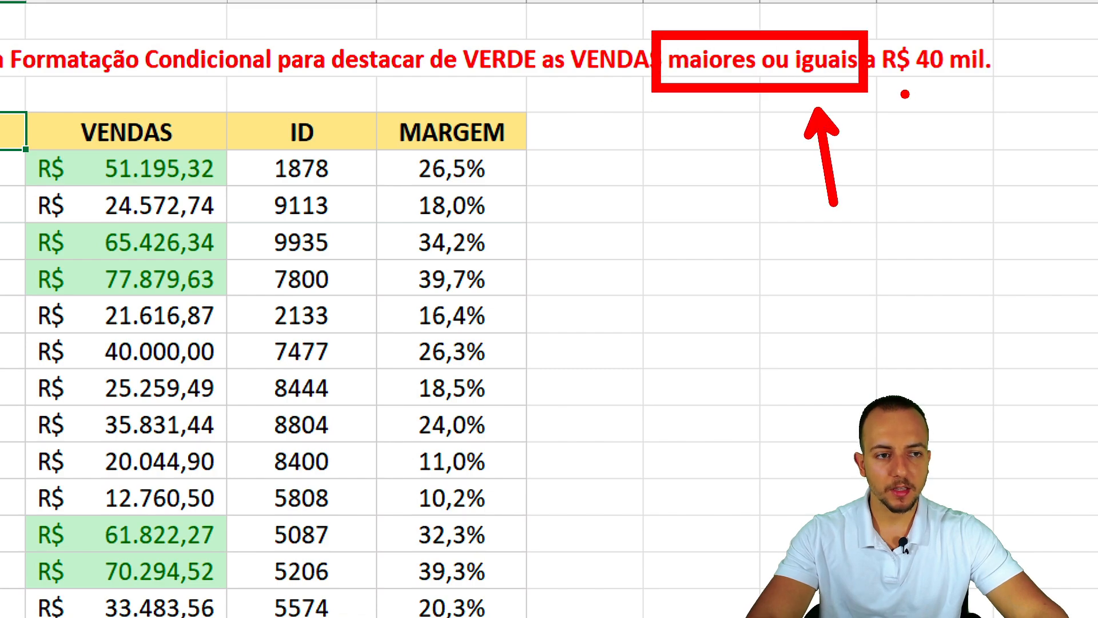
left_click_drag(909, 89, 928, 112)
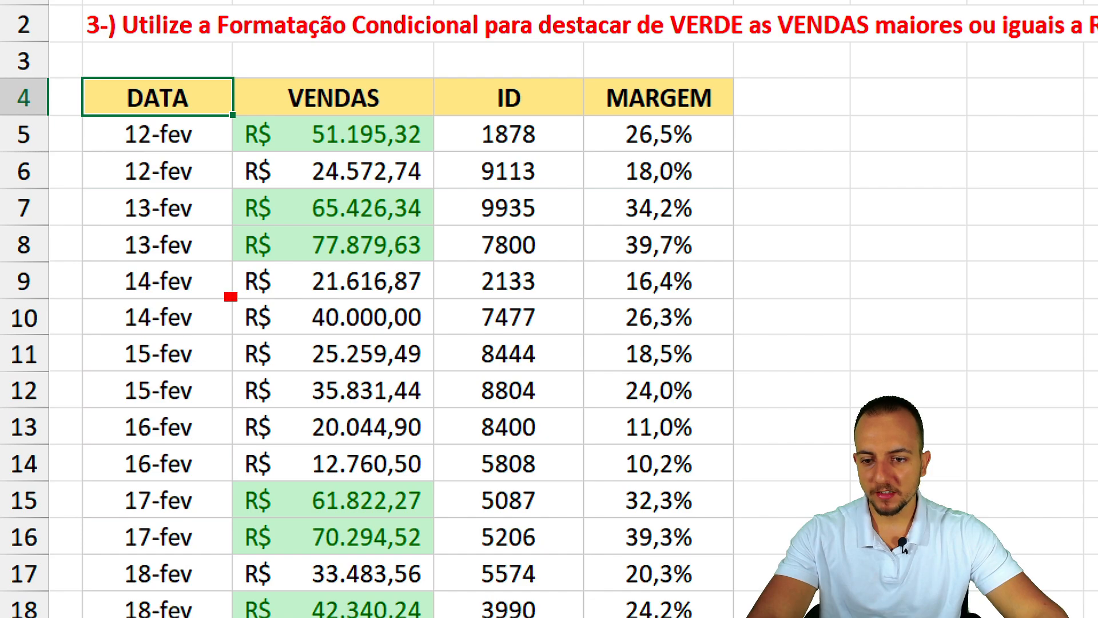
mouse_move(226, 295)
left_mouse_down()
mouse_move(437, 337)
mouse_move(518, 375)
left_mouse_up()
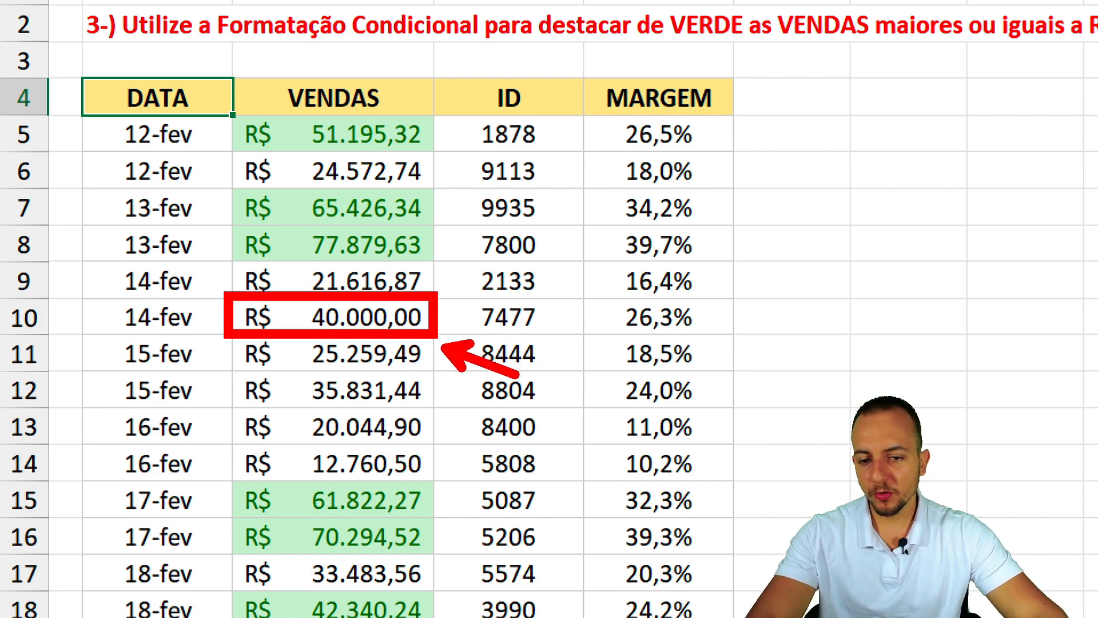
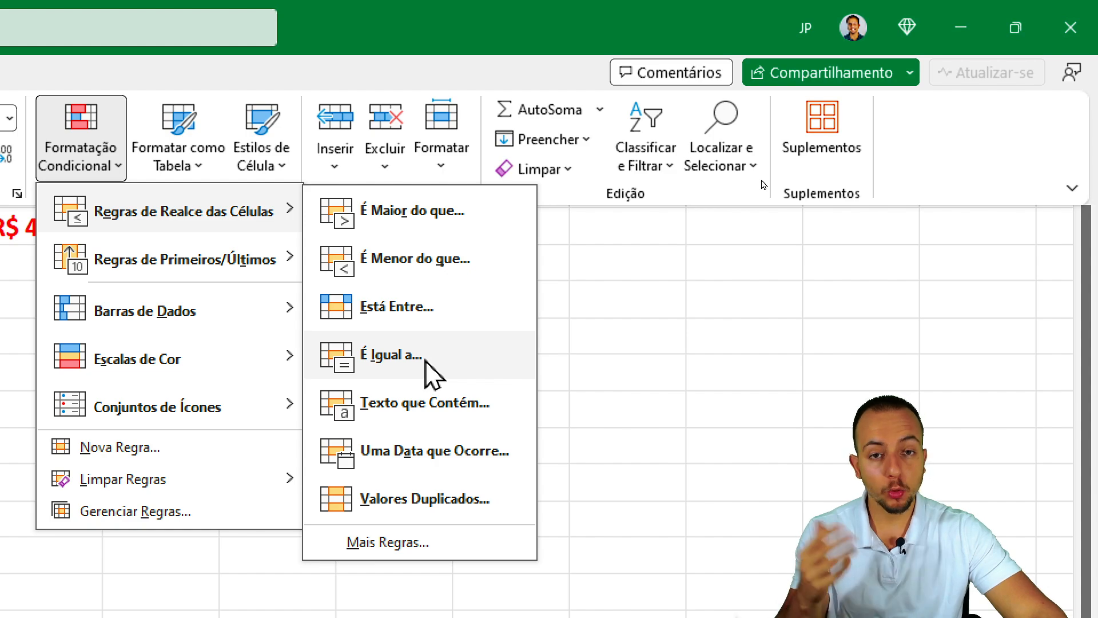
Add an É Igual a rule to the VENDAS values that formats cells equal to 40000 with Preenchimento Verde e Texto Verde Escuro.
left_click(426, 362)
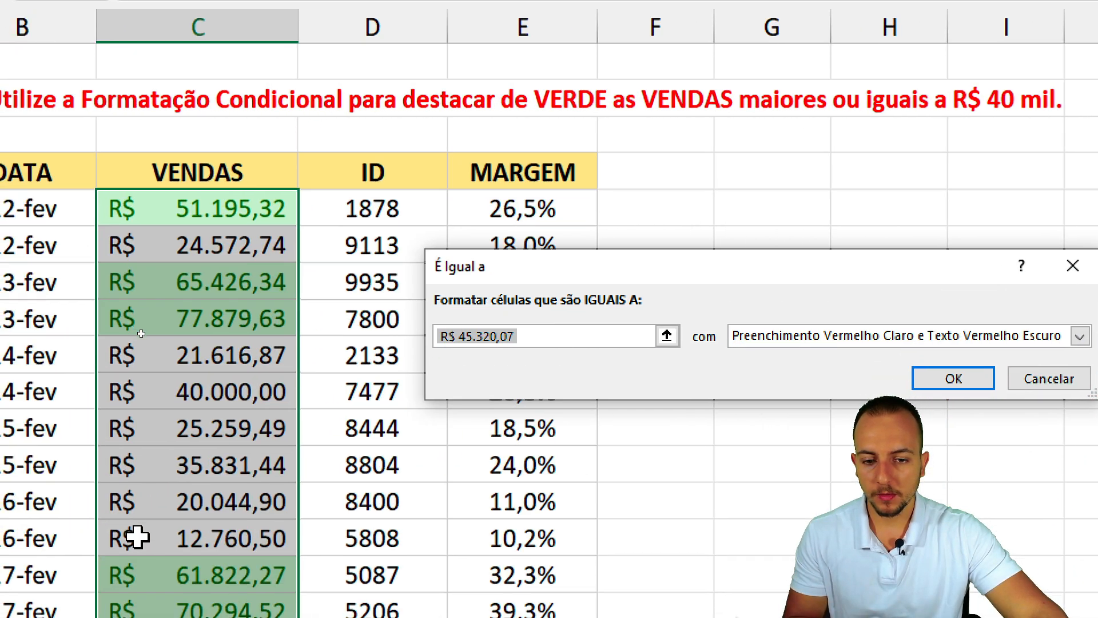
type("40")
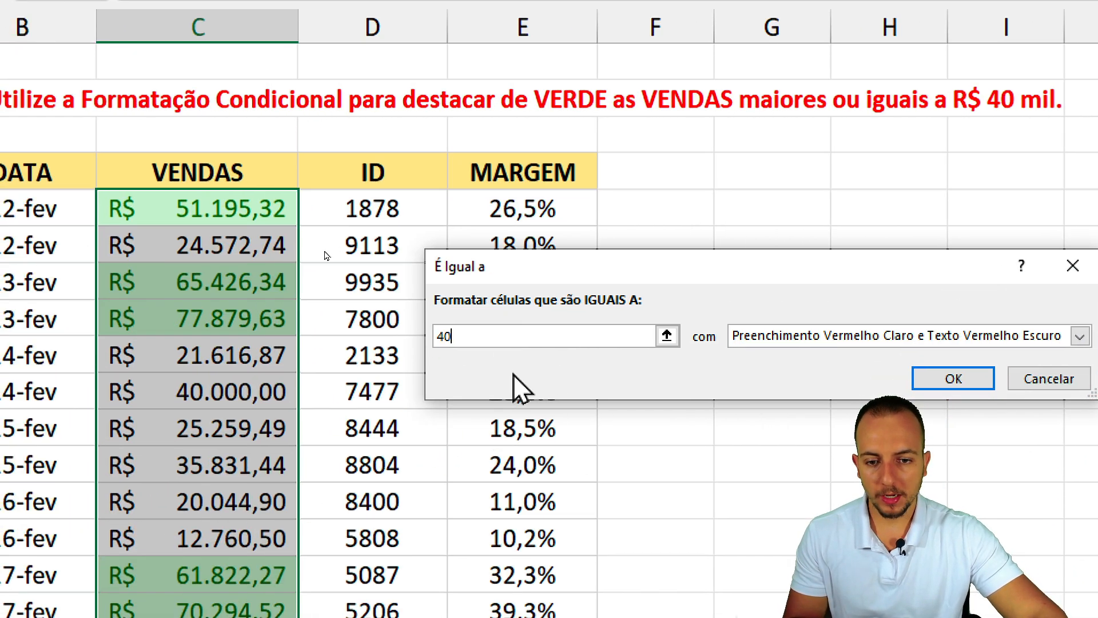
type("000")
left_click(780, 338)
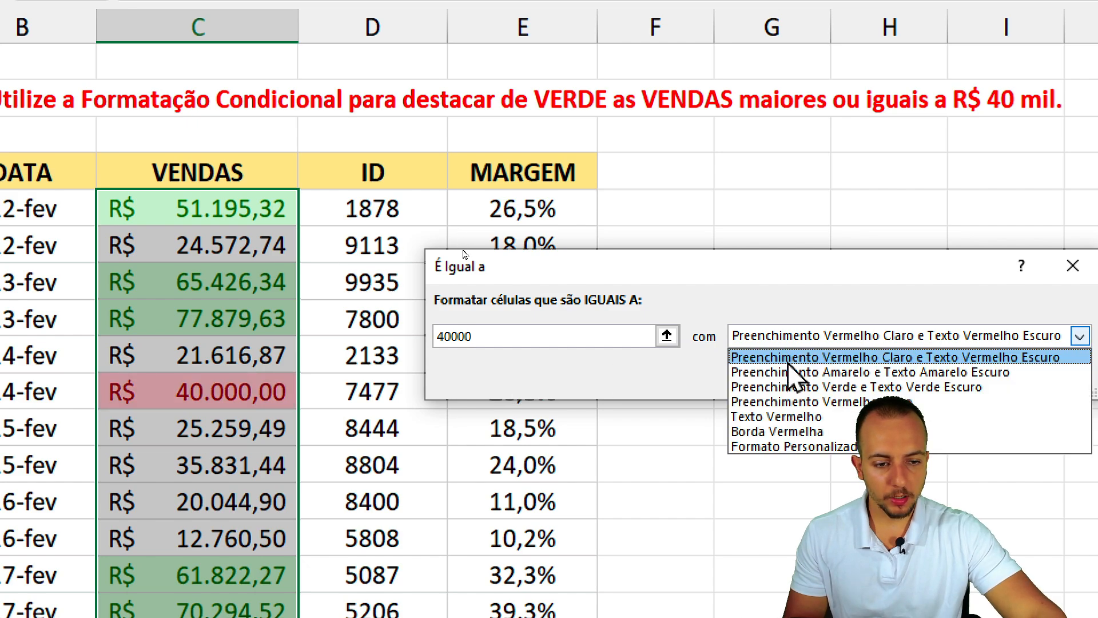
left_click(790, 386)
left_click(950, 378)
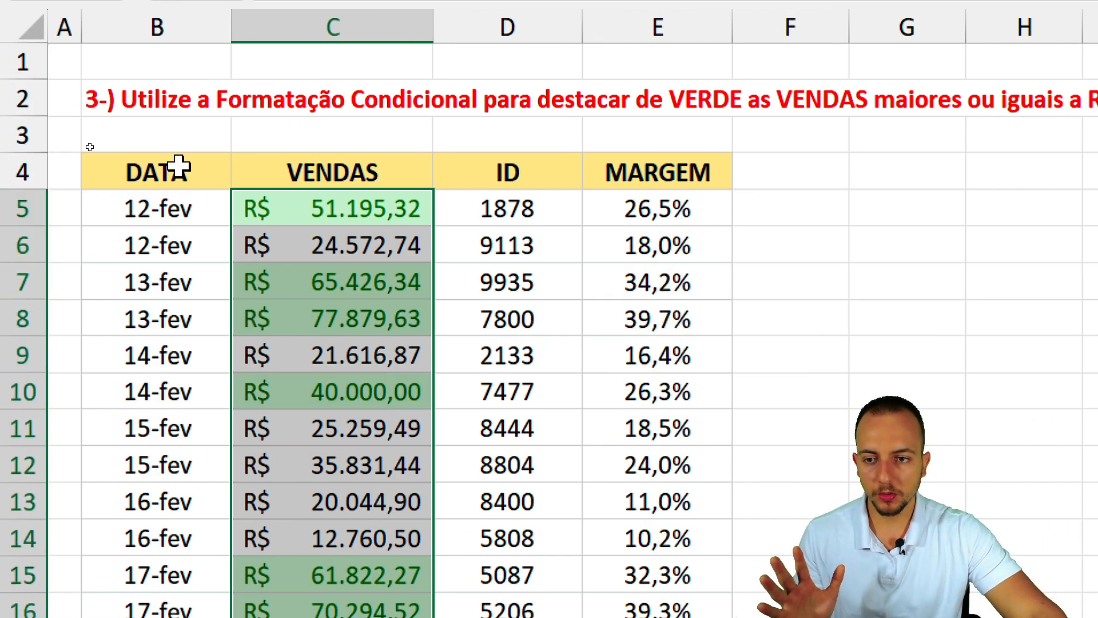
Select the VENDAS values C5:C21 again and open the Gerenciador de Regras de Formatação Condicional for them.
left_click(179, 167)
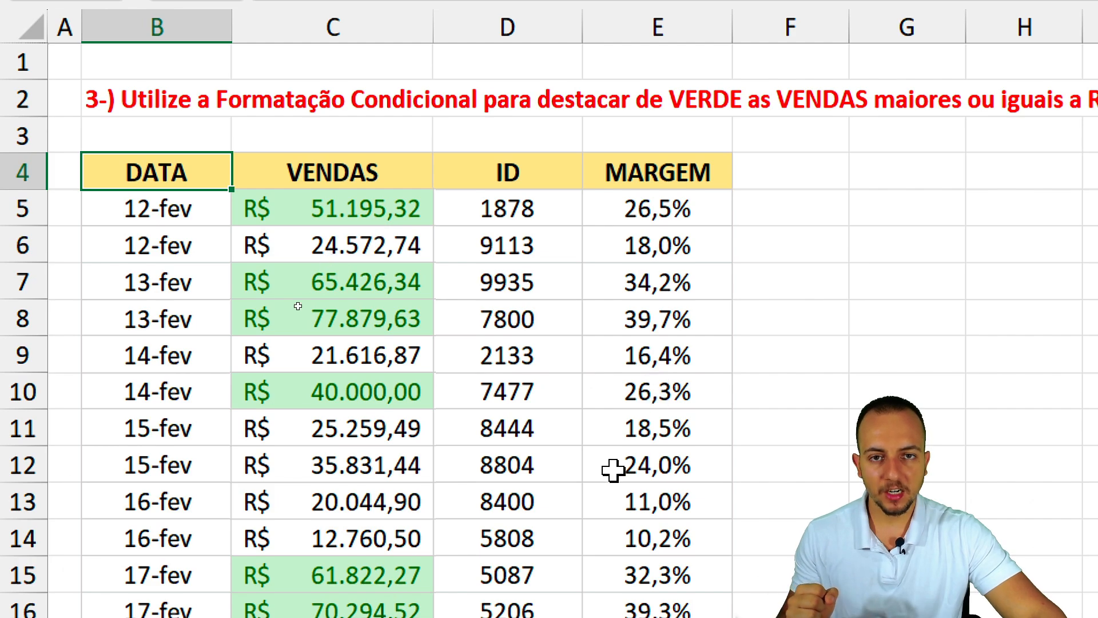
scroll(572, 536, "down", 2)
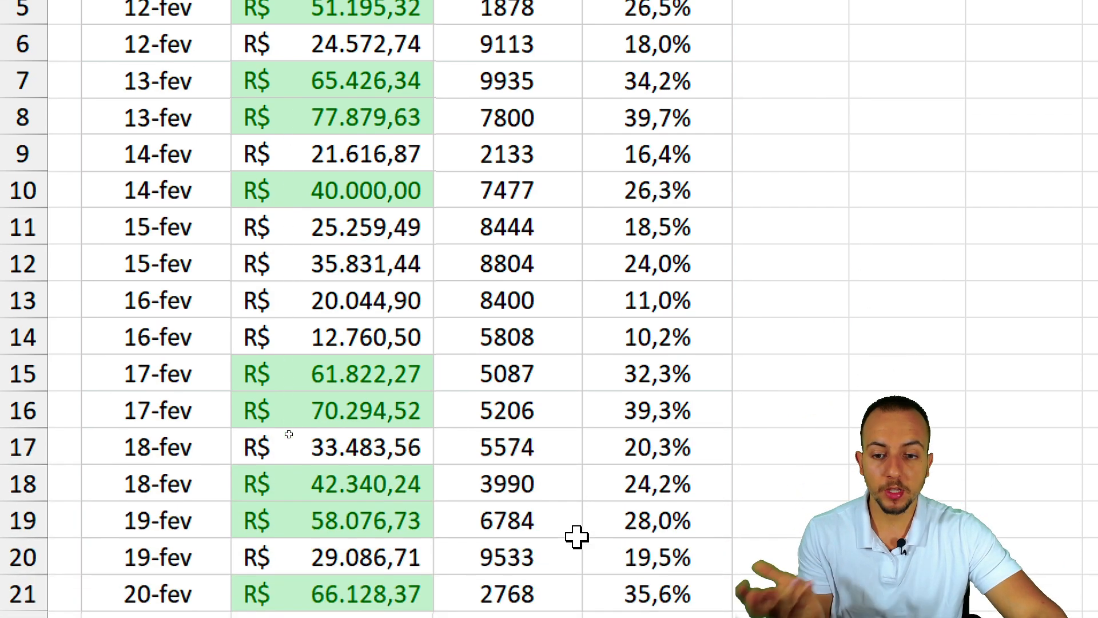
scroll(558, 72, "up", 2)
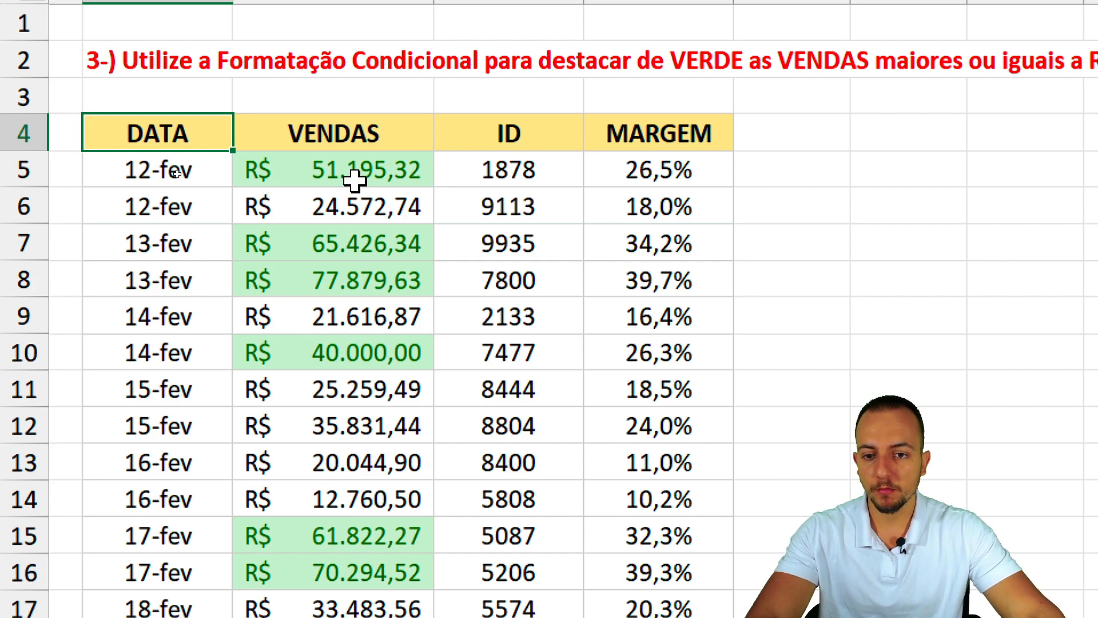
left_click_drag(355, 179, 323, 536)
scroll(314, 66, "up", 2)
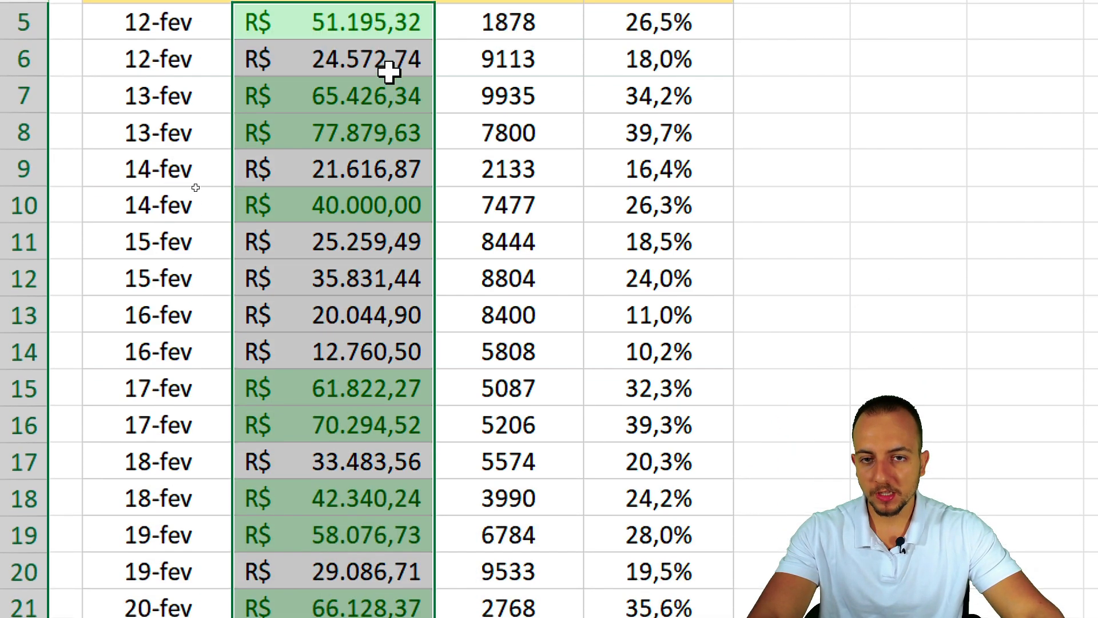
mouse_move(426, 71)
left_mouse_down()
mouse_move(206, 218)
mouse_move(341, 50)
left_mouse_up()
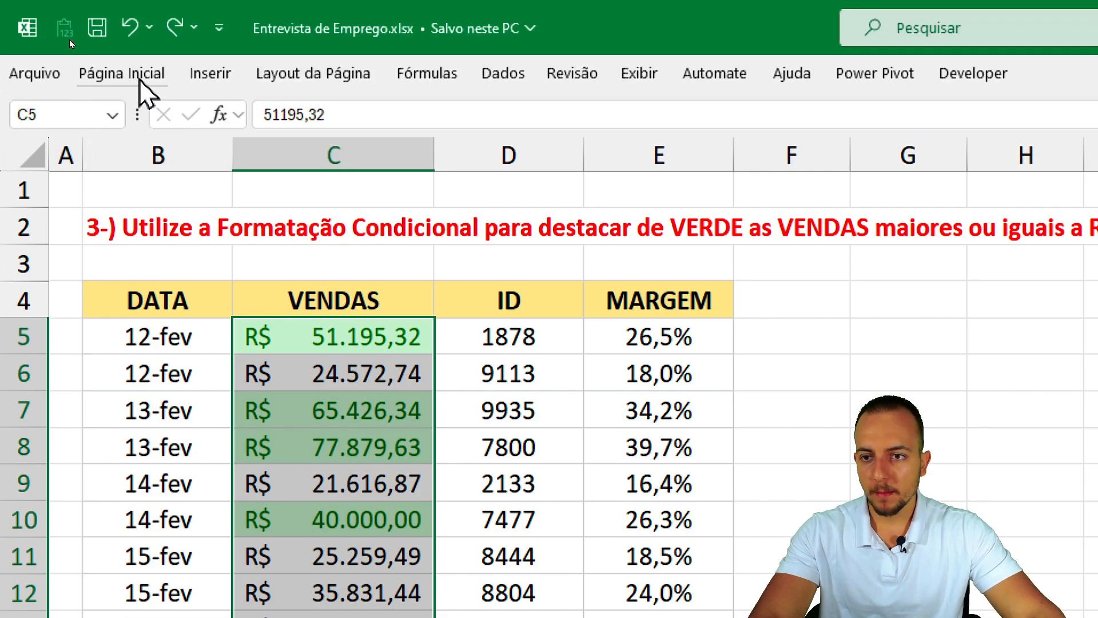
left_click(140, 75)
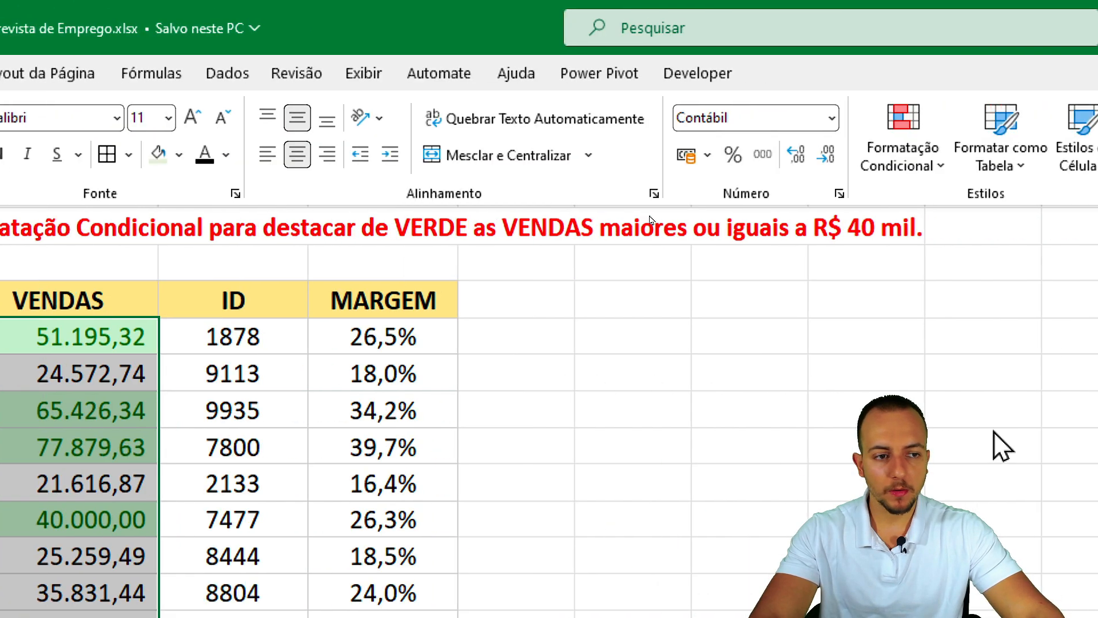
left_click(655, 171)
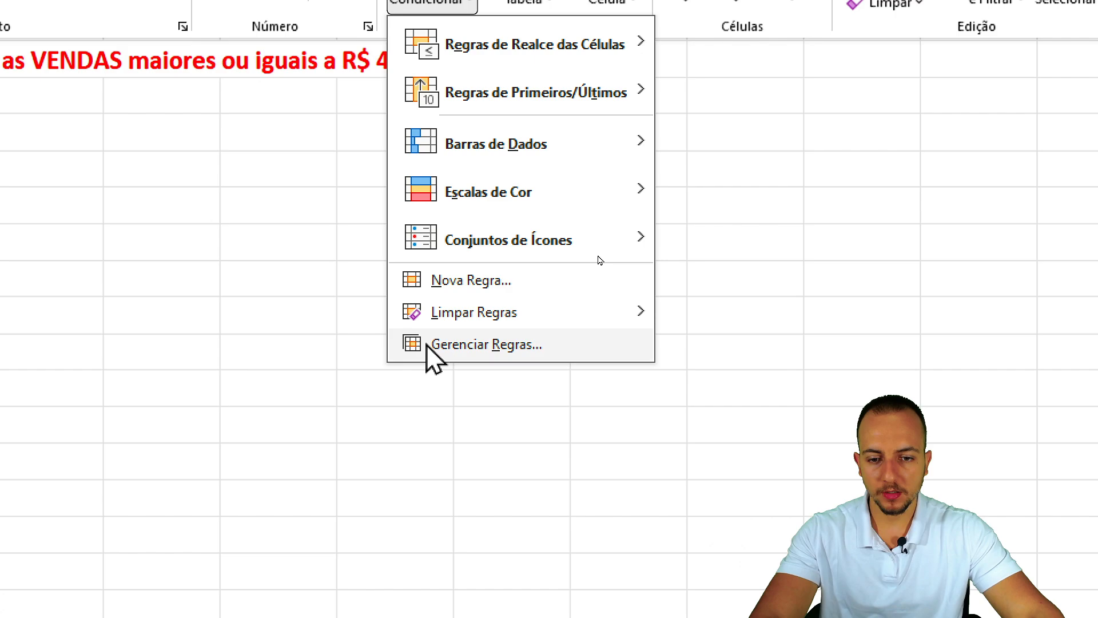
left_click(476, 345)
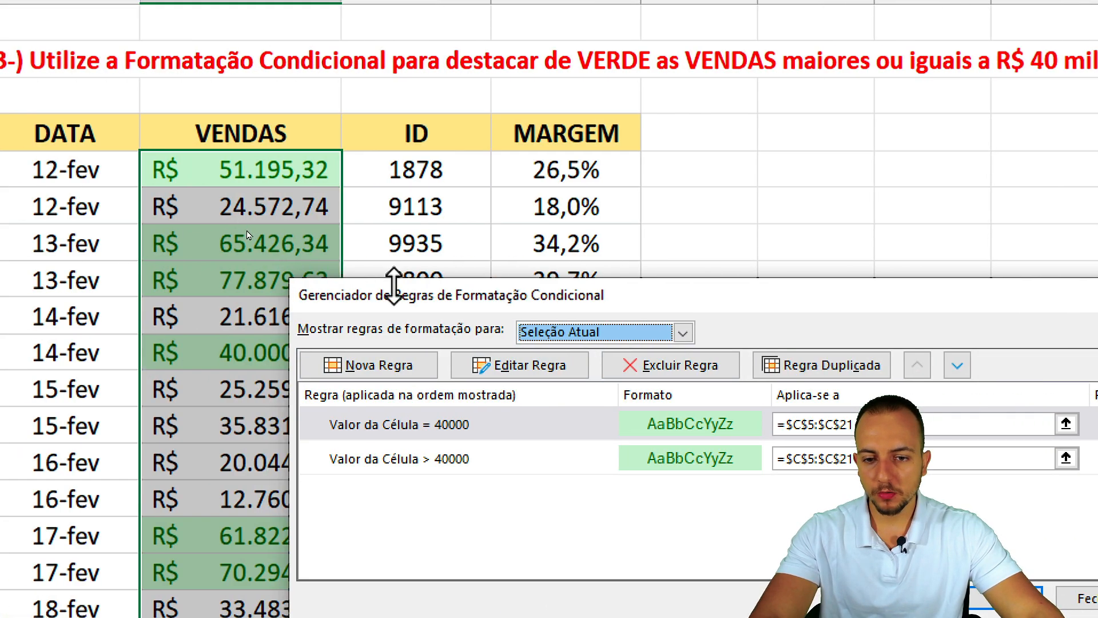
left_click_drag(318, 295, 366, 175)
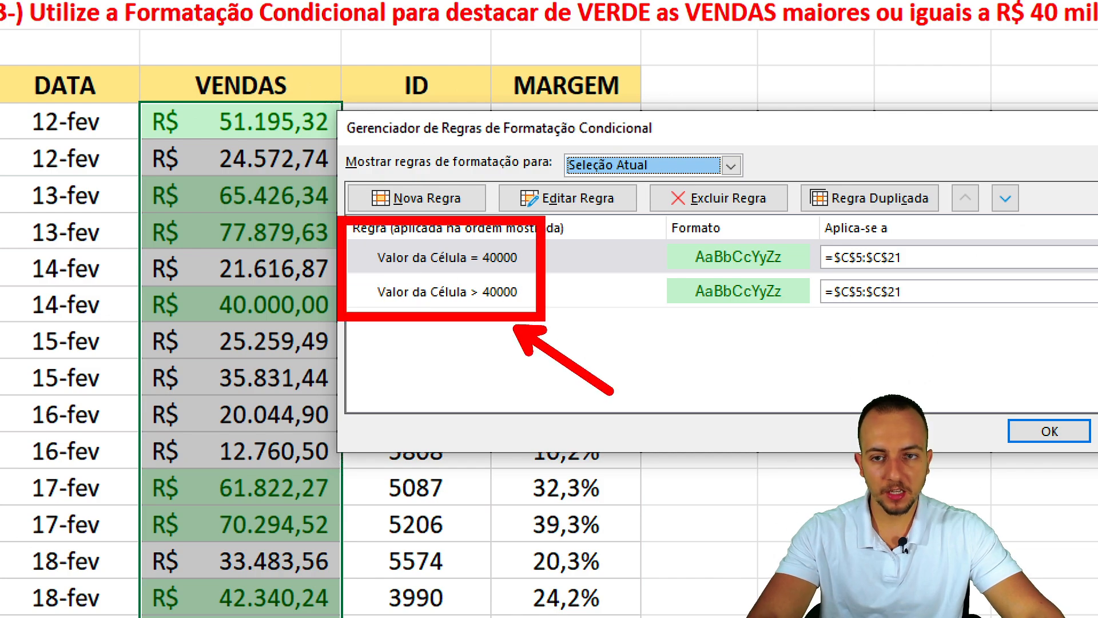
Delete both the equal-to-40000 and greater-than-40000 rules from the VENDAS values and apply the removal.
left_click_drag(96, 158, 224, 138)
left_click_drag(125, 212, 180, 184)
left_click_drag(142, 268, 196, 251)
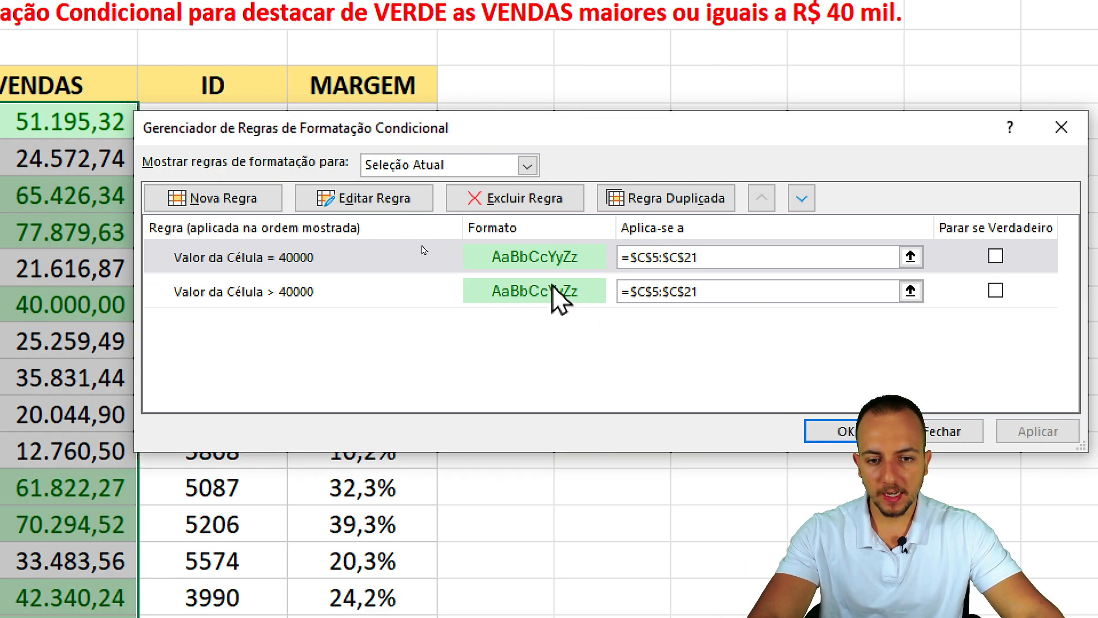
left_click(741, 257)
left_click(547, 207)
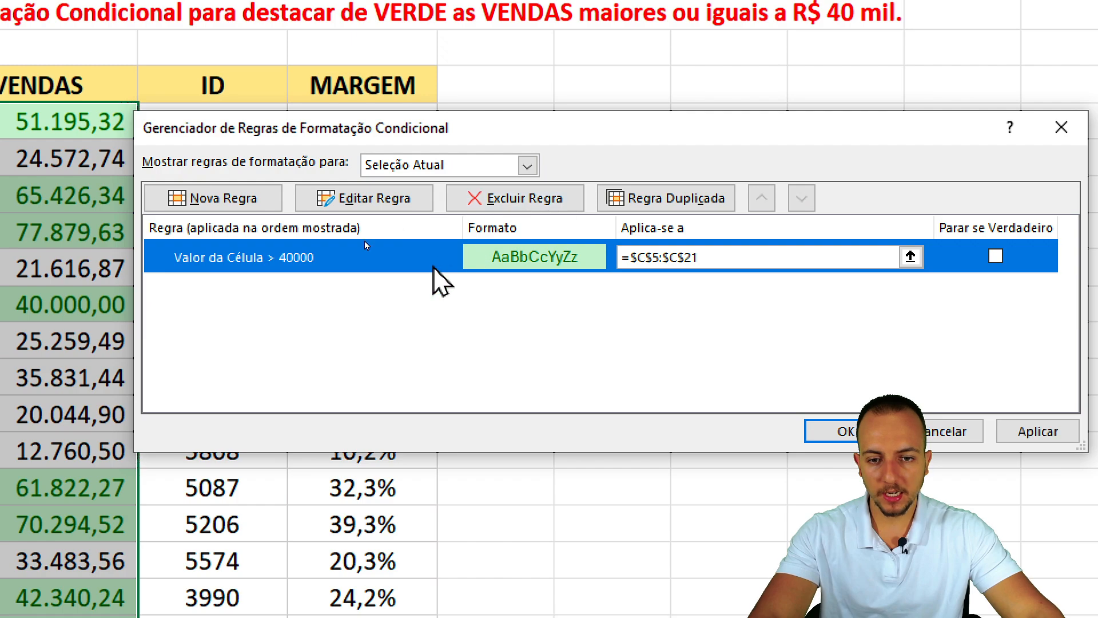
left_click(549, 206)
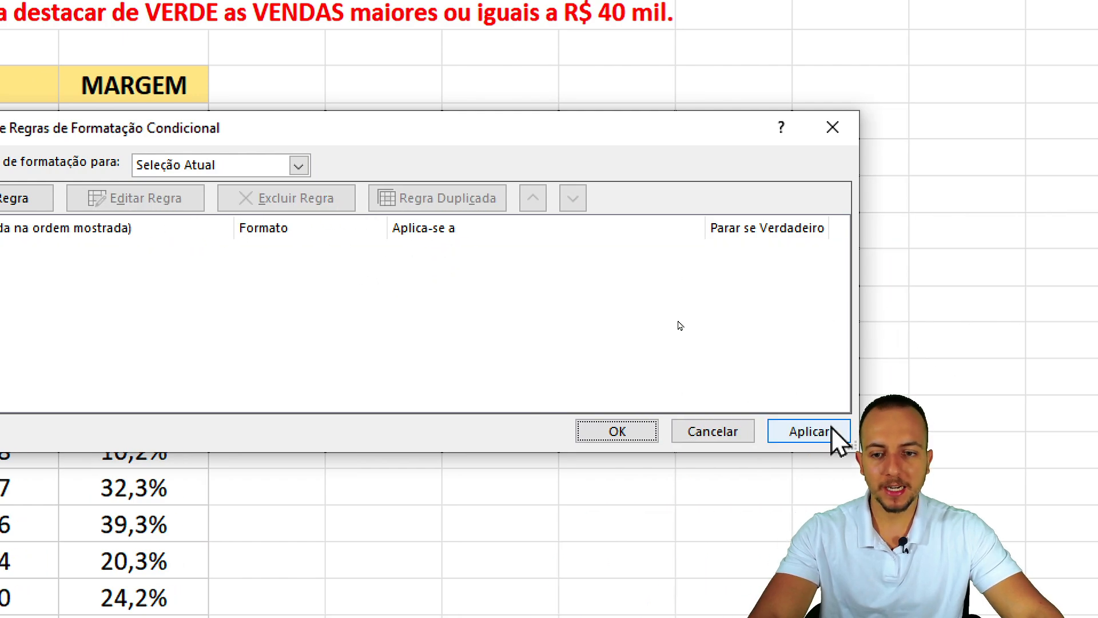
left_click(832, 427)
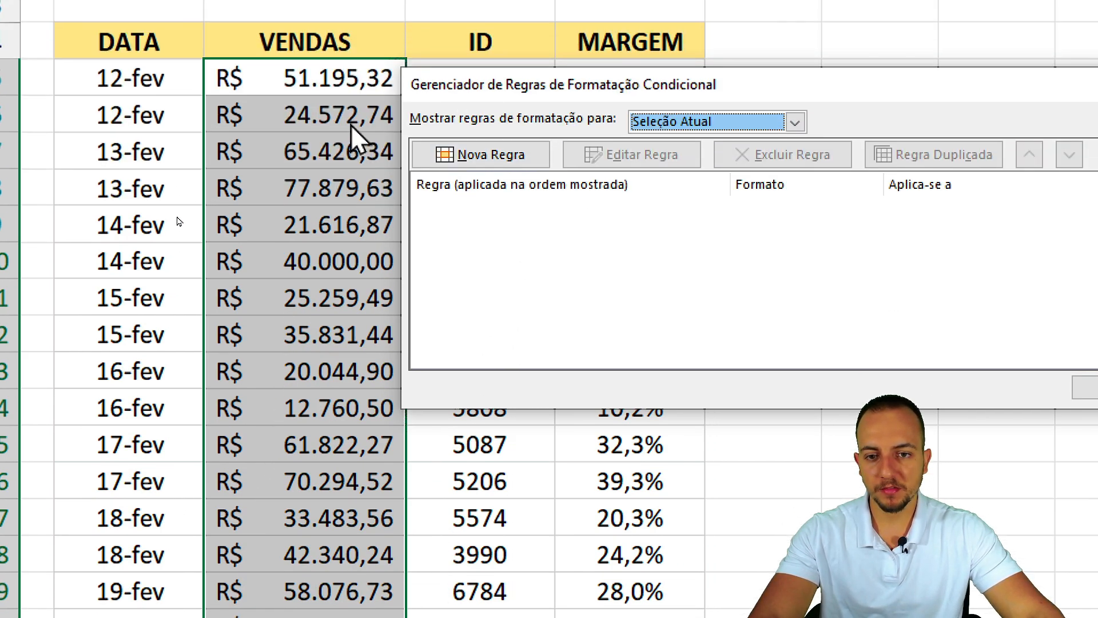
Create a new formula-based formatting rule for the VENDAS values with the formula =$C5>=40000.
left_click(495, 162)
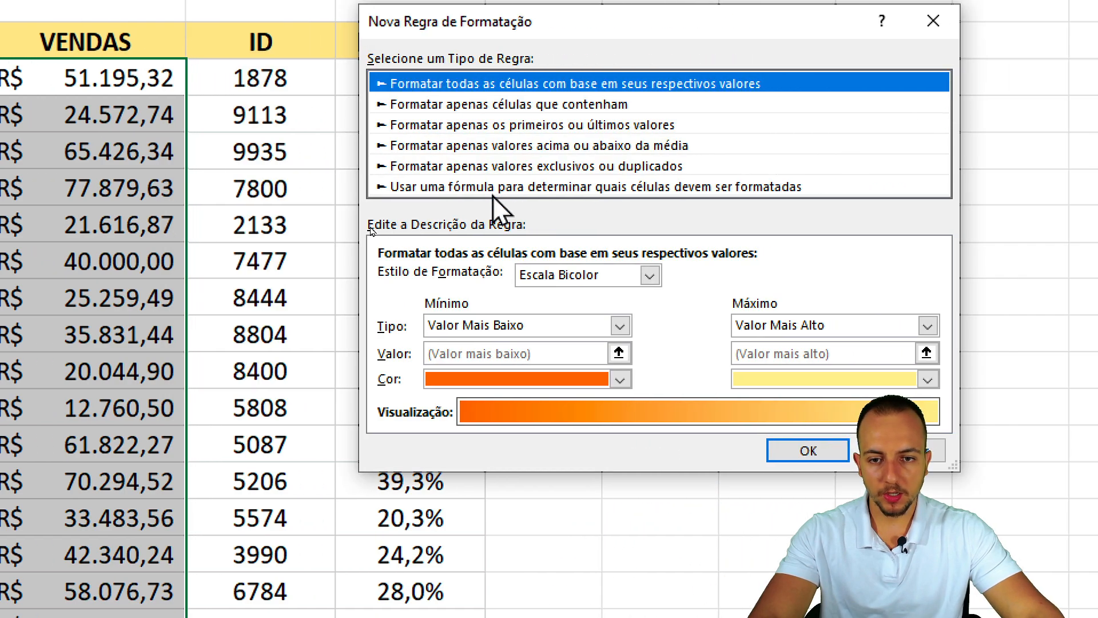
left_click(469, 187)
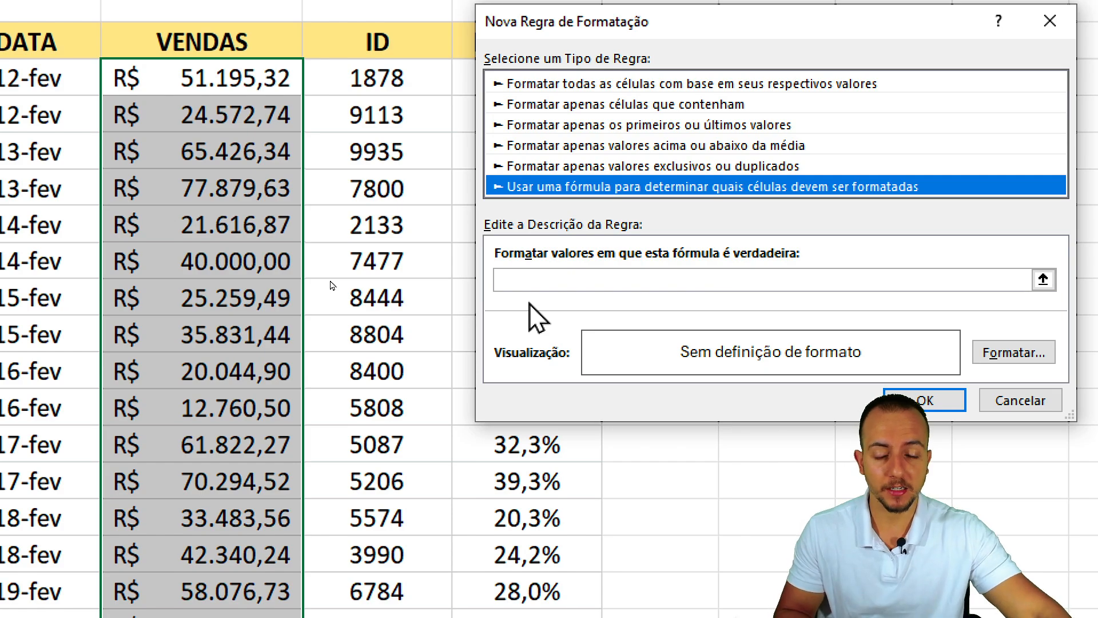
left_click(525, 280)
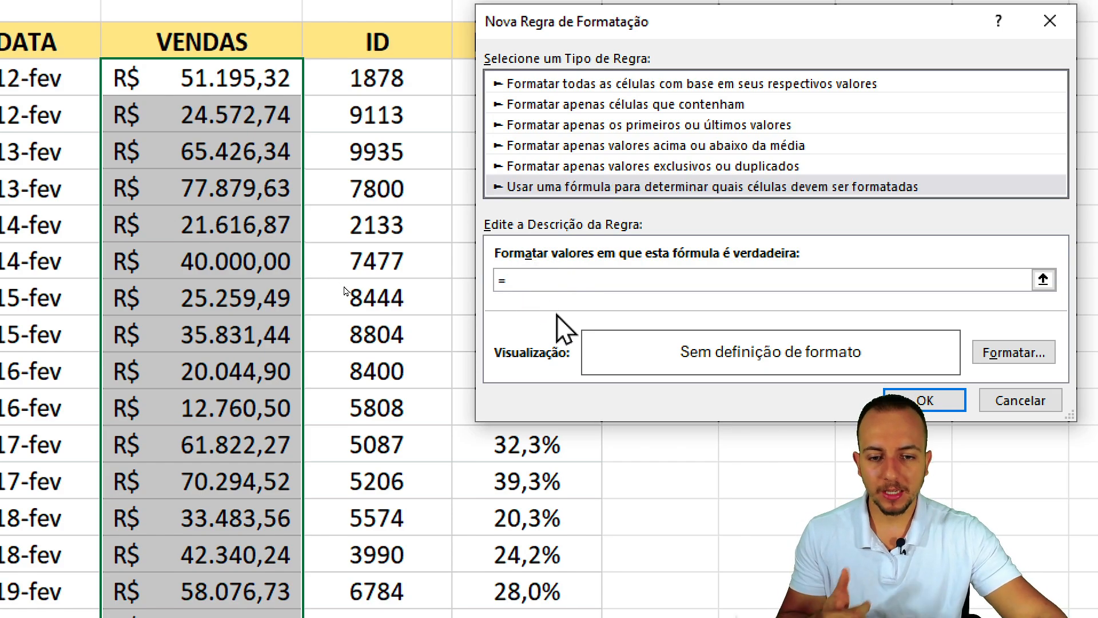
left_click(204, 89)
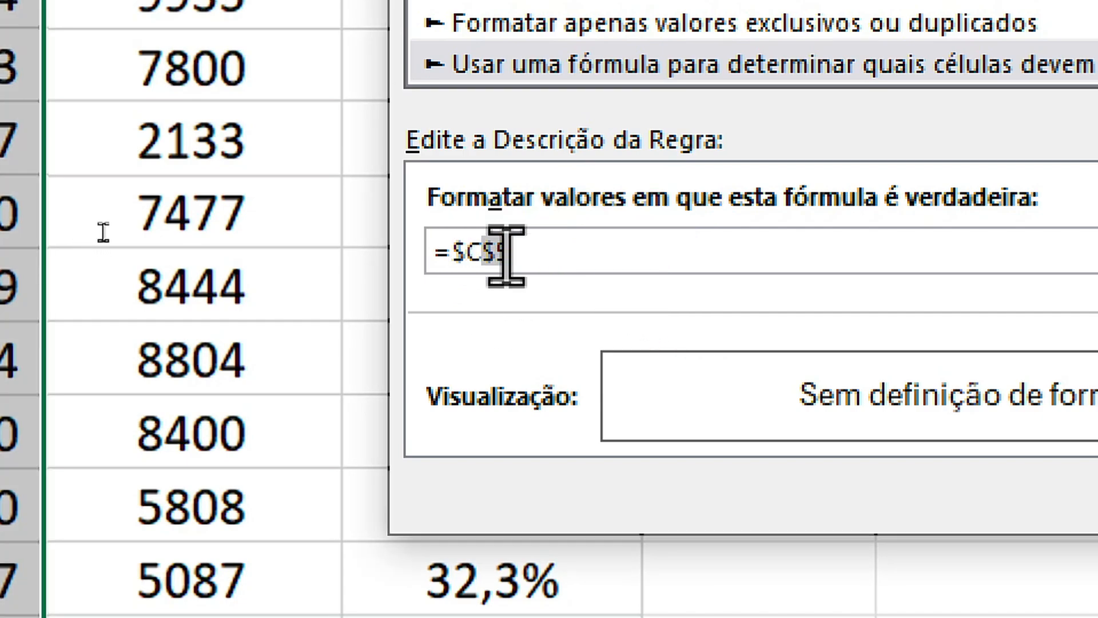
left_click(482, 251)
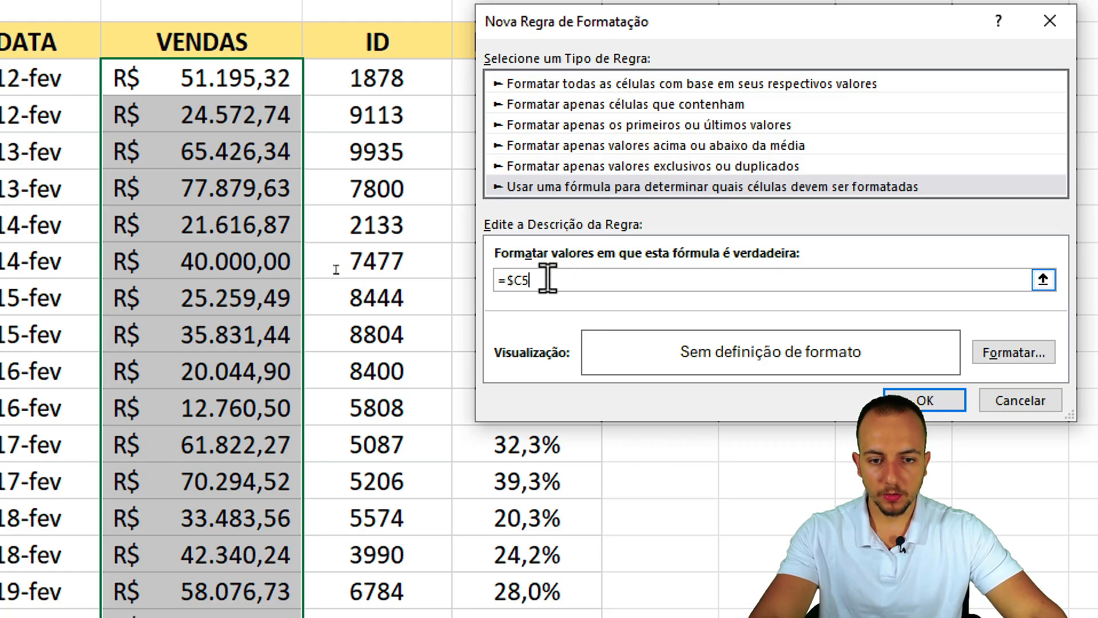
type(">")
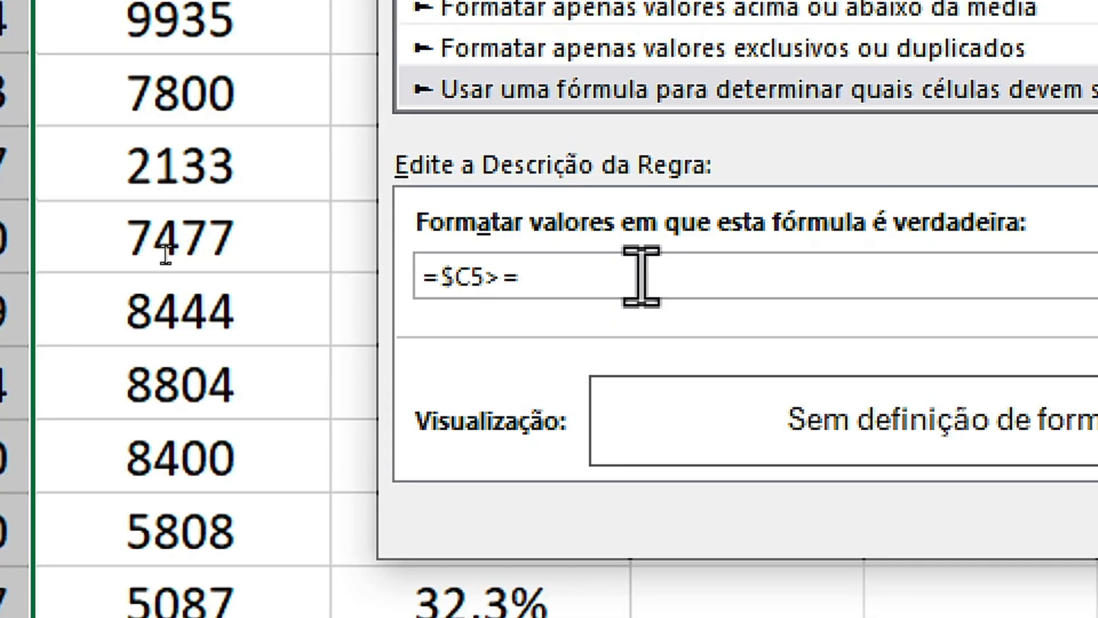
type("=40000")
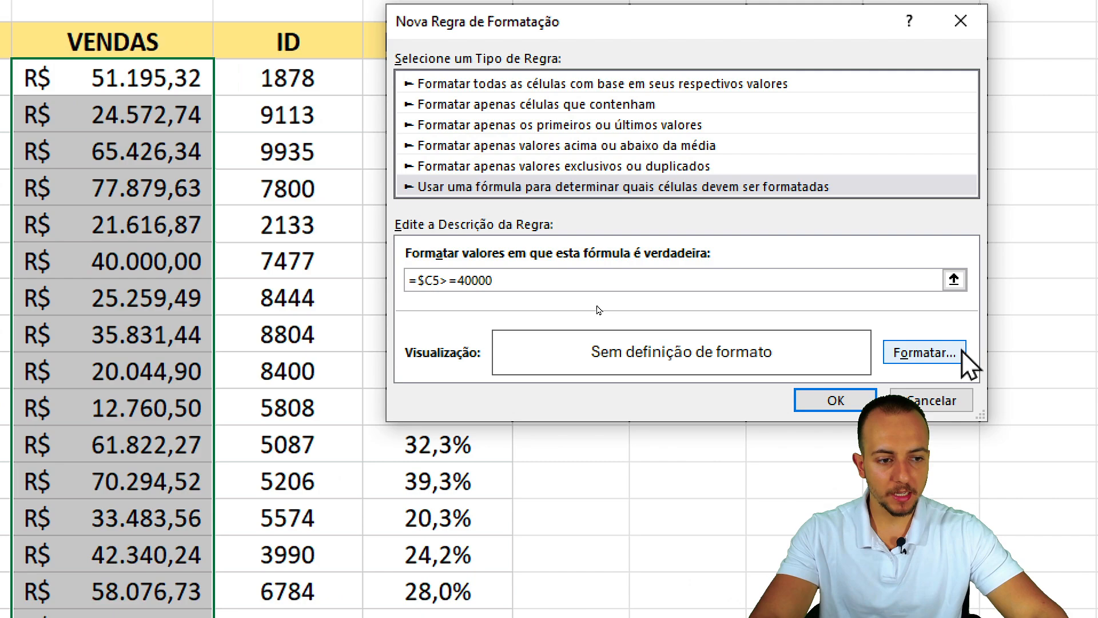
Give the formula rule a light green background fill and apply it to the VENDAS column.
left_click(901, 356)
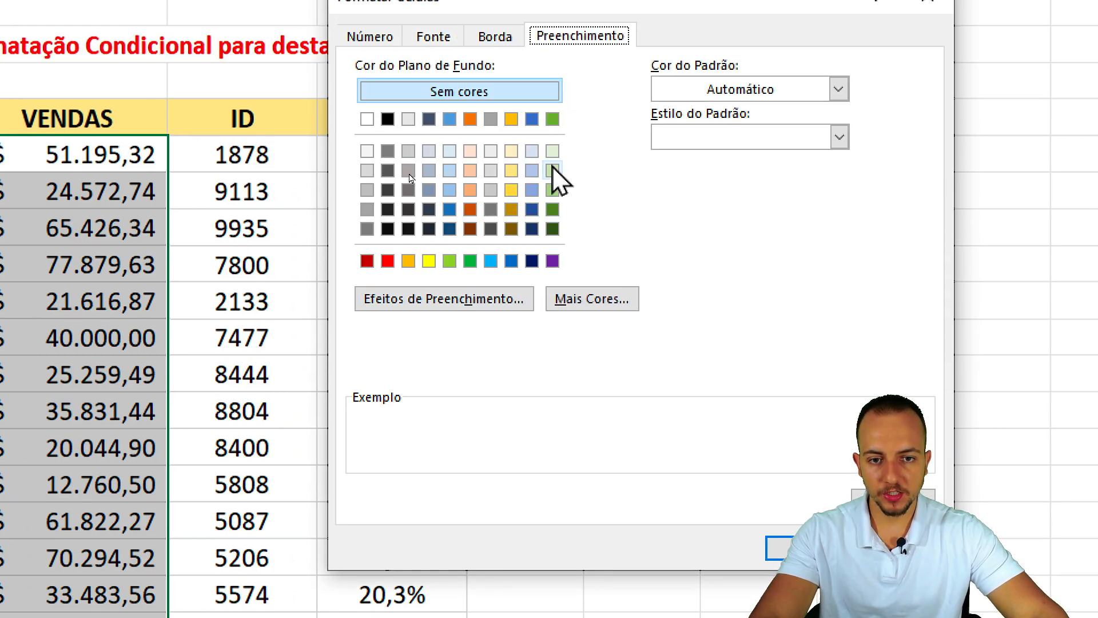
left_click(553, 94)
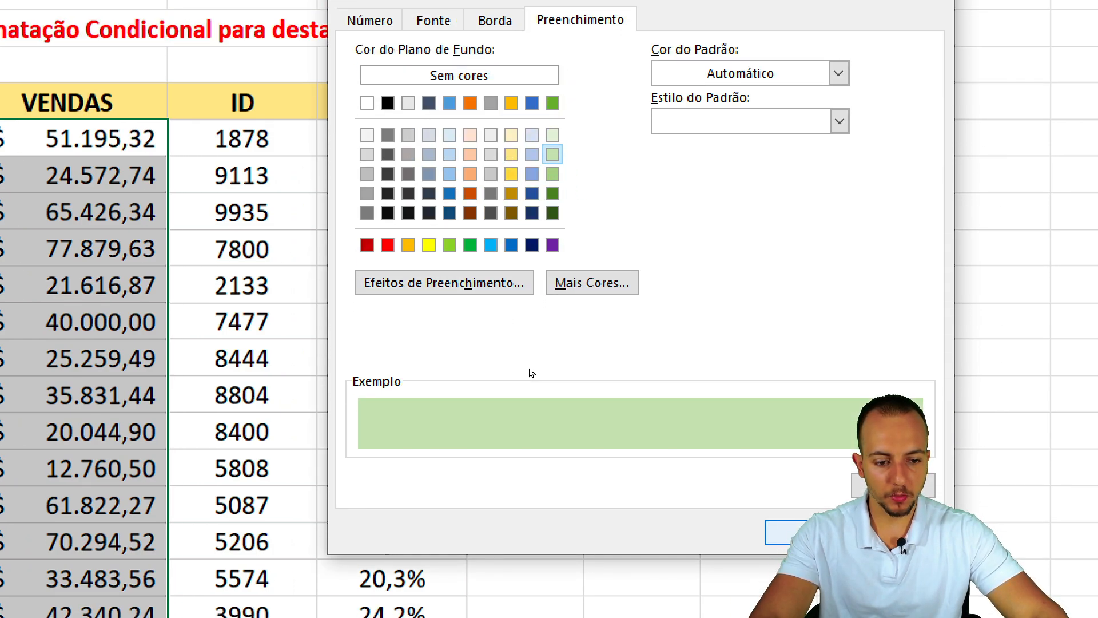
left_click(789, 548)
left_click(803, 466)
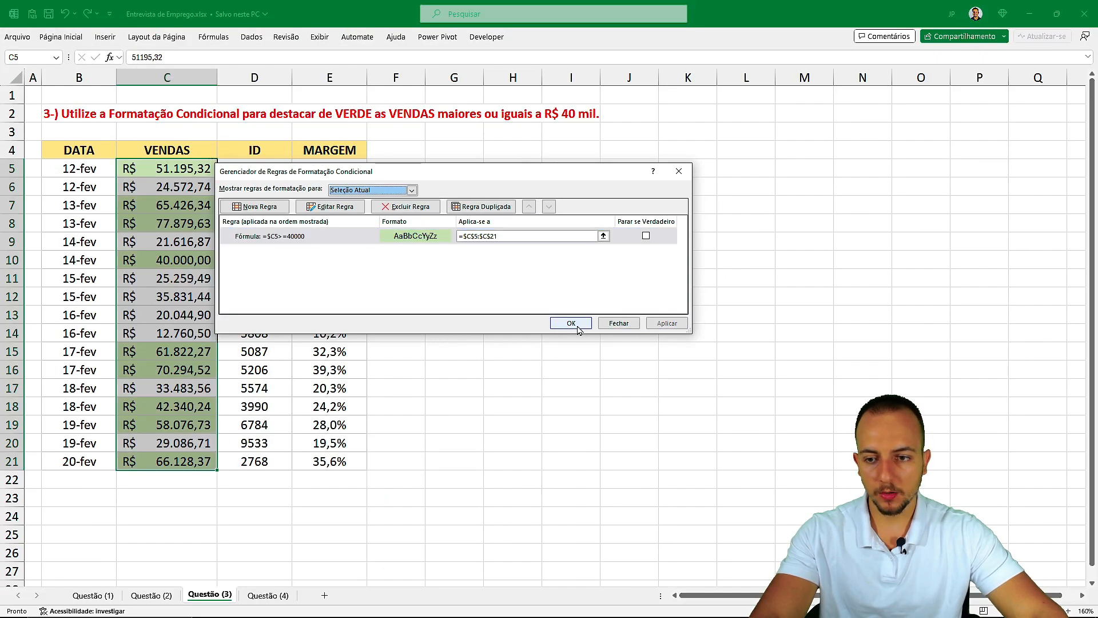
left_click(576, 323)
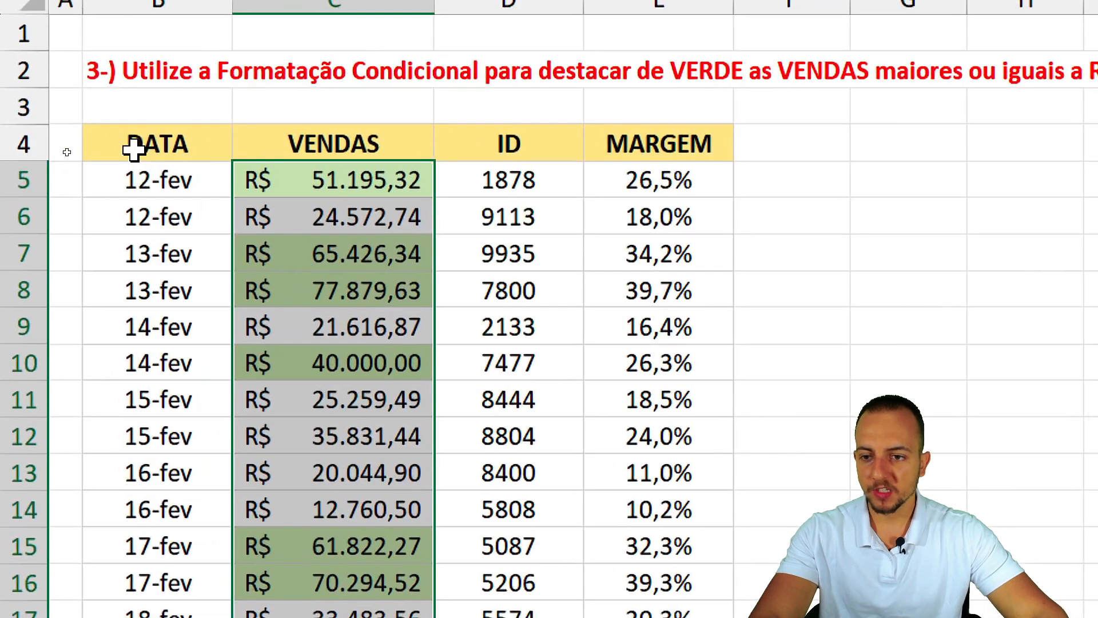
left_click(73, 154)
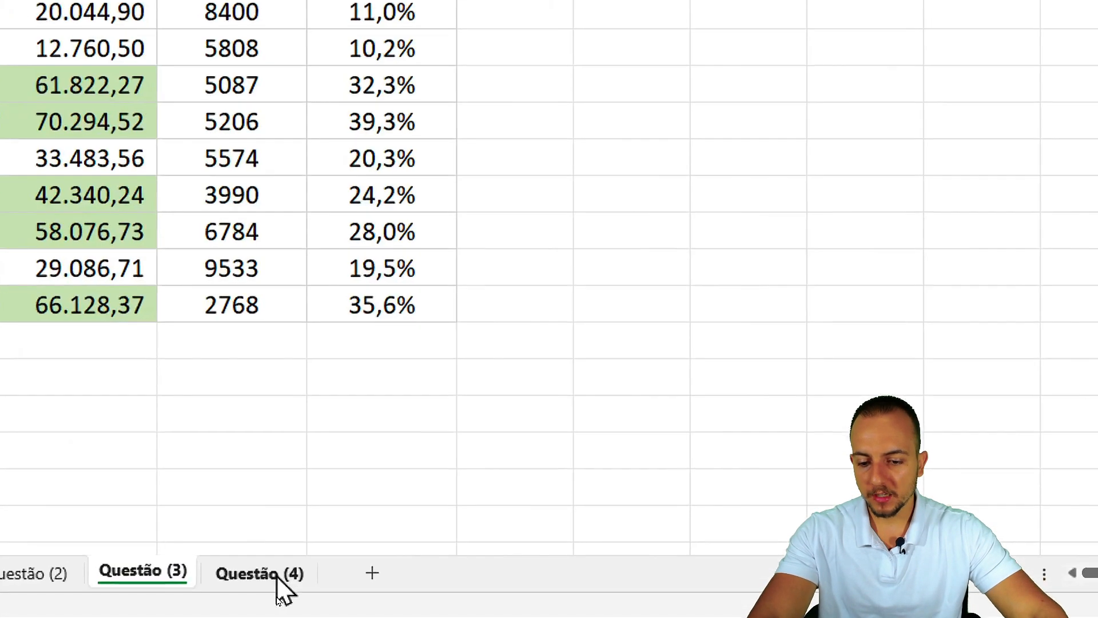
Open the Questão (4) sheet and examine the task text and the columns of the PLANILHA DE VENDAS table.
left_click(268, 596)
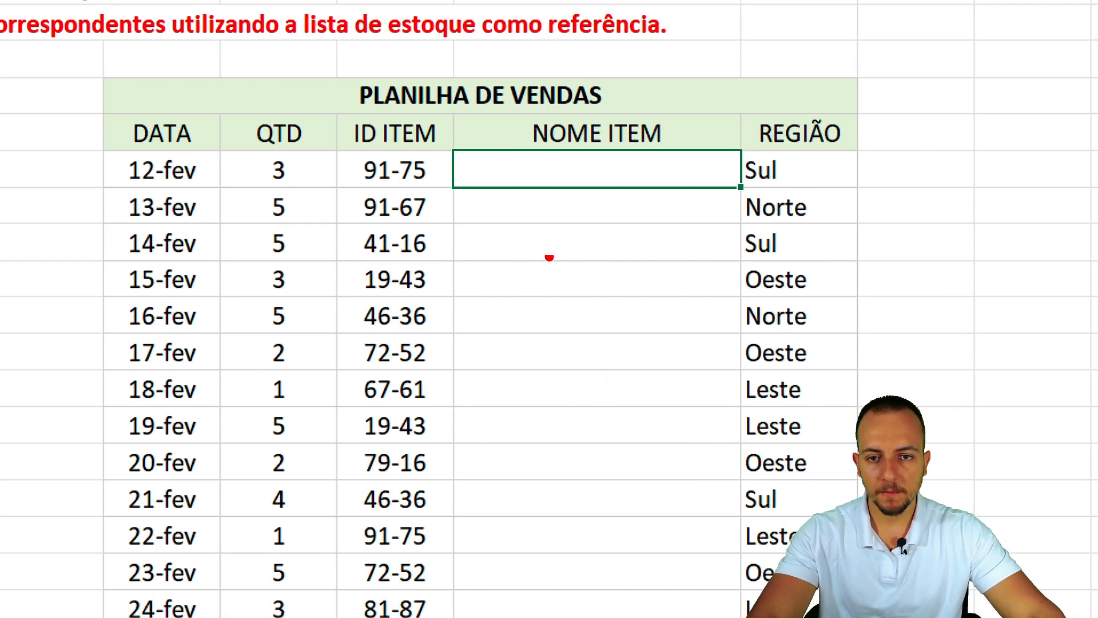
mouse_move(323, 56)
left_mouse_down()
mouse_move(575, 132)
mouse_move(653, 133)
left_mouse_up()
mouse_move(615, 167)
left_mouse_down()
mouse_move(633, 397)
mouse_move(612, 558)
left_mouse_up()
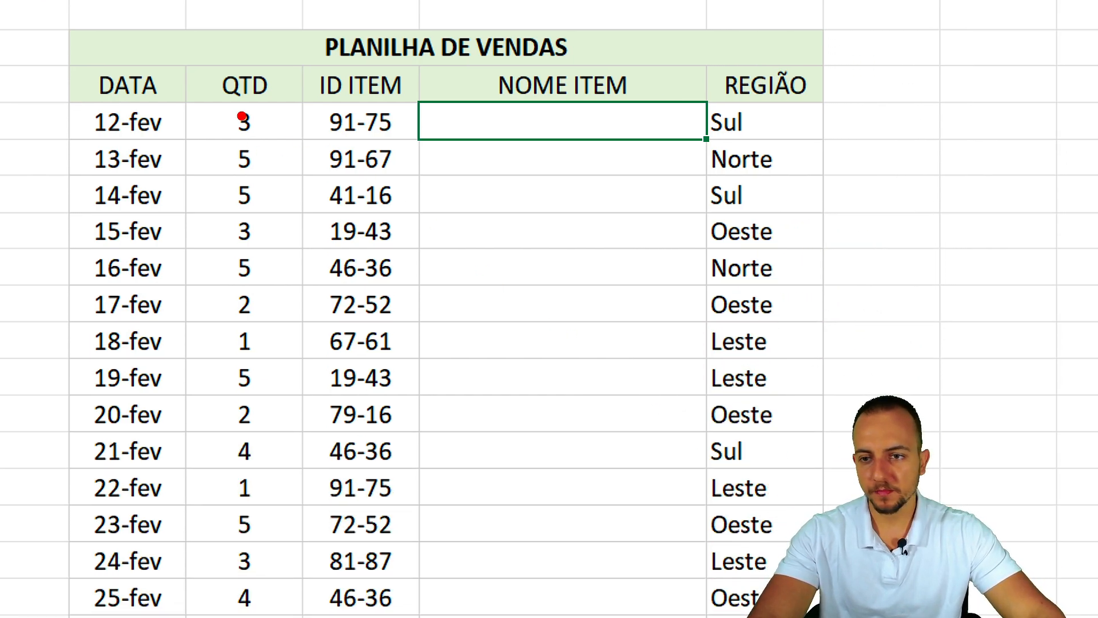
left_click_drag(81, 182, 190, 40)
left_click_drag(283, 50, 205, 237)
left_click_drag(326, 217, 396, 60)
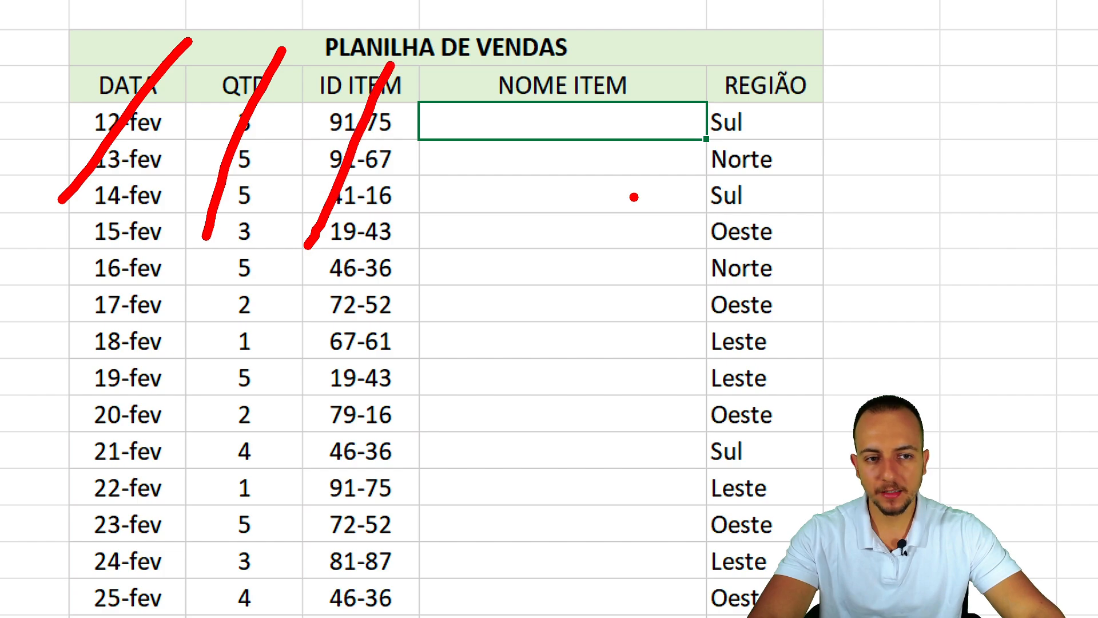
left_click_drag(692, 243, 862, 70)
mouse_move(295, 63)
left_mouse_down()
mouse_move(411, 297)
mouse_move(417, 357)
left_mouse_up()
left_click_drag(426, 386, 499, 434)
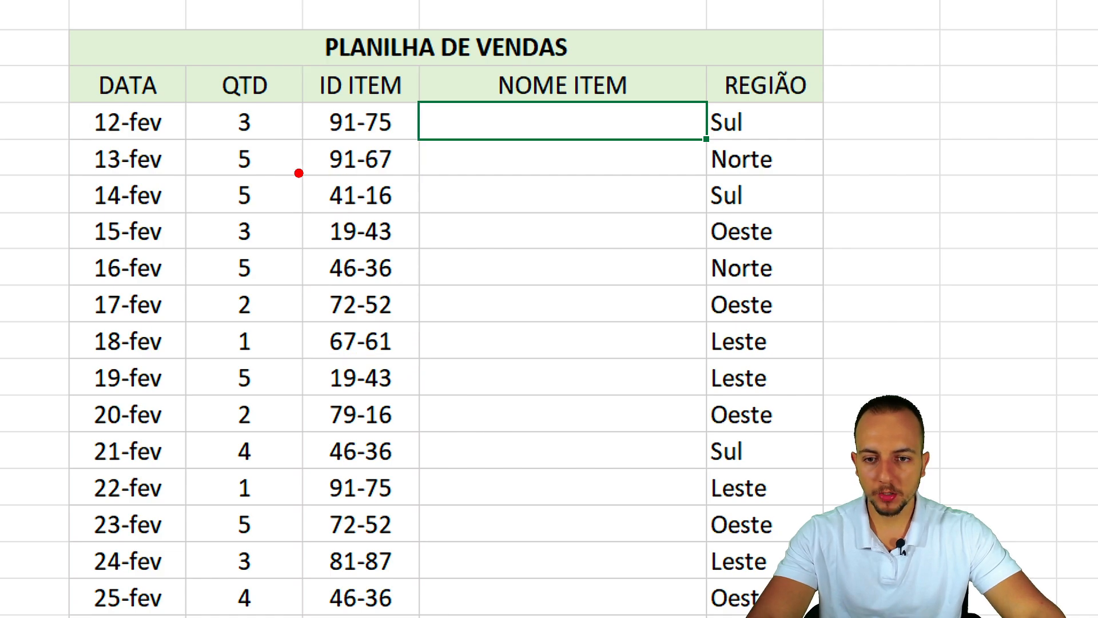
Trace item code 41-16 from the PLANILHA DE VENDAS to its product name in the LISTA DE ESTOQUE.
left_click_drag(298, 173, 423, 221)
left_click_drag(485, 297, 430, 241)
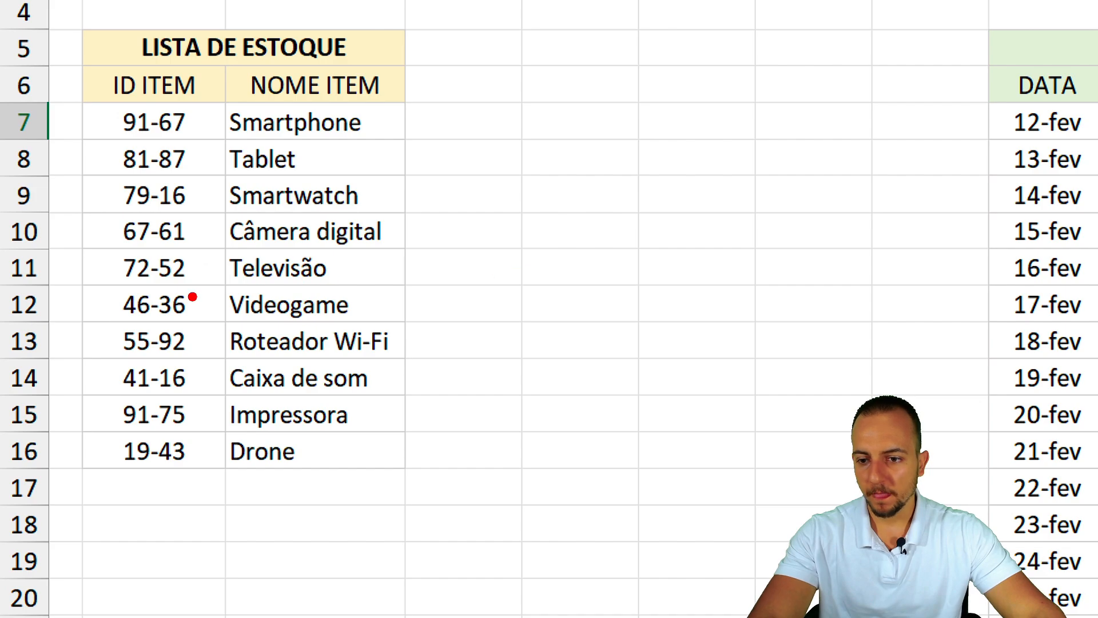
mouse_move(95, 352)
left_mouse_down()
mouse_move(203, 405)
mouse_move(300, 405)
left_mouse_up()
left_click_drag(215, 395, 393, 394)
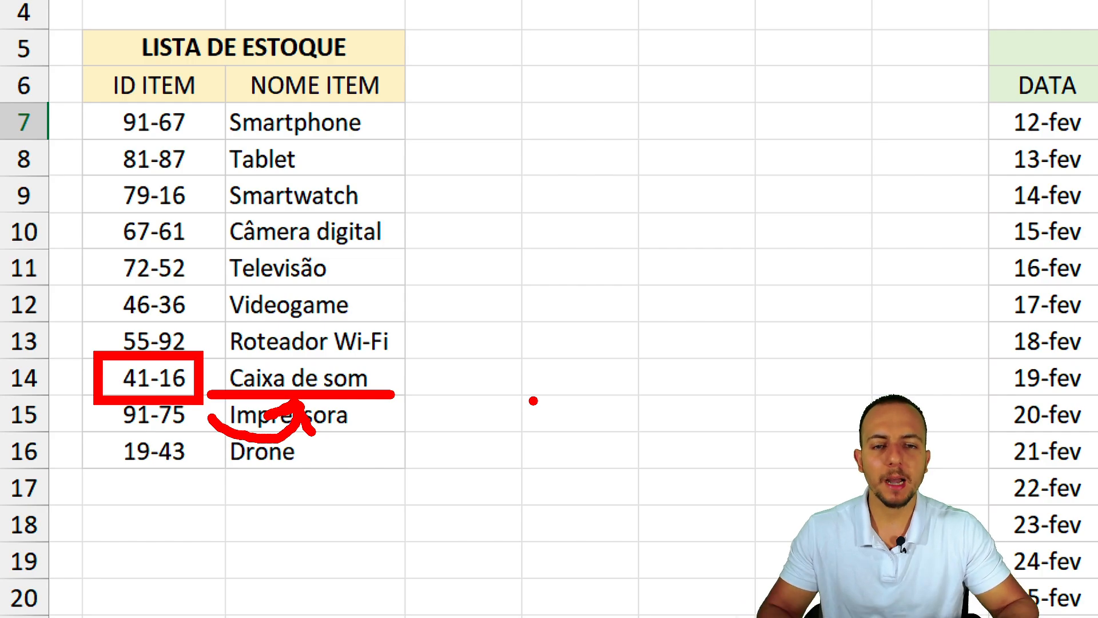
key("Escape")
key("ctrl+4")
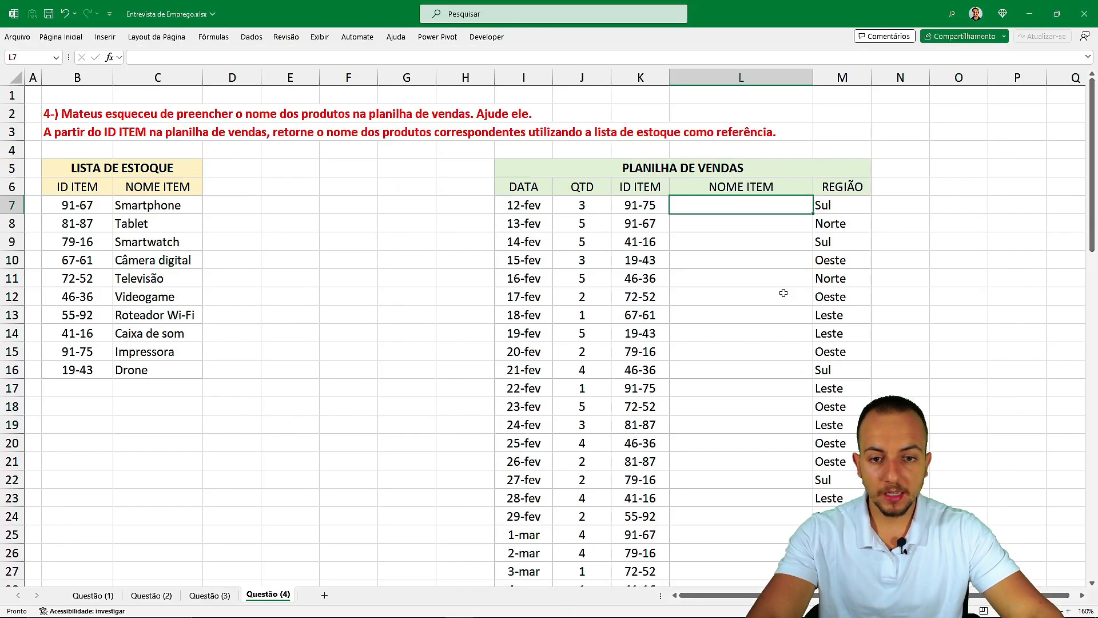
Examine how far down the NOME ITEM column of the PLANILHA DE VENDAS needs filling in.
scroll(777, 294, "down", 6)
scroll(777, 294, "down", 10)
scroll(790, 289, "up", 14)
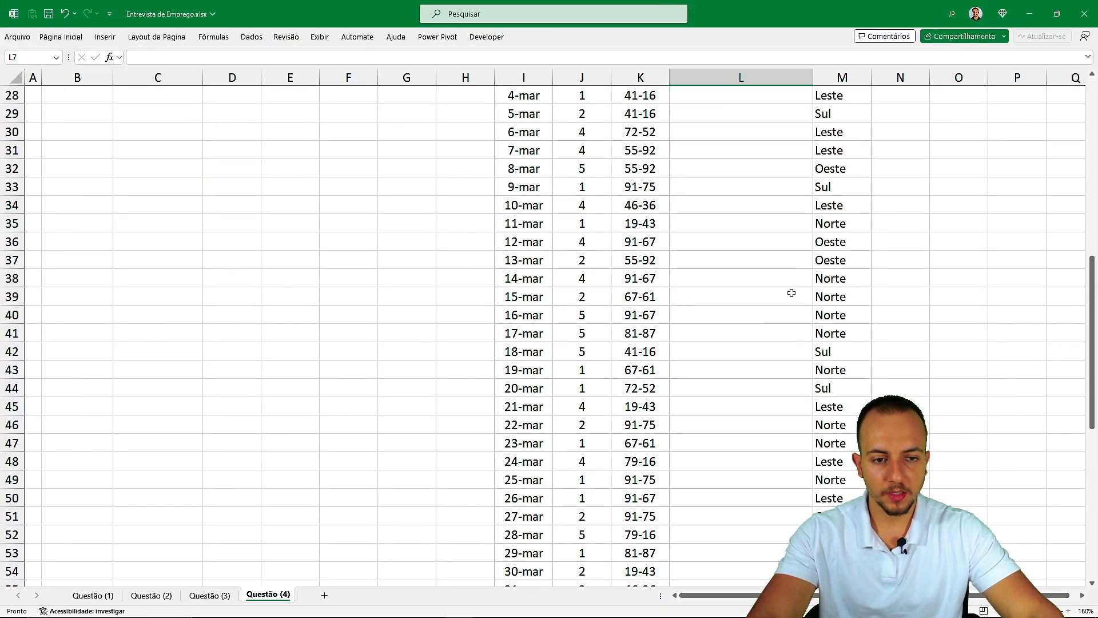
scroll(790, 289, "up", 2)
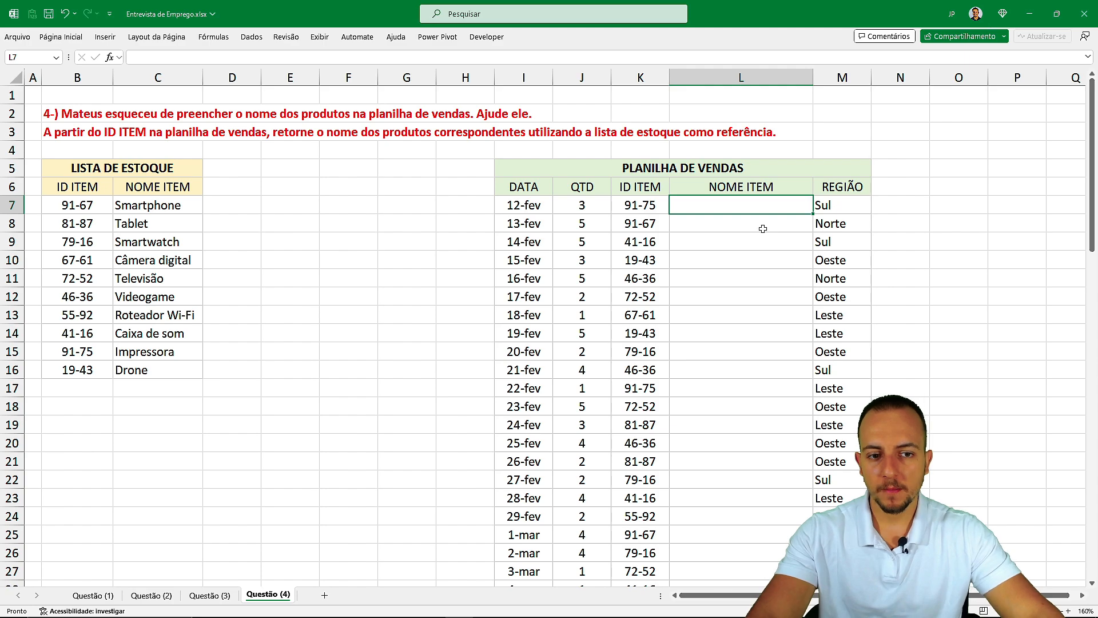
key("ctrl+4")
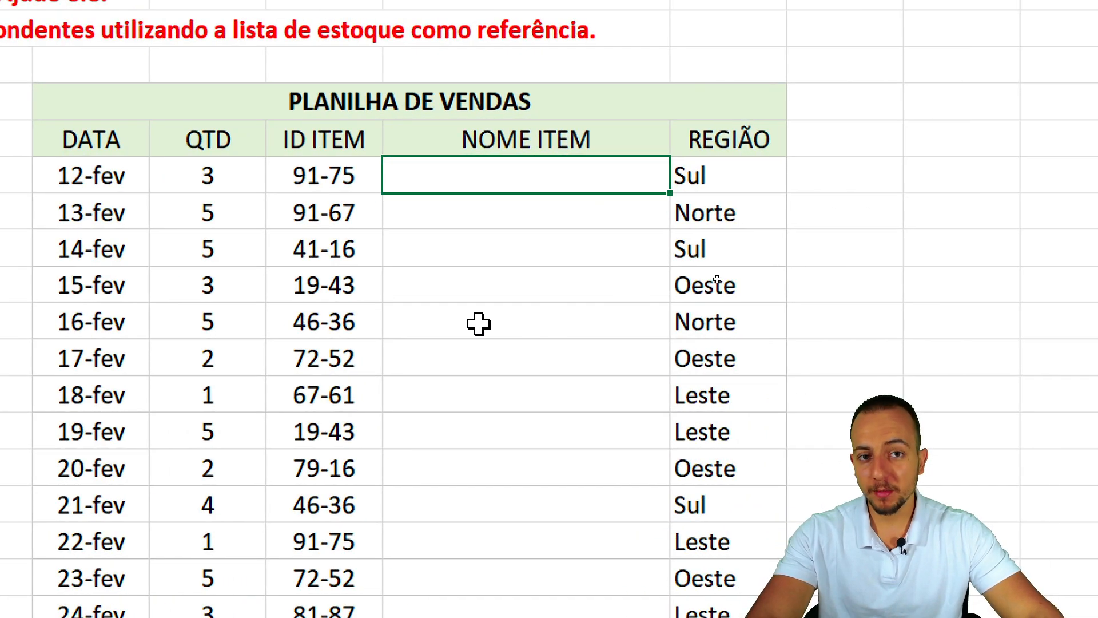
Start a PROCV formula in the first NOME ITEM cell, using the ID ITEM in K7 as the lookup value.
left_click_drag(258, 110, 380, 303)
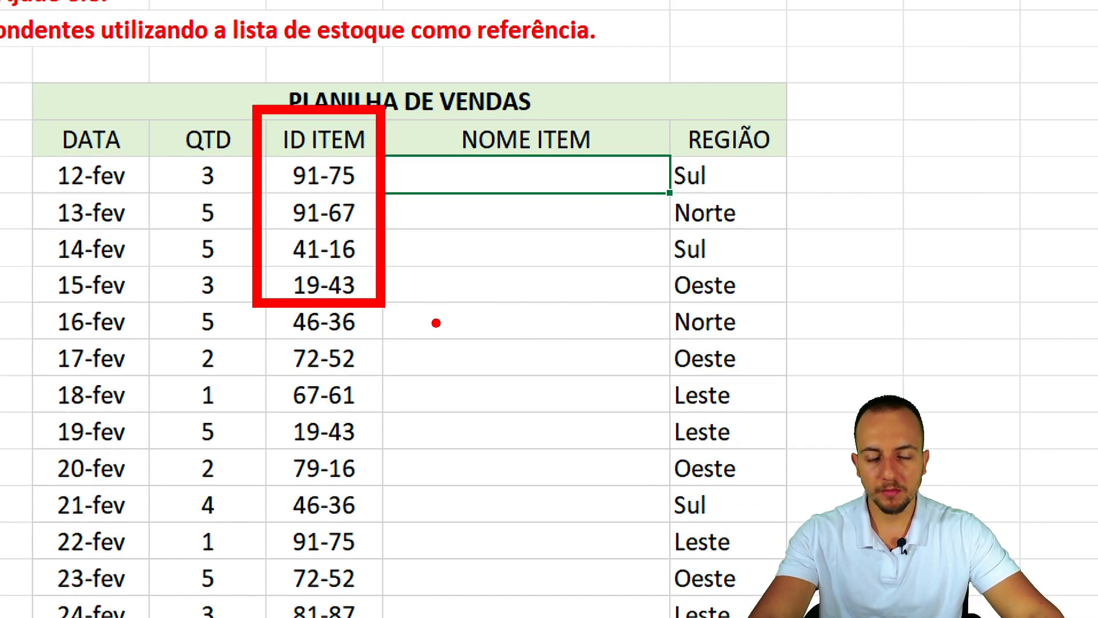
key("Escape")
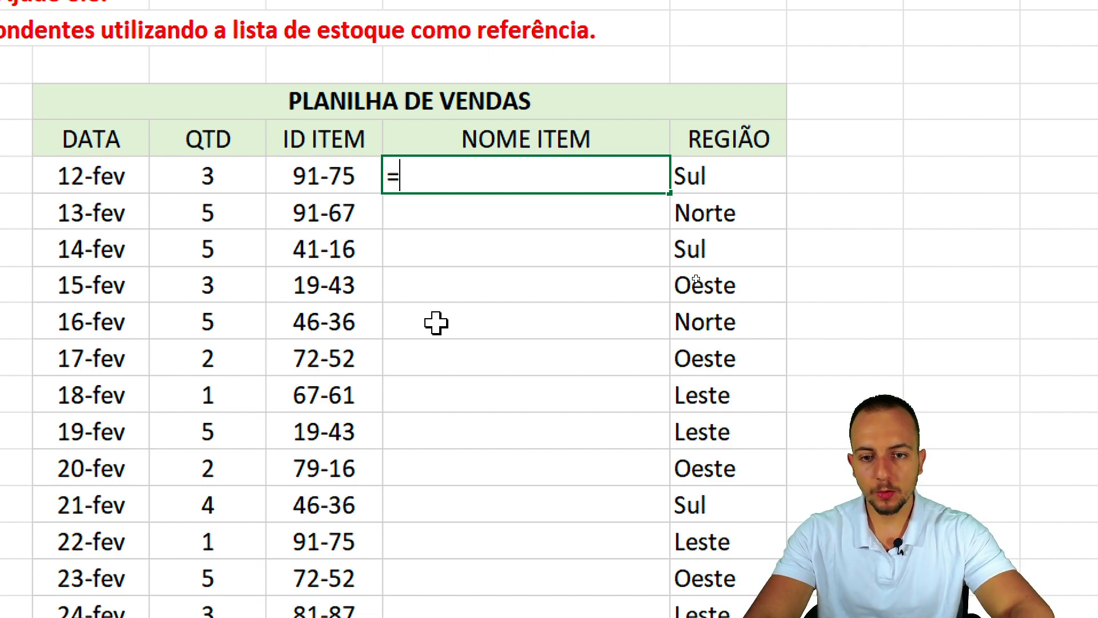
type("PROCV")
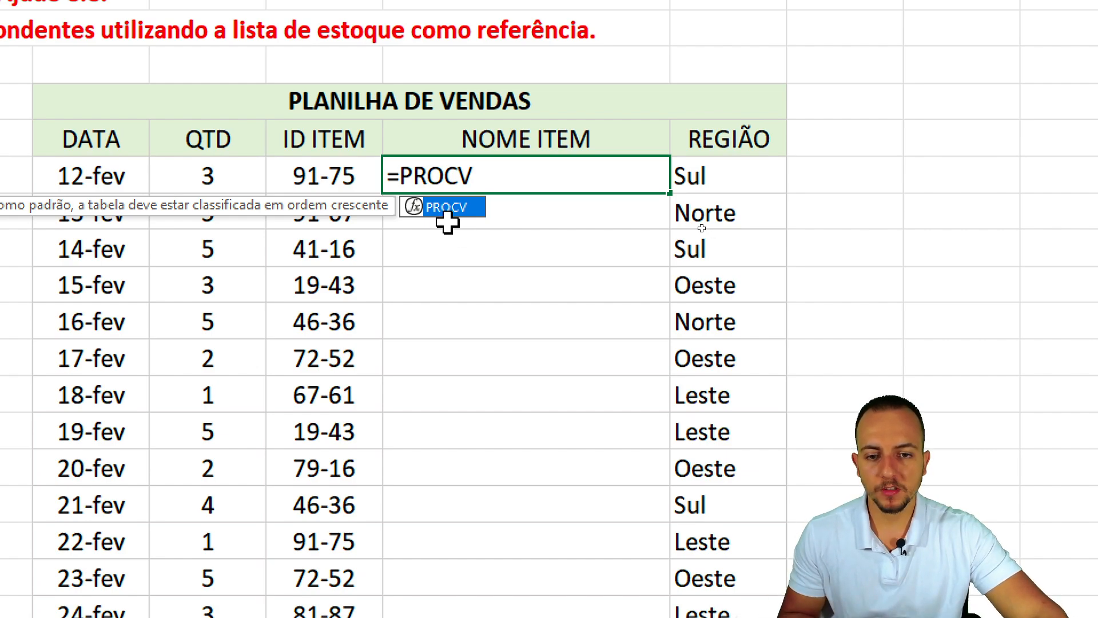
type("(")
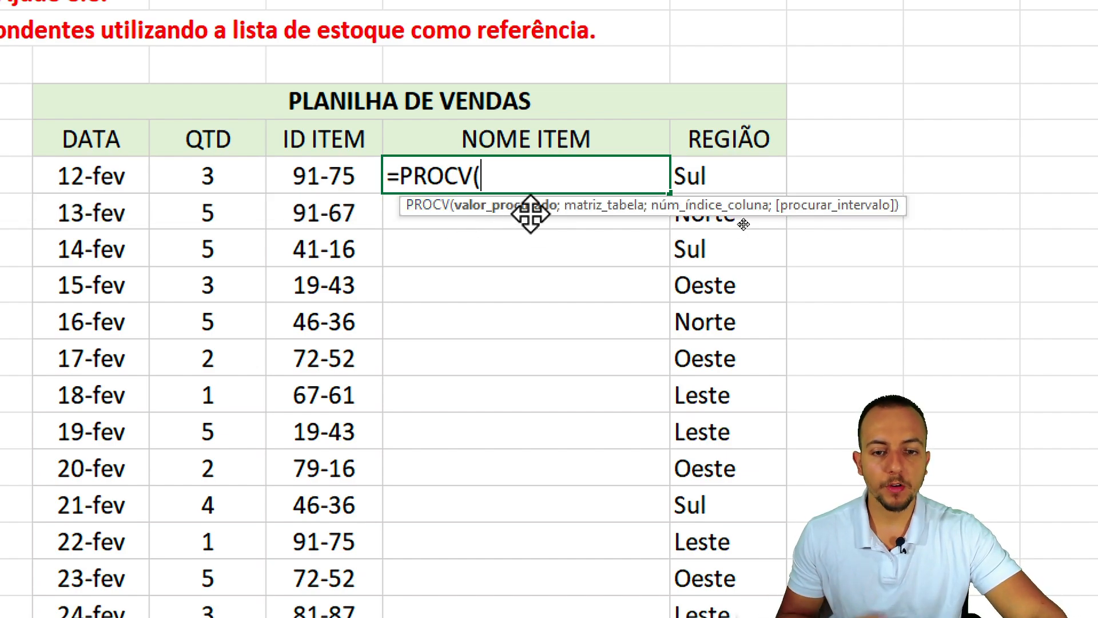
left_click(343, 178)
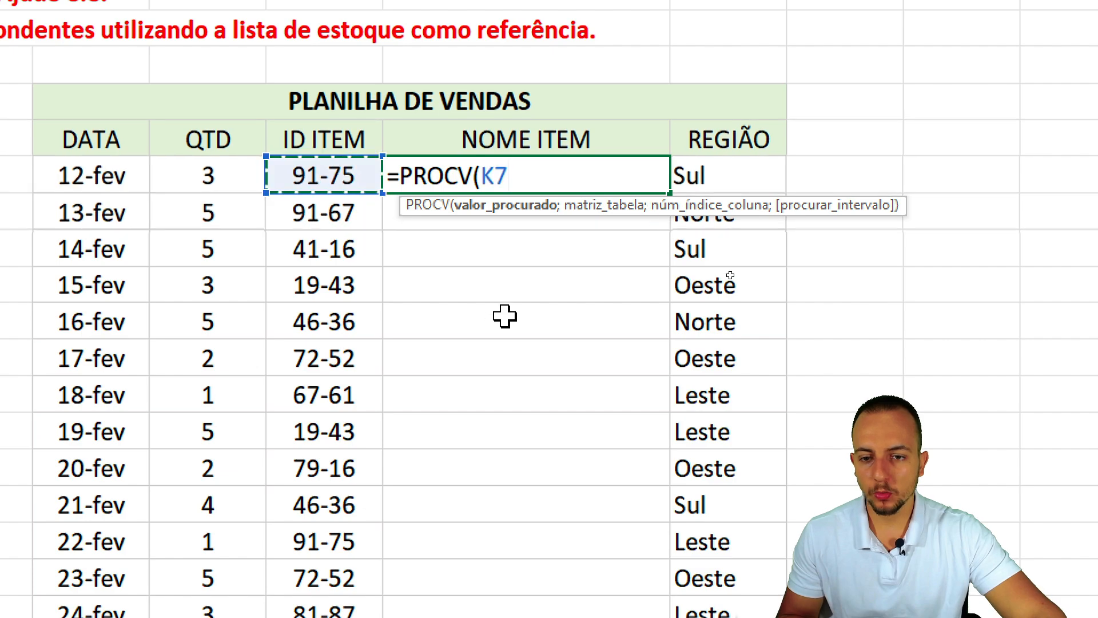
left_click(350, 220)
left_click(338, 179)
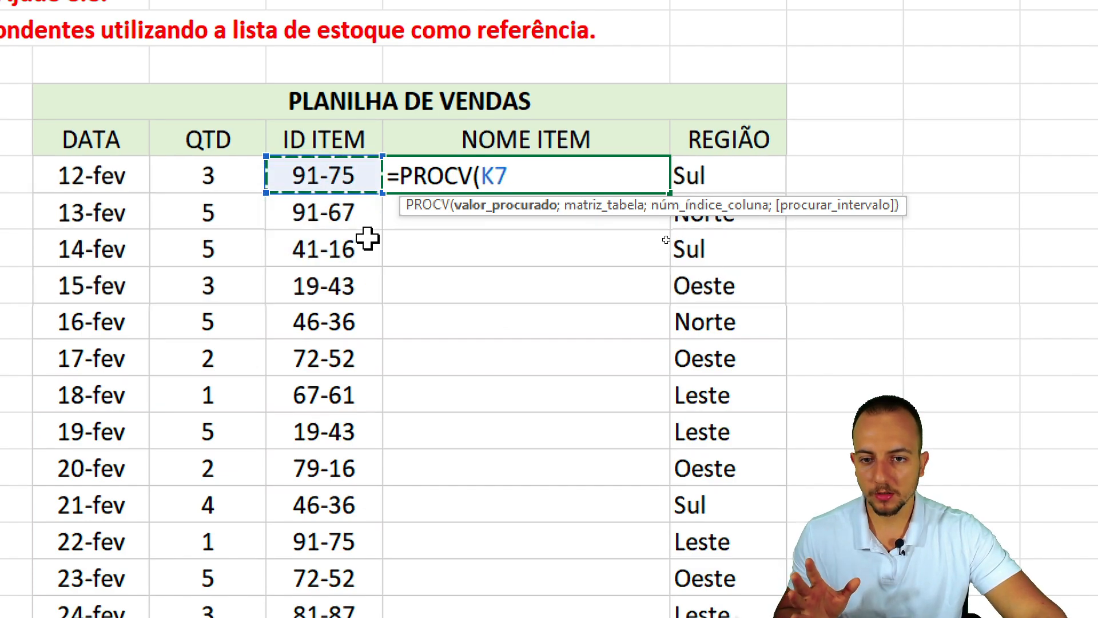
Set the formula's table array to the LISTA DE ESTOQUE data in B7:C16 and its column index to 2.
type(";")
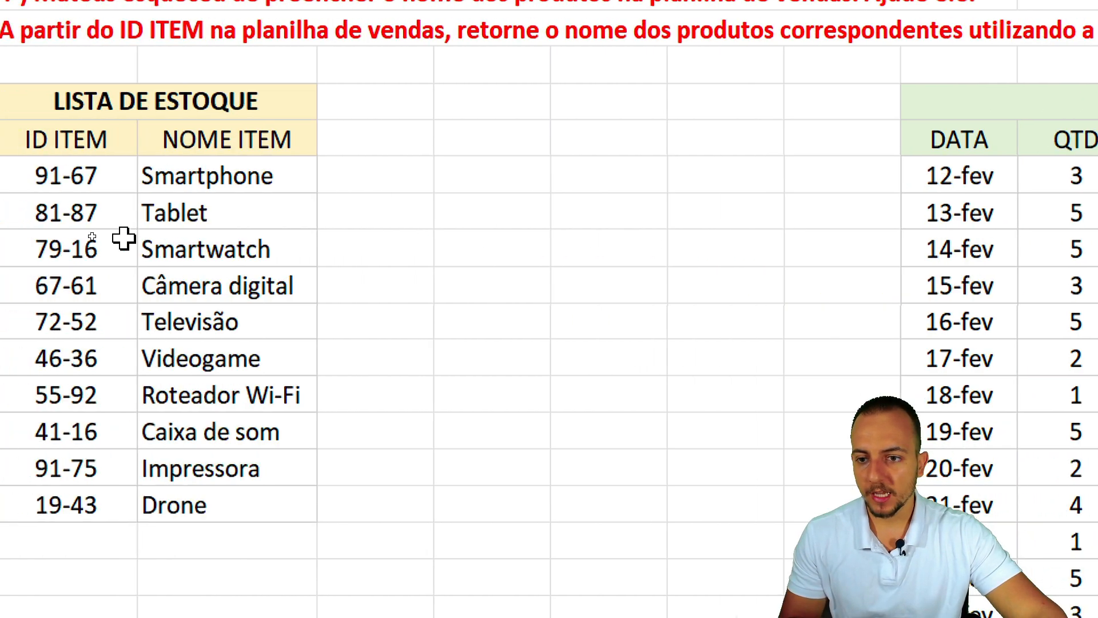
left_click_drag(191, 171, 260, 499)
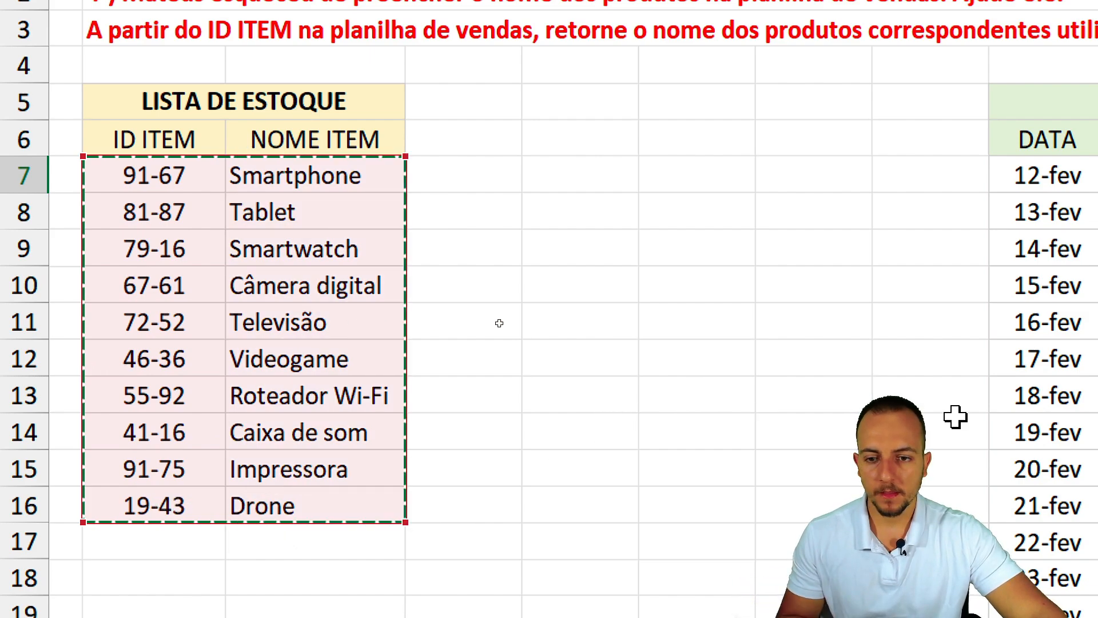
type(";")
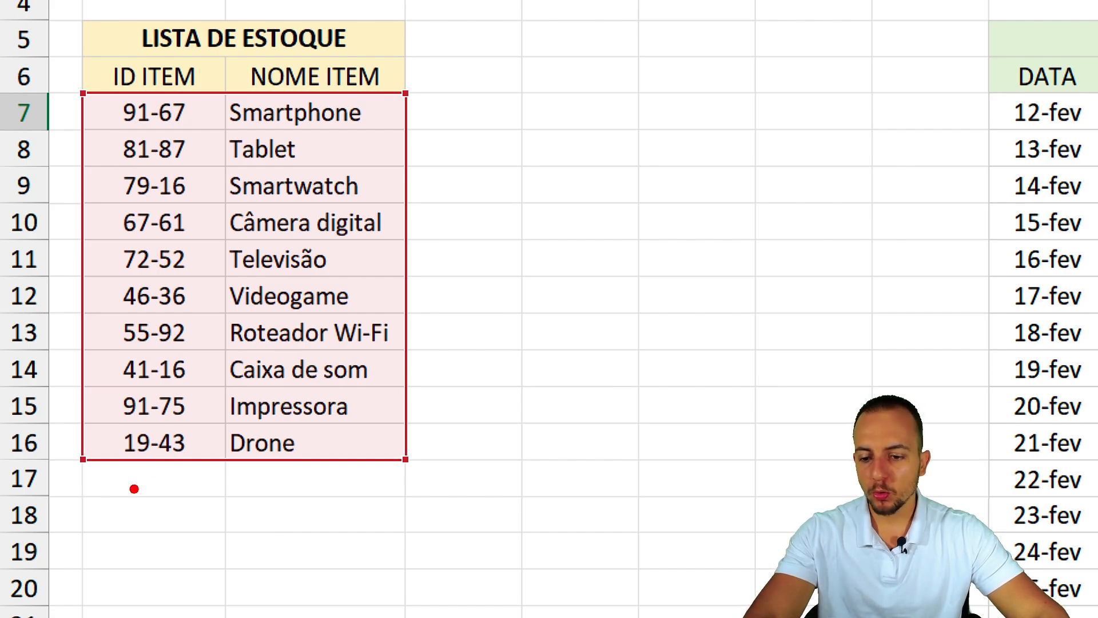
left_click_drag(130, 475, 111, 540)
left_click_drag(283, 478, 340, 522)
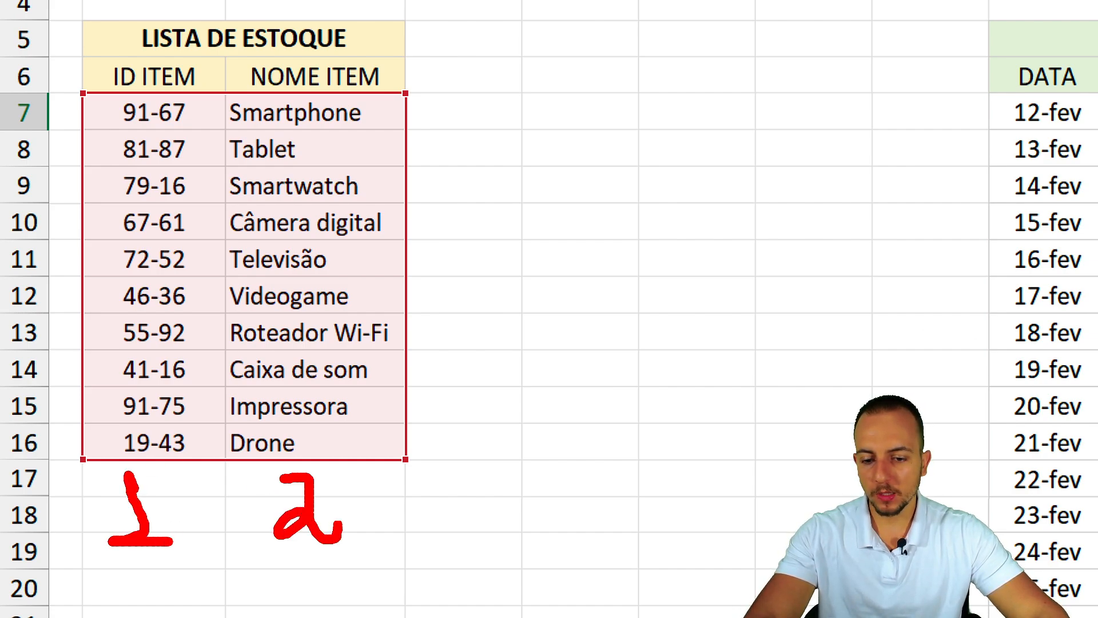
mouse_move(230, 96)
left_mouse_down()
mouse_move(337, 320)
mouse_move(402, 569)
left_mouse_up()
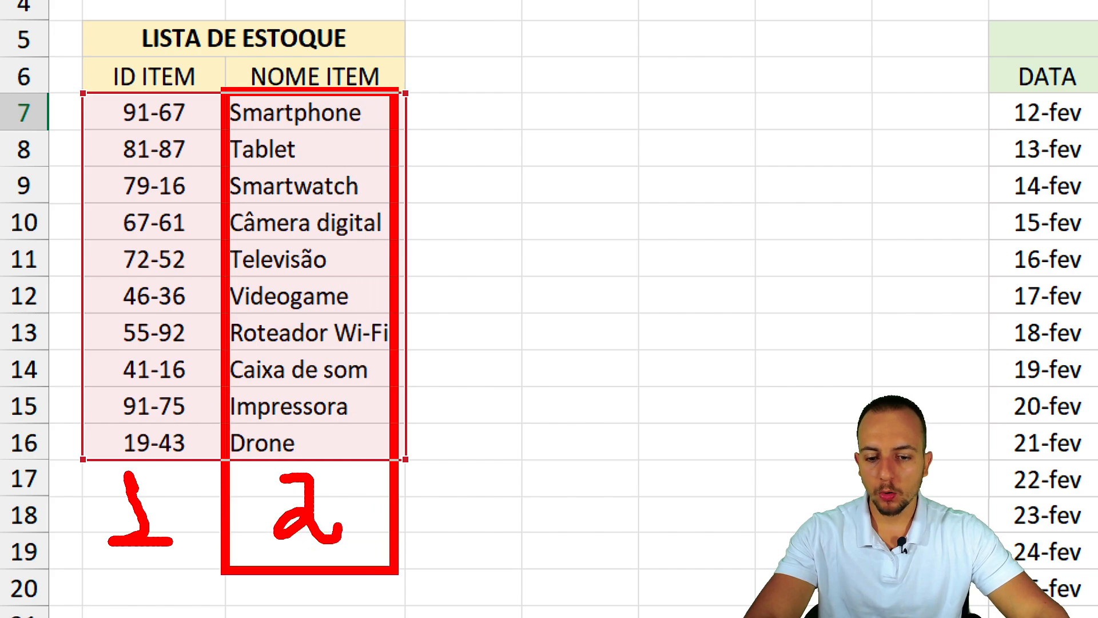
left_click_drag(503, 470, 428, 522)
left_click_drag(495, 425, 443, 468)
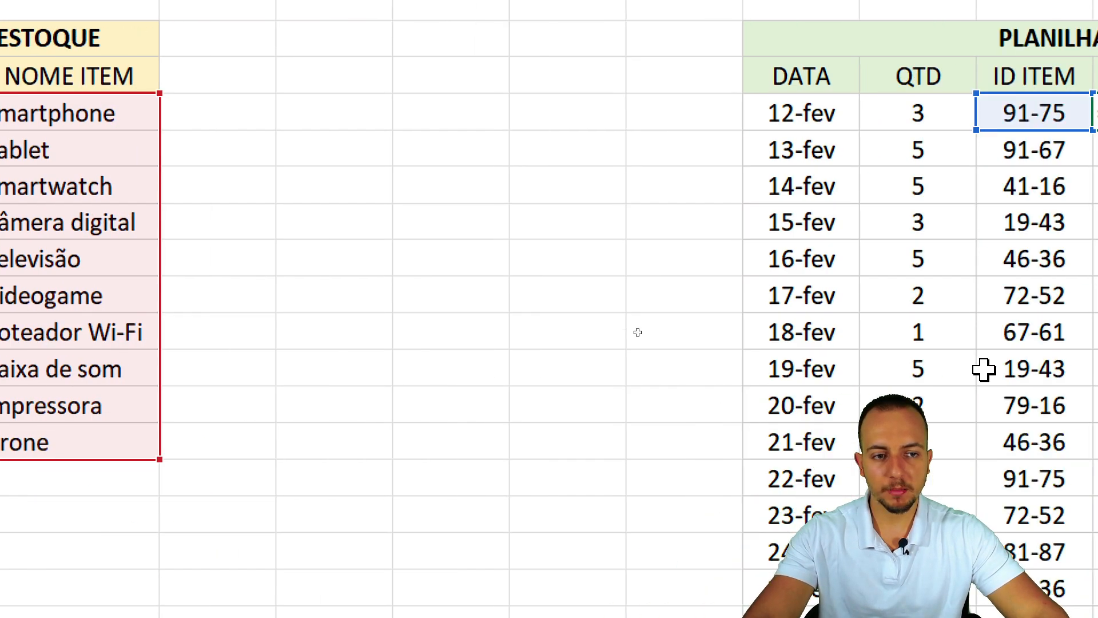
type("2")
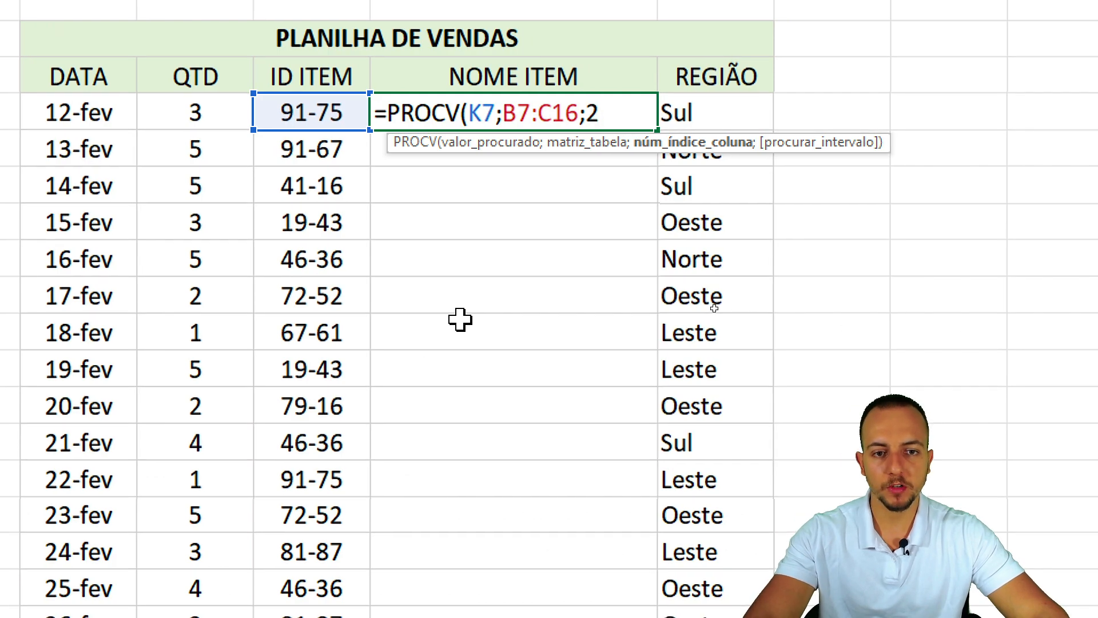
Set the match type to FALSO for an exact match and complete the PROCV formula.
type(";")
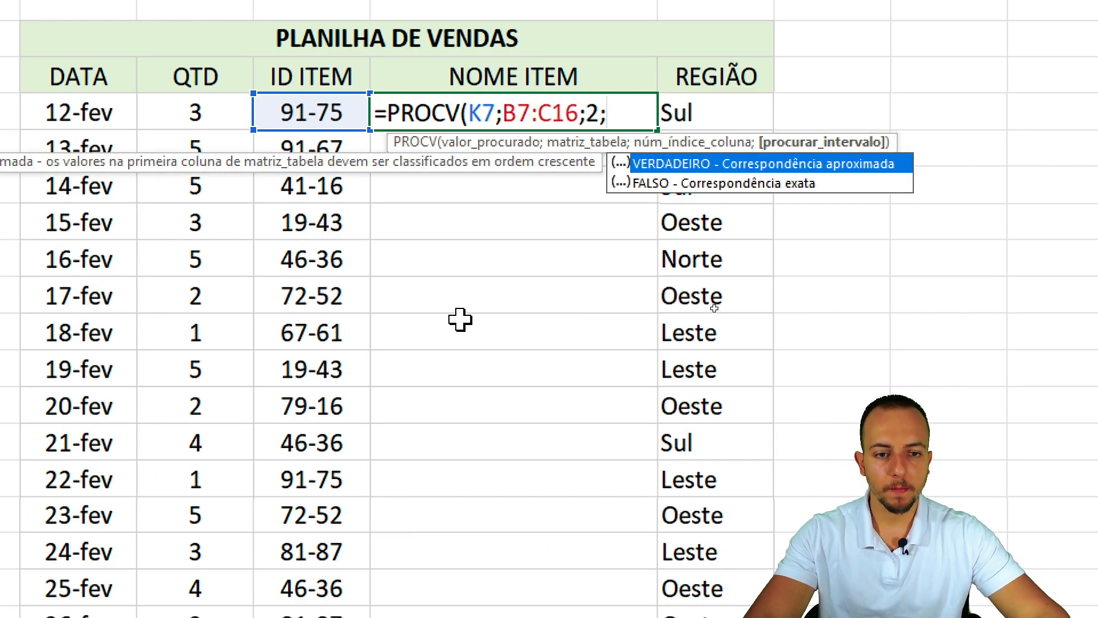
left_click(732, 184)
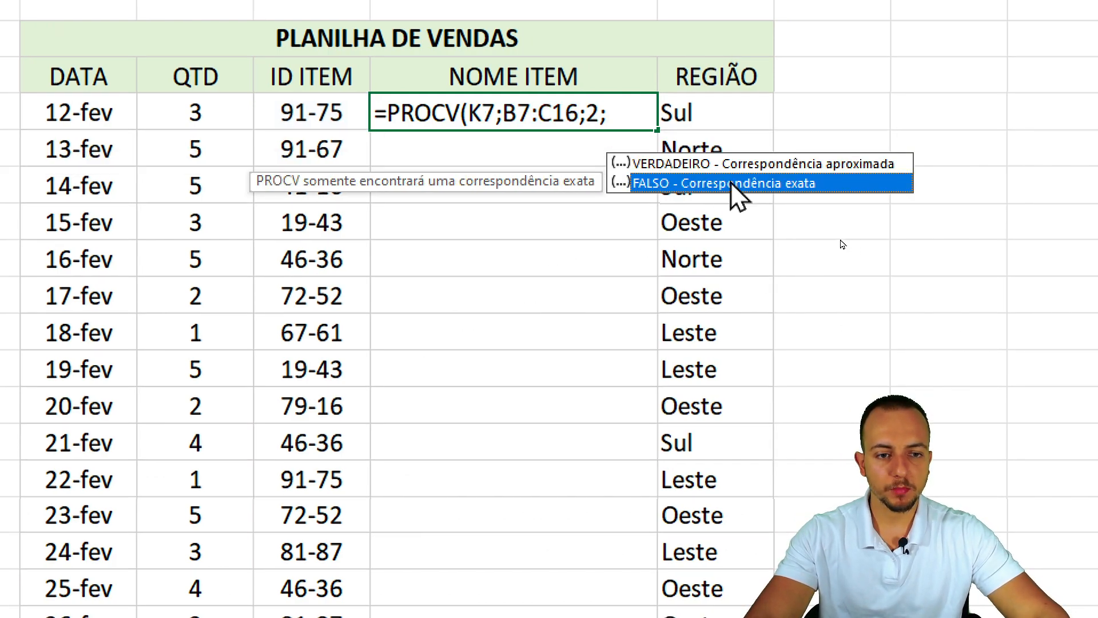
double_click(687, 180)
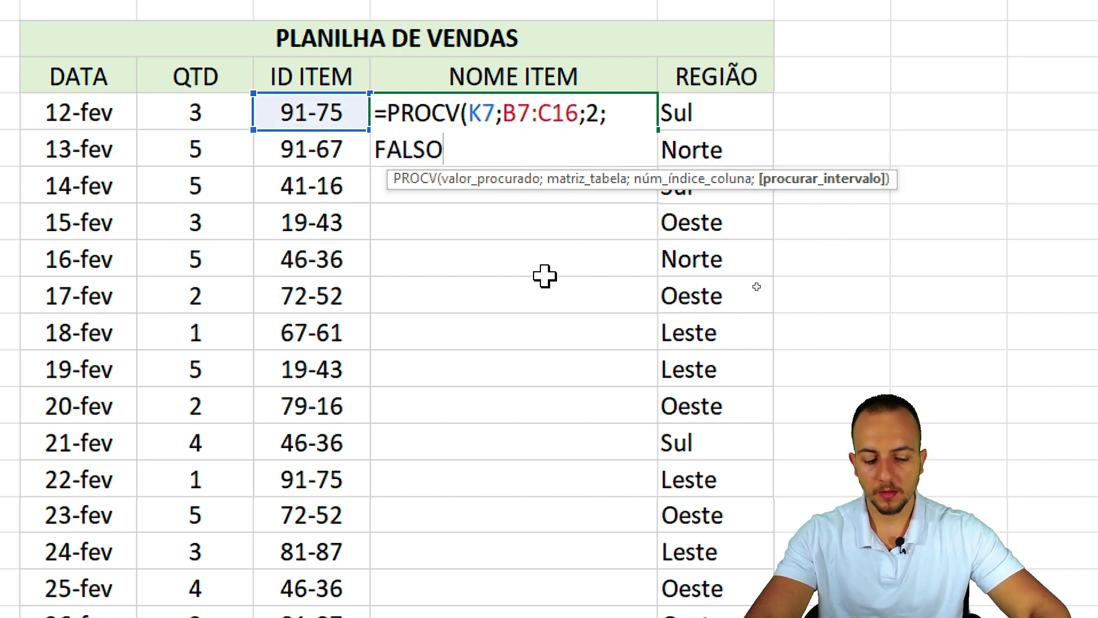
type(")")
key("Return")
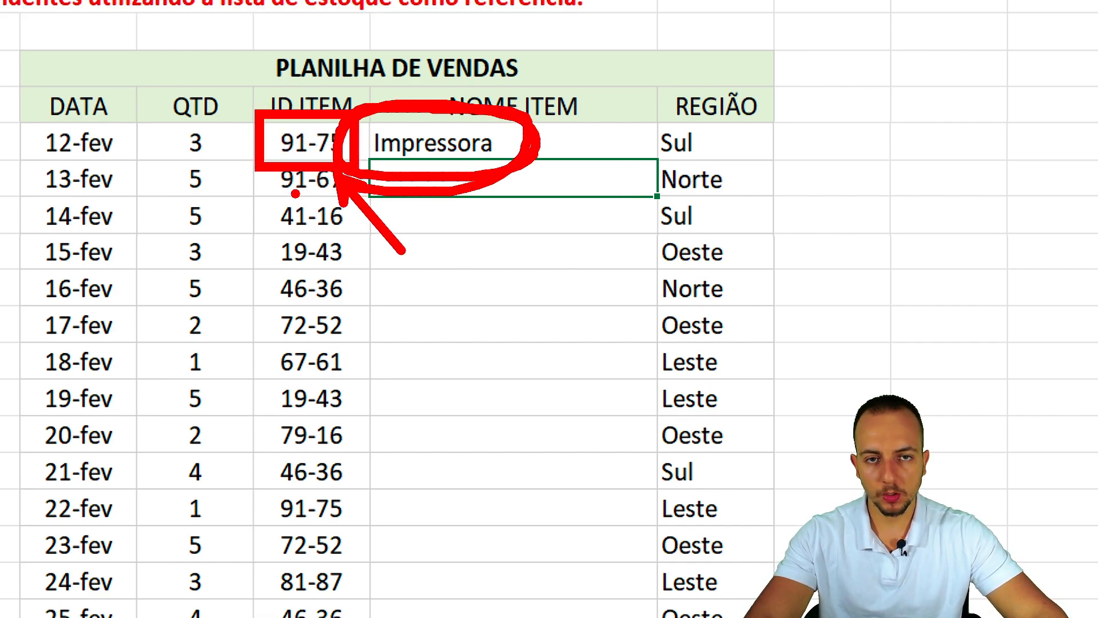
Fill the PROCV formula from L7 down the NOME ITEM column to the last sales row, row 76.
left_click(561, 143)
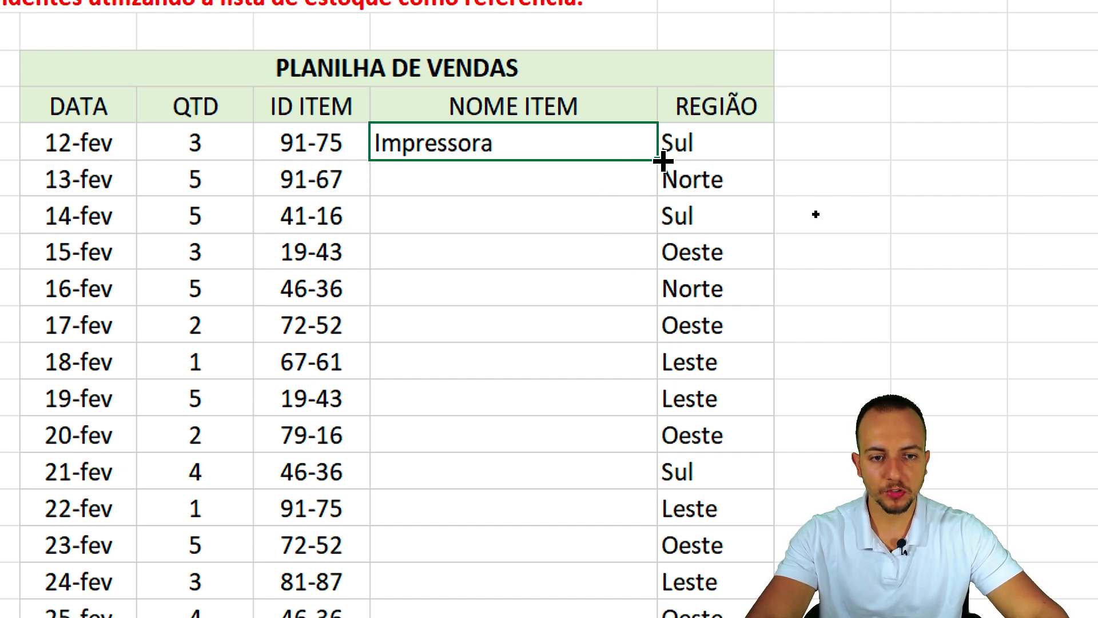
left_click_drag(664, 162, 806, 563)
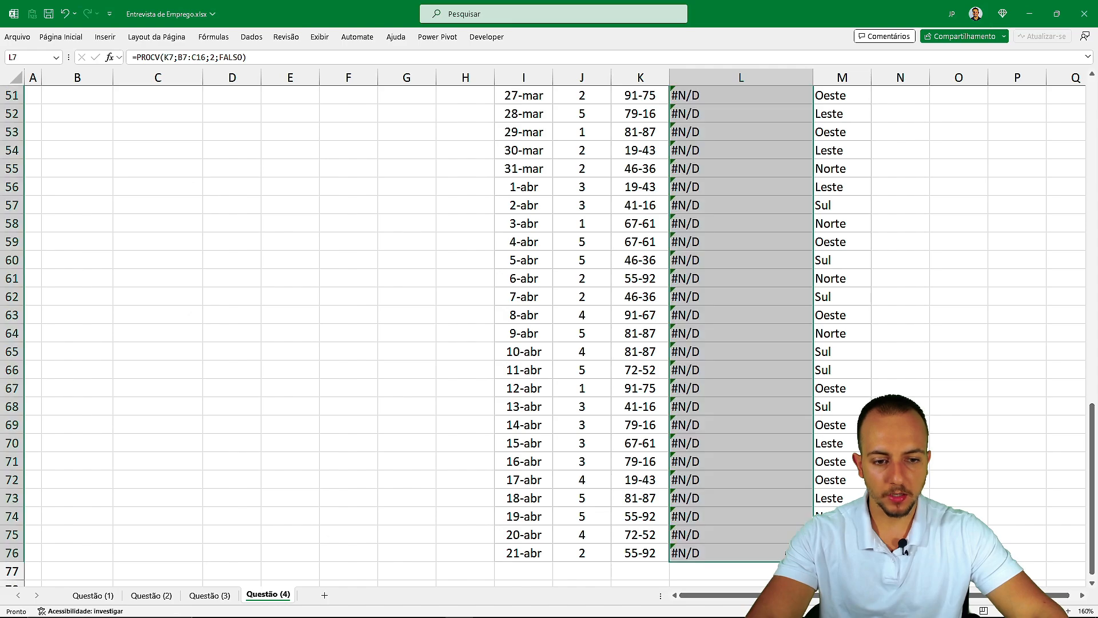
left_click(772, 463)
scroll(780, 329, "up", 15)
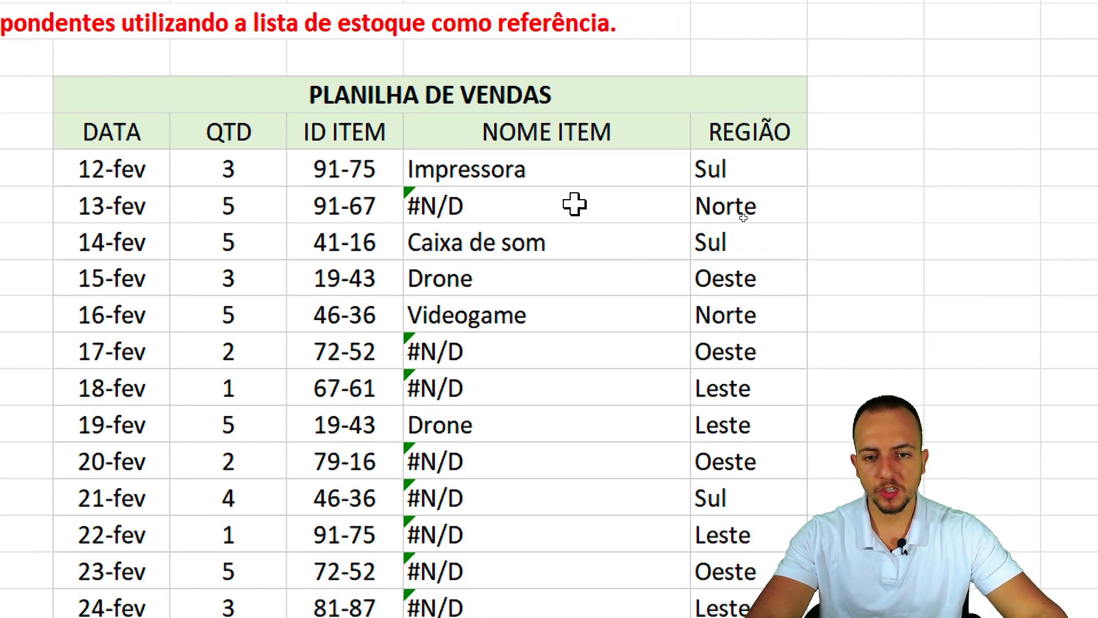
Examine the filled PROCV formulas row by row, from 12-fev to 26-fev, comparing their lookup and table references.
left_click(544, 200)
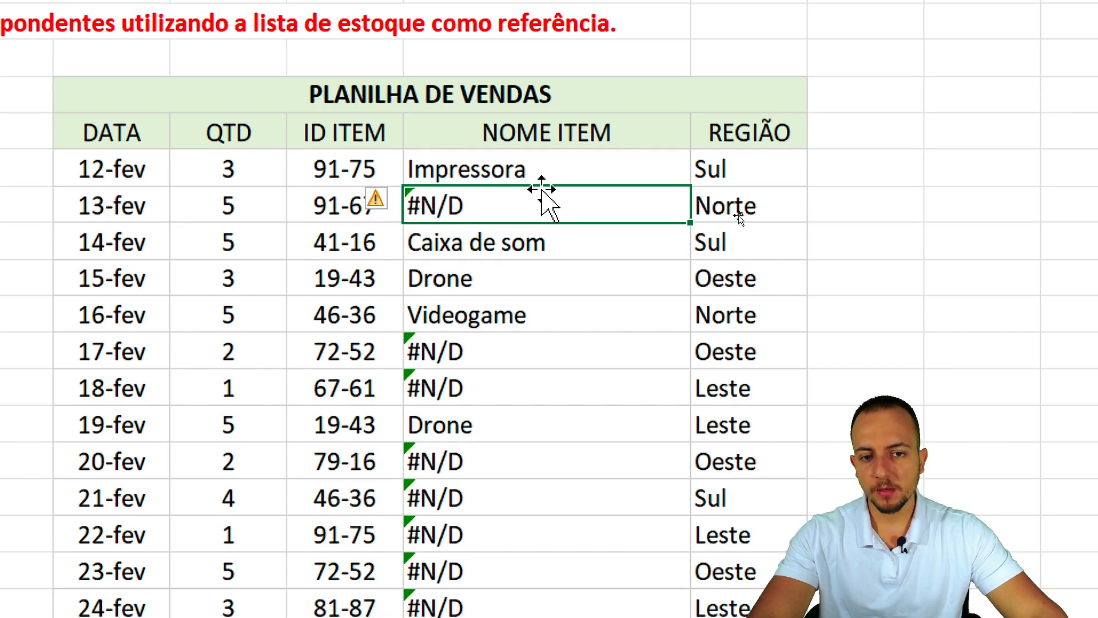
key("Up")
key("F2")
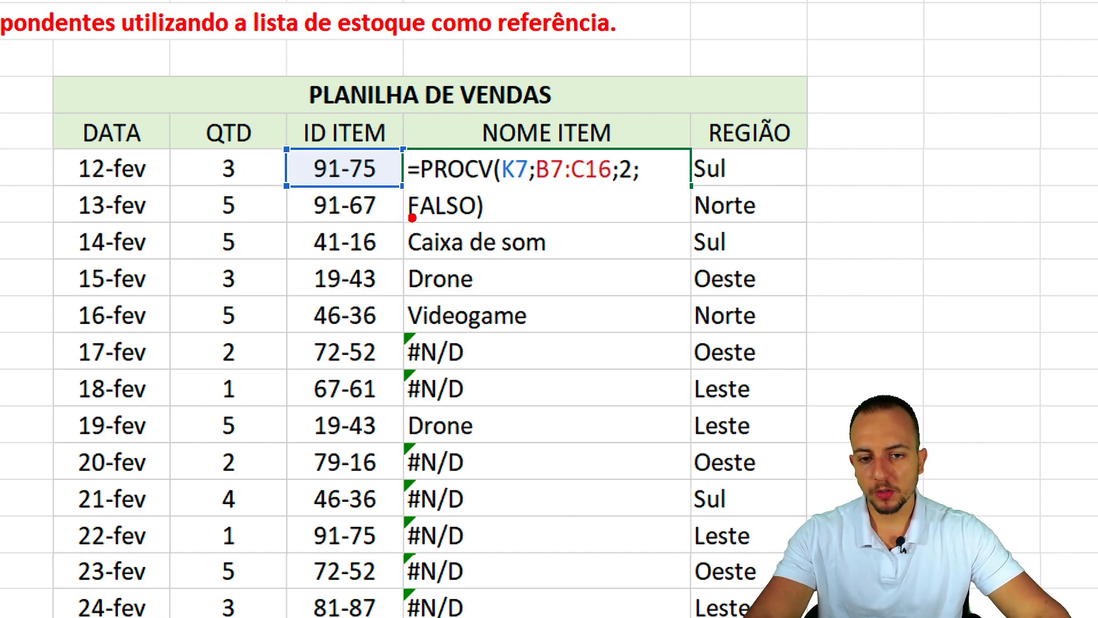
key("Return")
key("F2")
key("Return")
key("F2")
key("ctrl+Return")
left_click(688, 311)
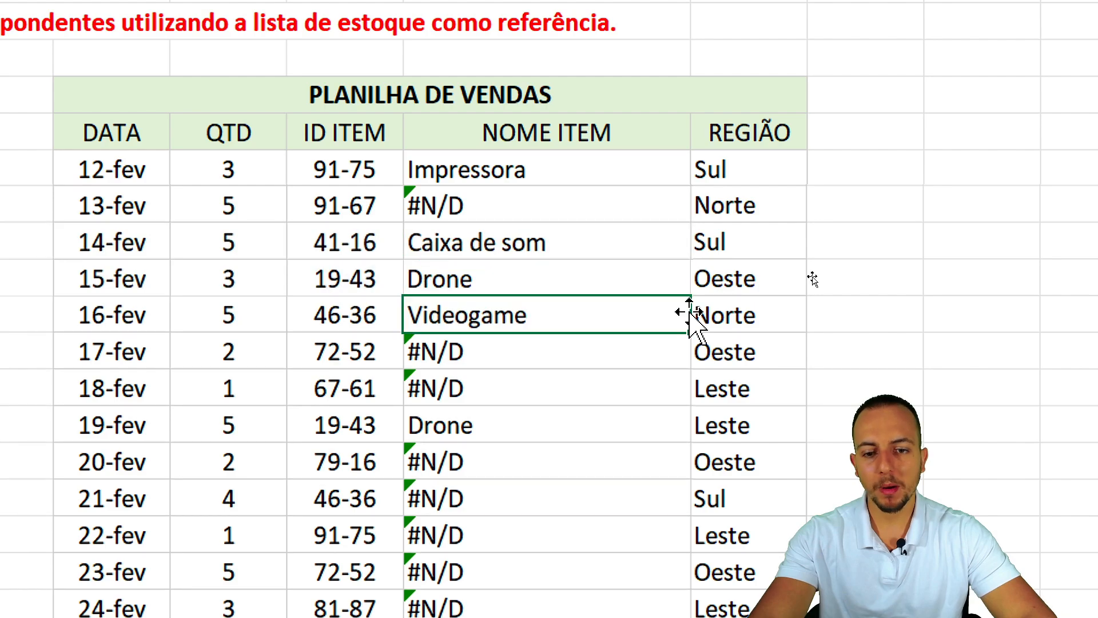
key("Return")
key("F2")
key("Return")
key("F2")
key("Return")
key("F2")
key("Return")
key("F2")
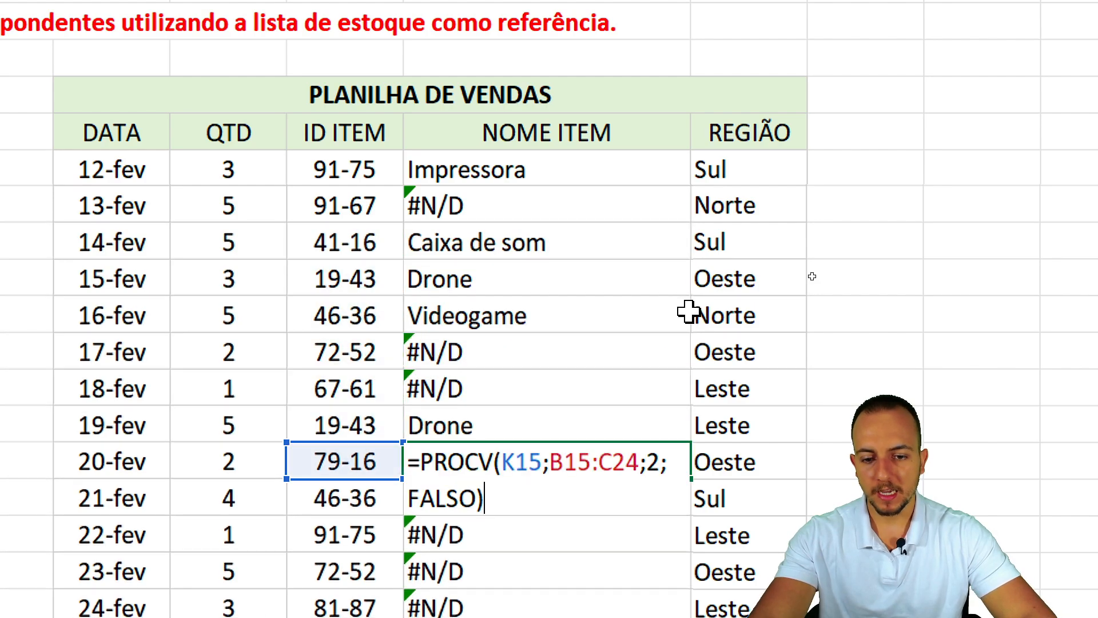
key("Return")
key("F2")
key("Return")
key("F2")
key("Return")
key("Return")
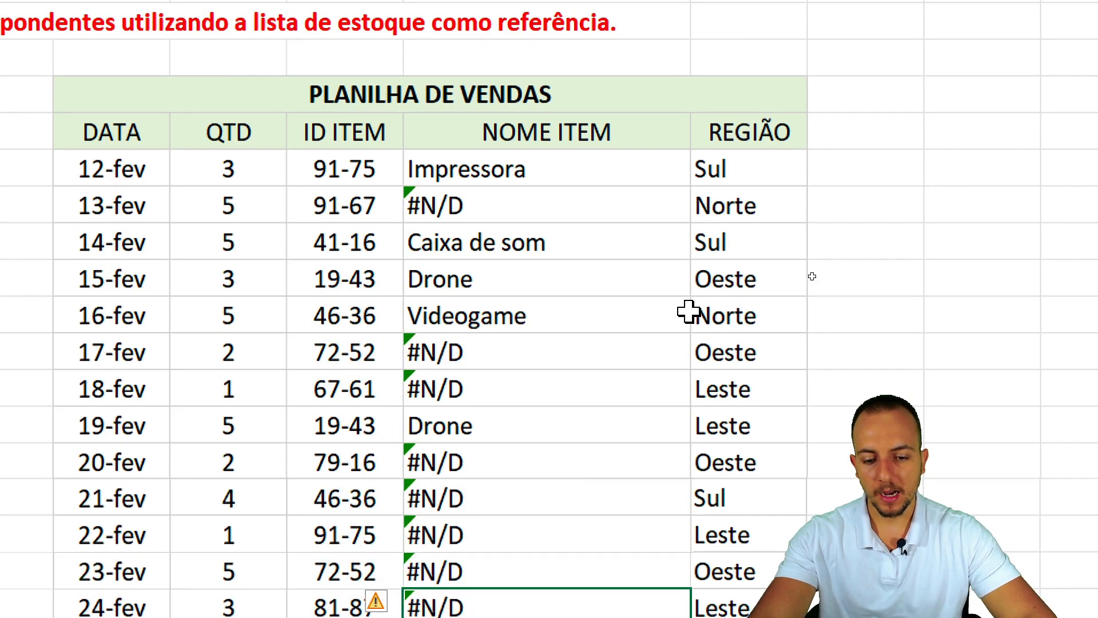
key("F2")
key("ctrl+Return")
scroll(491, 549, "down", 4)
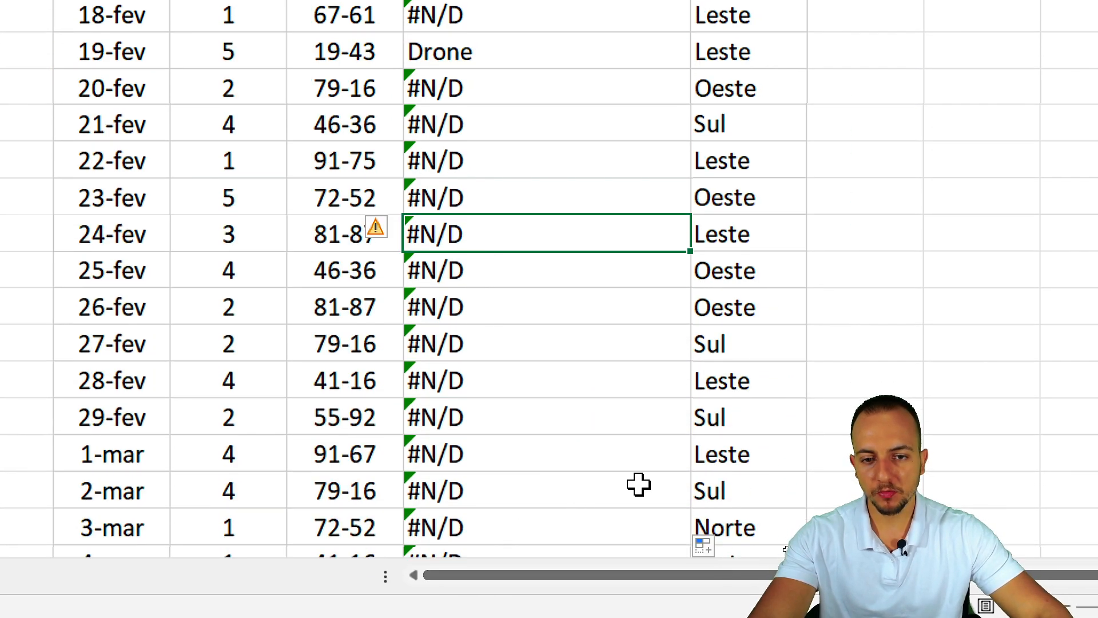
key("F2")
key("Return")
key("F2")
key("Return")
key("F2")
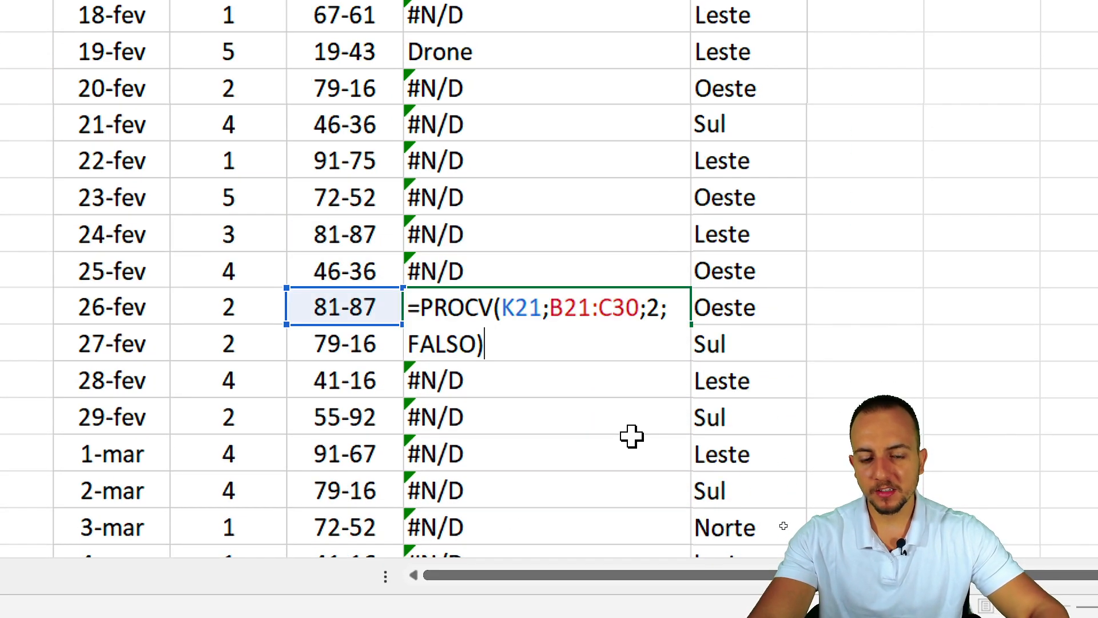
key("ctrl+Return")
Try moving the table range of the 18-fev row's formula back onto B7:C16, and leave the formula without saving.
double_click(470, 16)
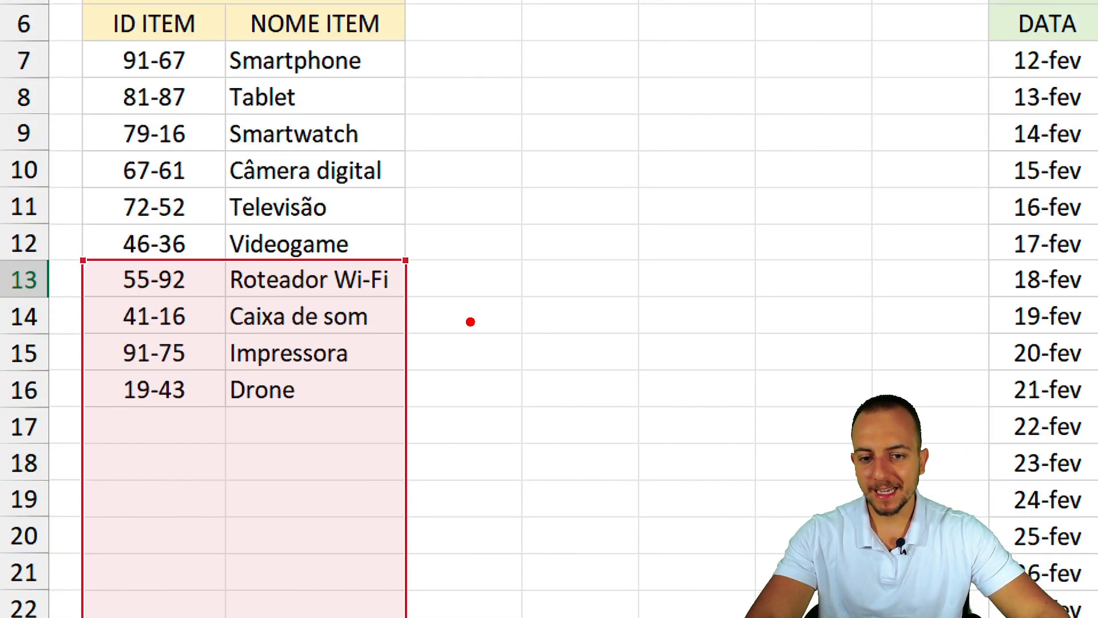
mouse_move(406, 335)
left_mouse_down()
mouse_move(405, 350)
mouse_move(404, 123)
left_mouse_up()
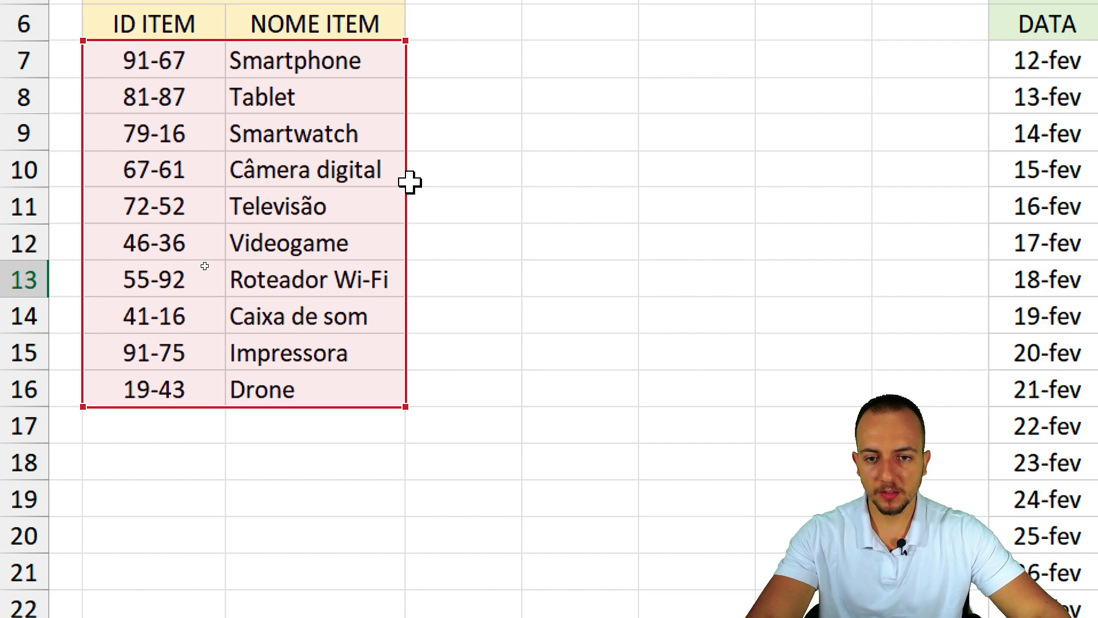
left_click_drag(405, 184, 356, 156)
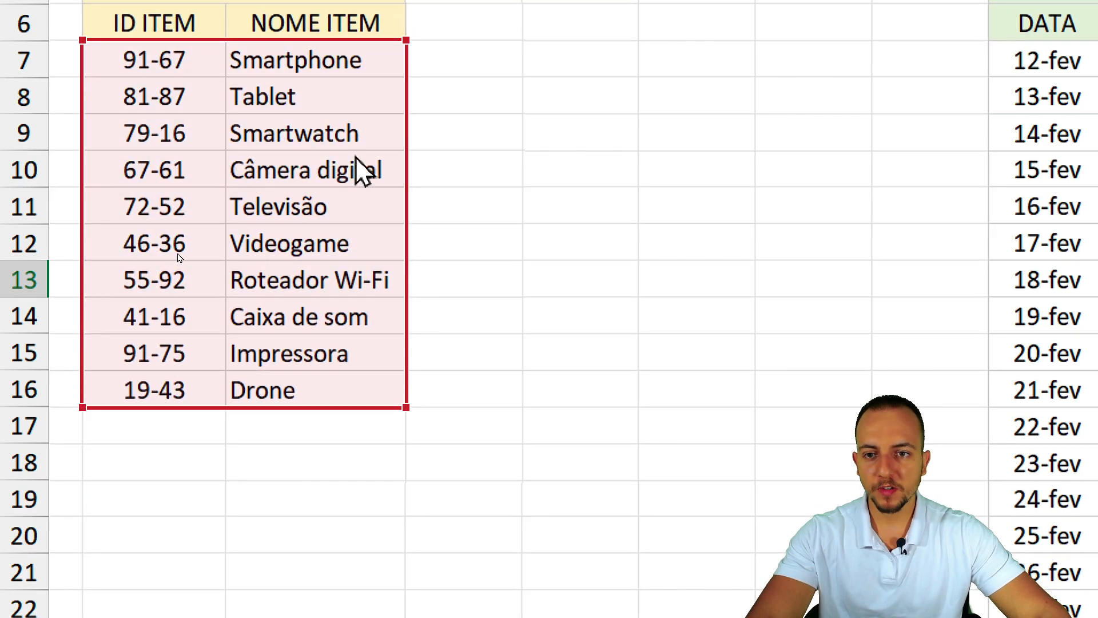
key("ctrl+2")
mouse_move(429, 78)
left_mouse_down()
mouse_move(307, 57)
mouse_move(490, 184)
mouse_move(410, 89)
left_mouse_up()
left_click_drag(634, 139, 493, 170)
left_click_drag(511, 154, 517, 182)
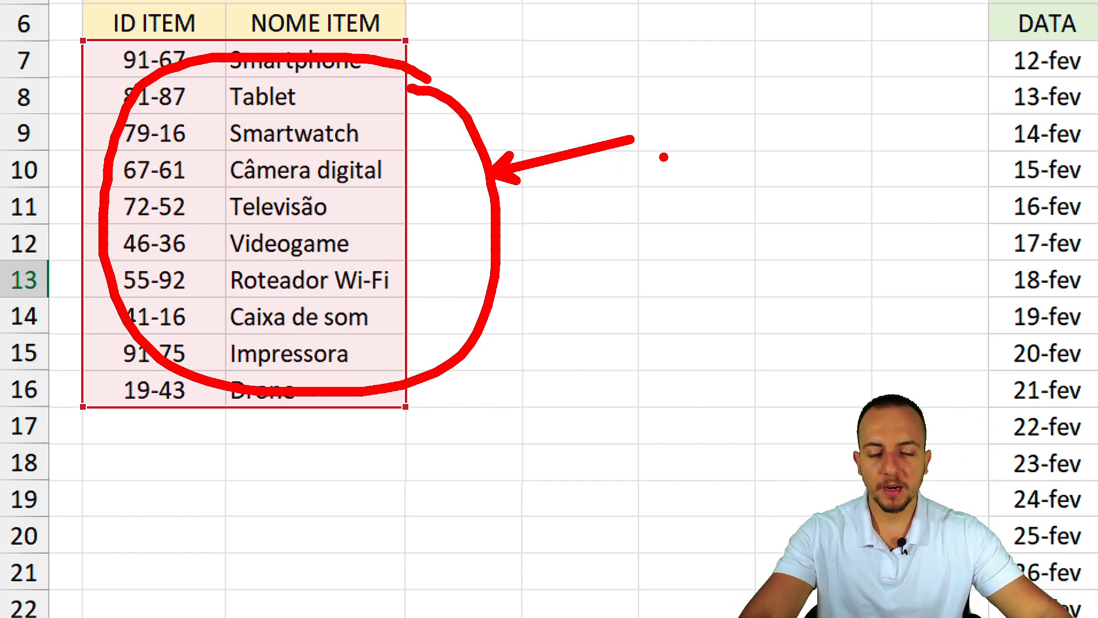
key("Escape")
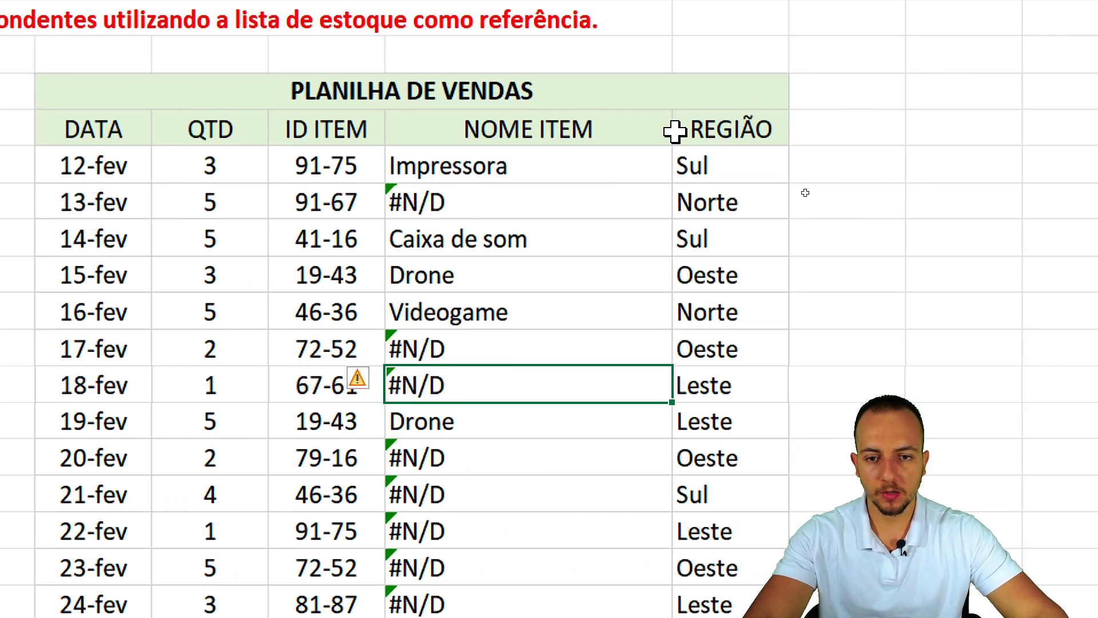
Lock the table range in the 12-fev row's PROCV formula as the absolute reference $B$7:$C$16 and save the formula.
left_click(497, 171)
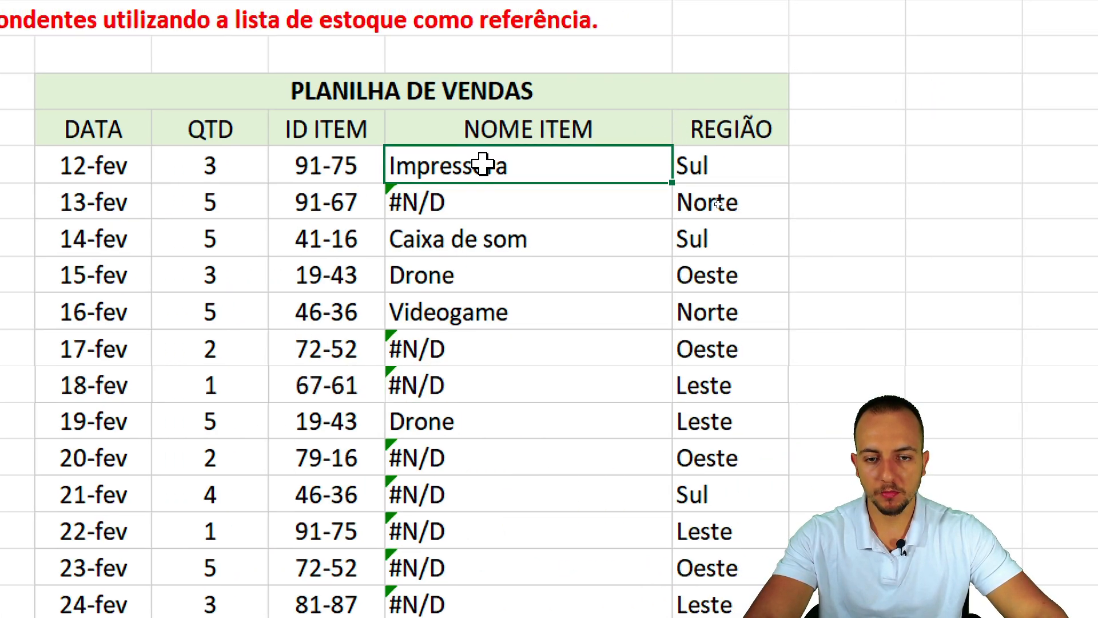
double_click(484, 165)
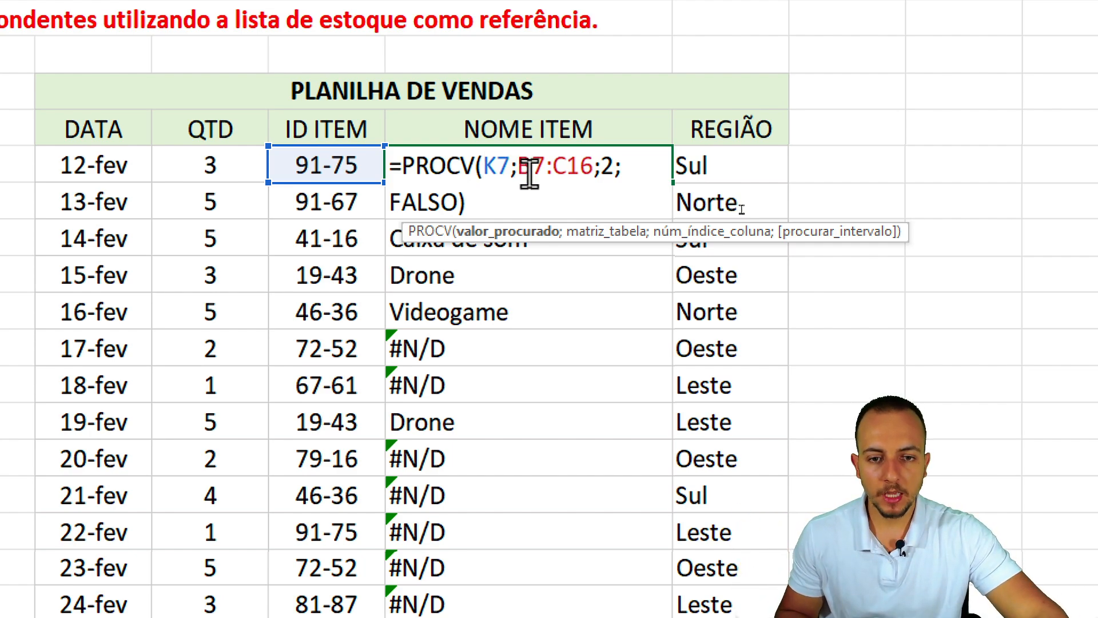
left_click_drag(518, 175, 594, 174)
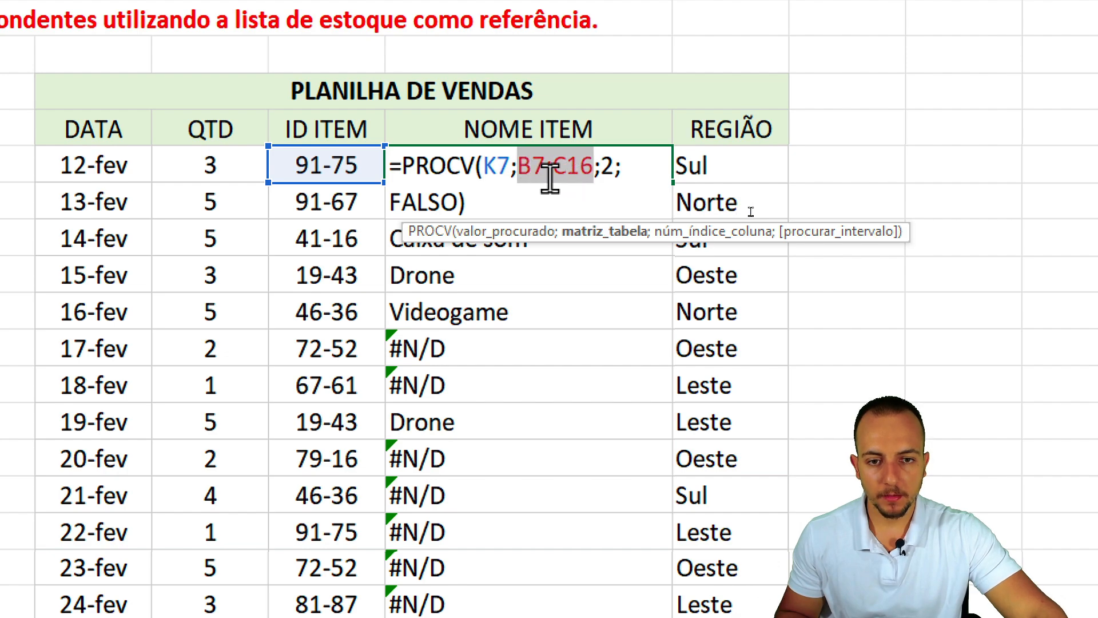
left_click_drag(519, 171, 553, 170)
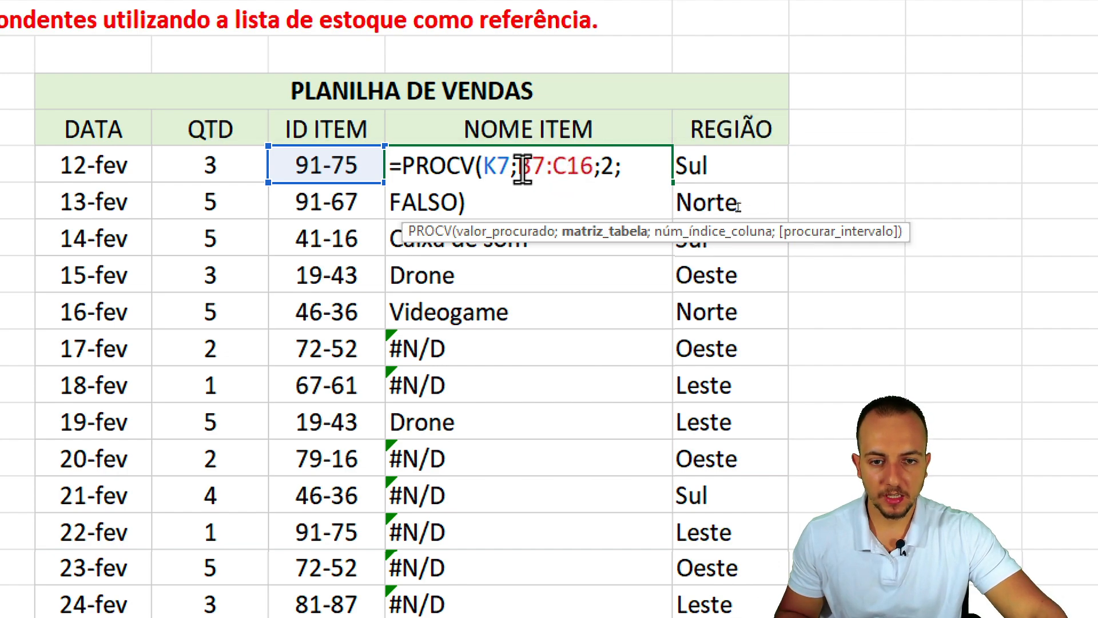
left_click_drag(554, 218, 641, 215)
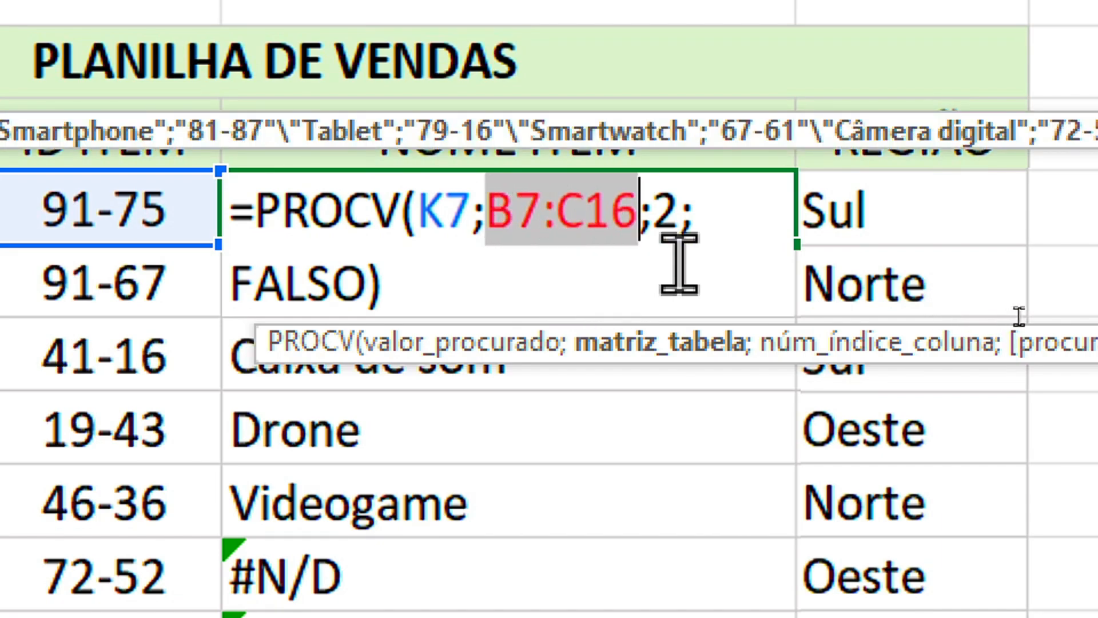
key("F4")
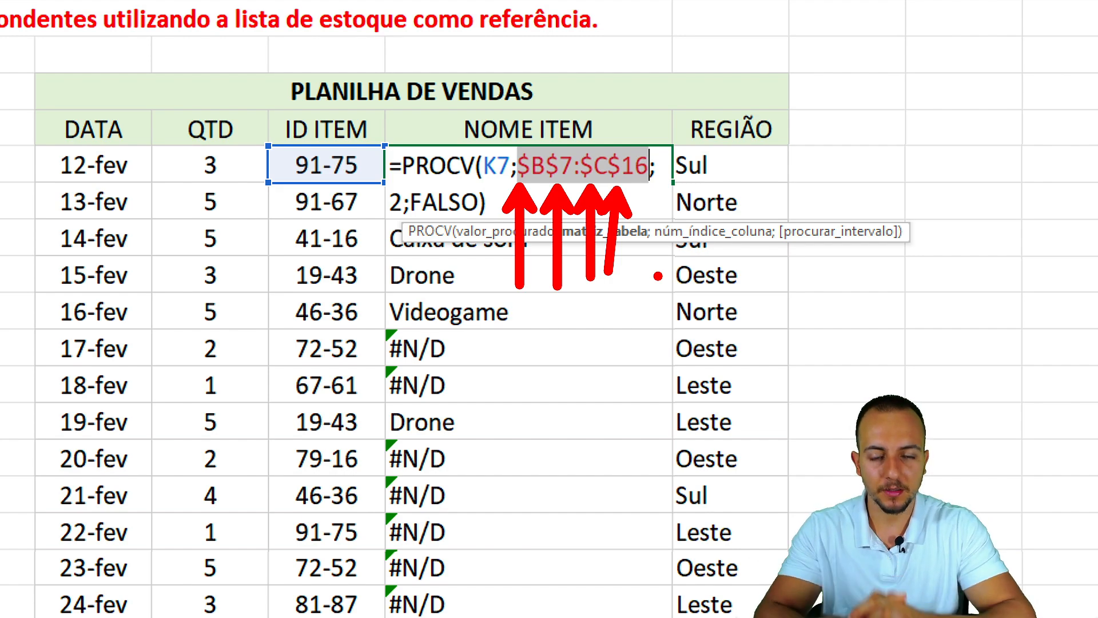
key("Escape")
key("Return")
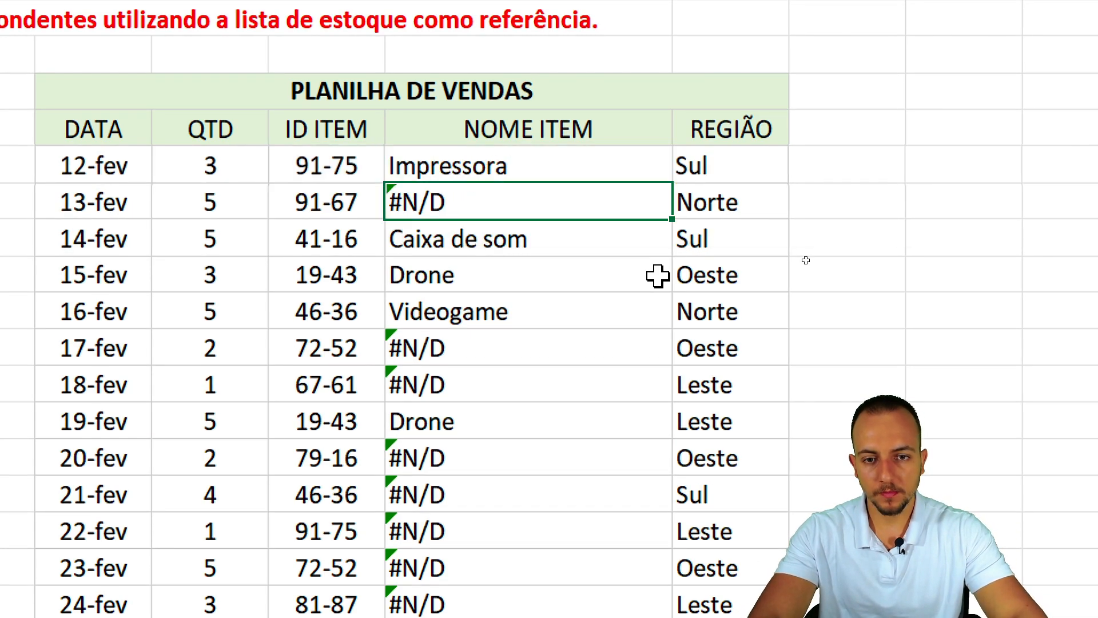
Refill the corrected PROCV formula from L7 down the NOME ITEM column to row 76 and check the filled names.
left_click(606, 169)
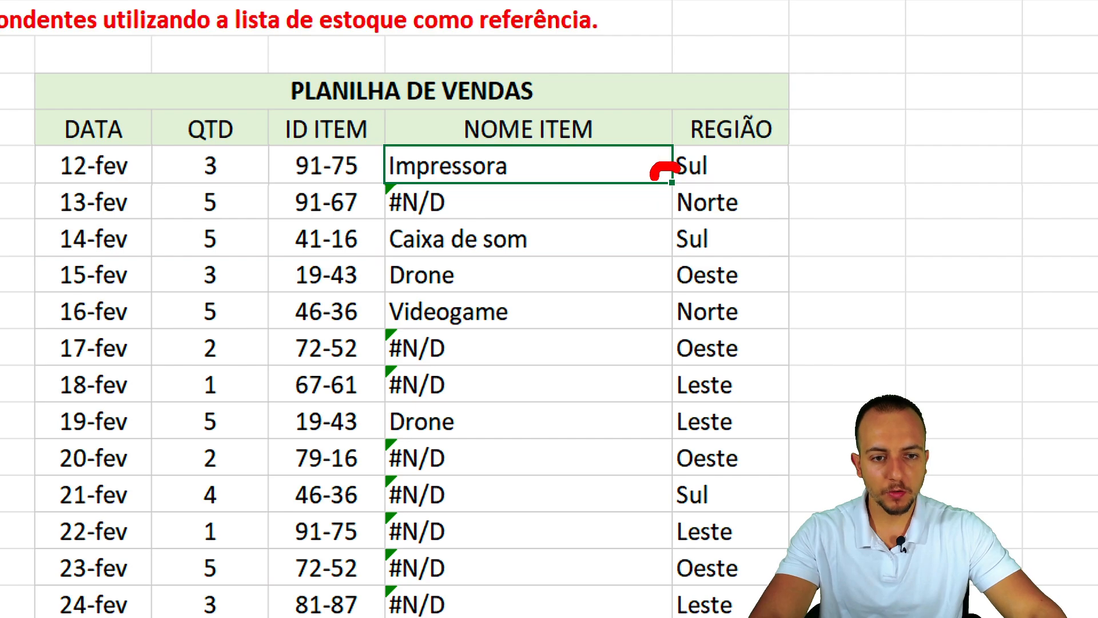
left_click_drag(624, 202, 624, 311)
key("Escape")
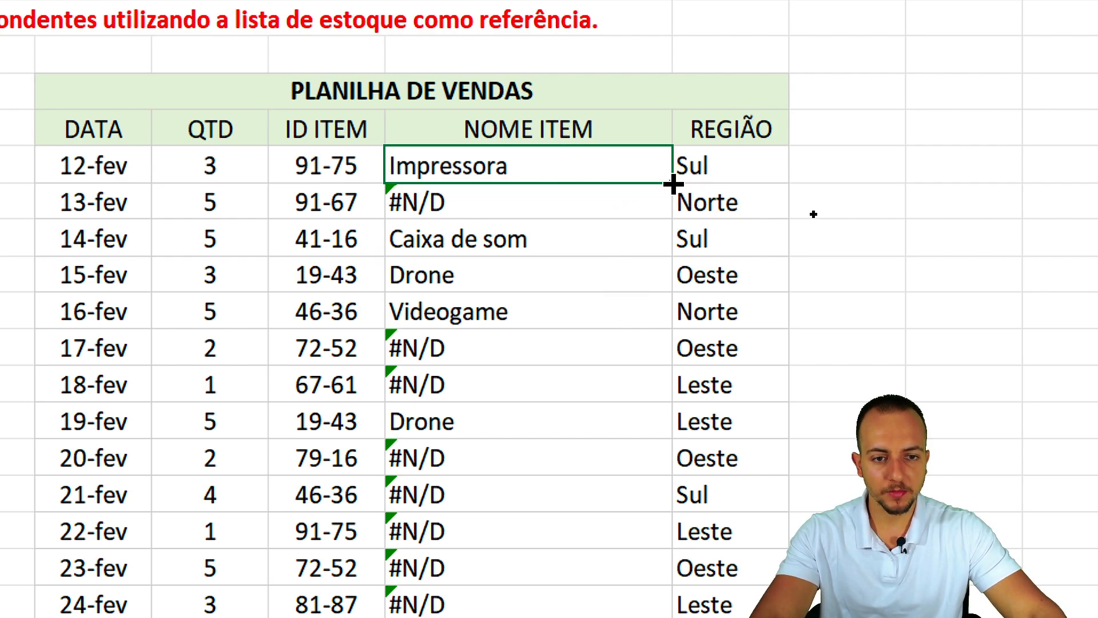
left_click_drag(674, 183, 658, 617)
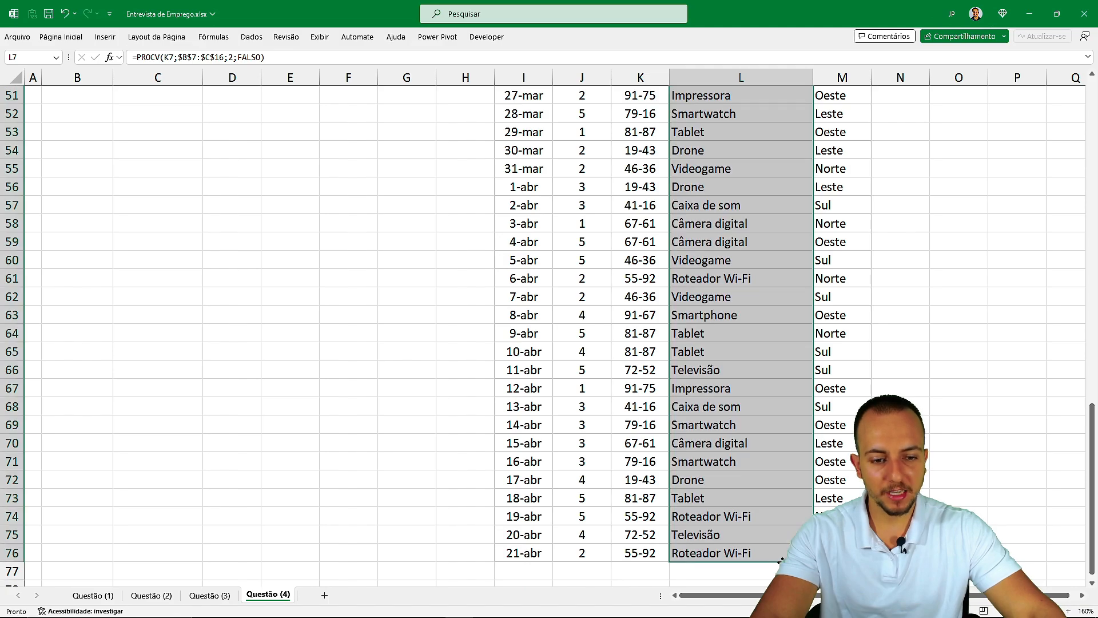
scroll(761, 343, "up", 17)
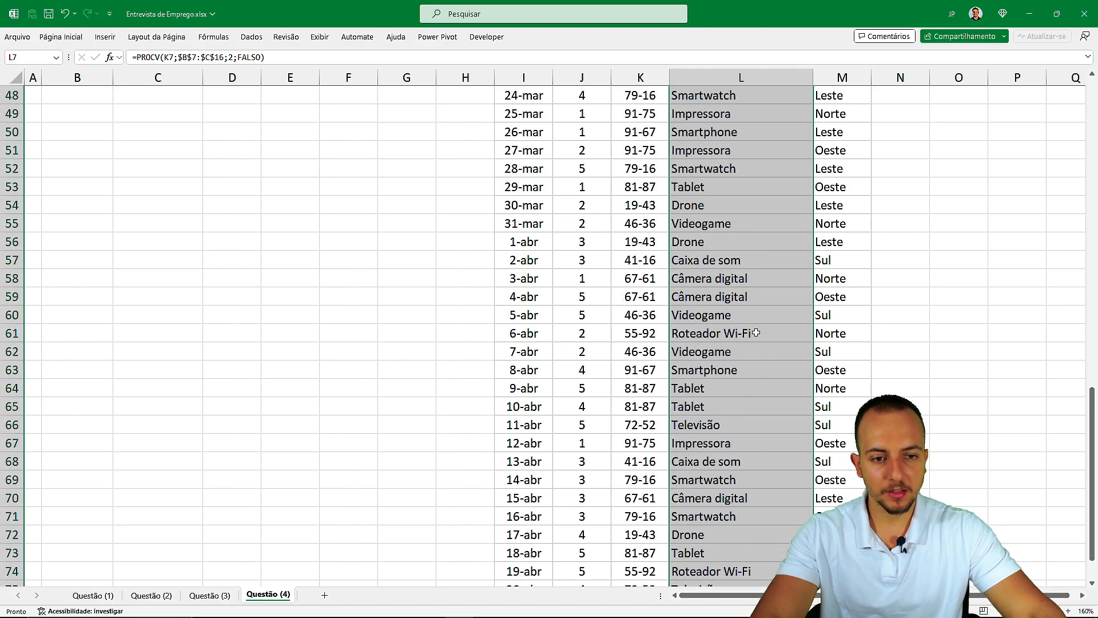
left_click(767, 205)
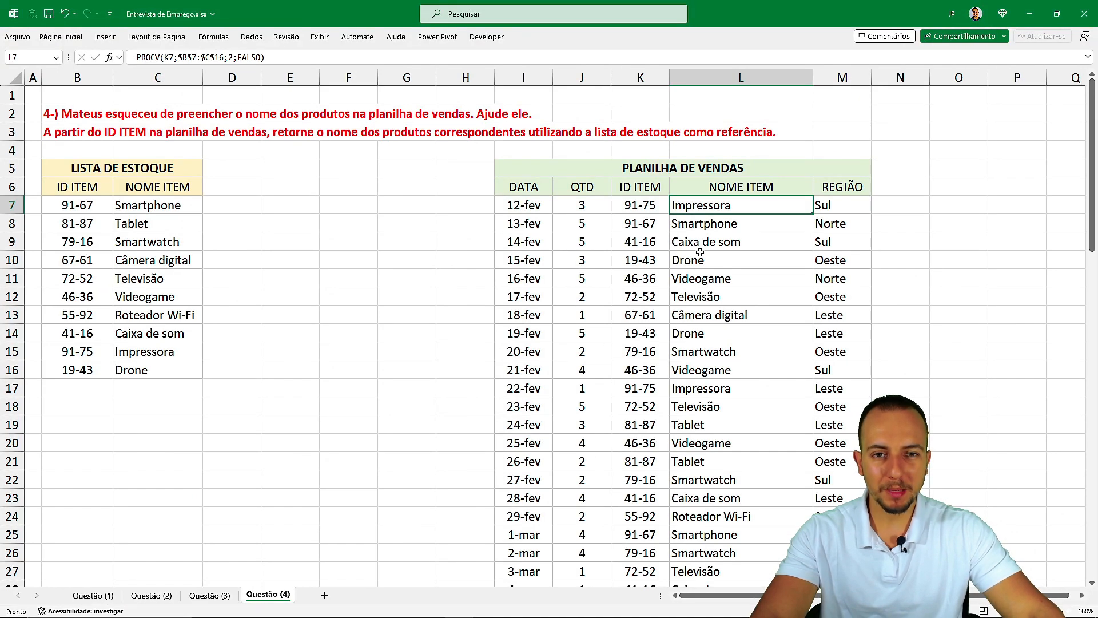
scroll(700, 252, "down", 14)
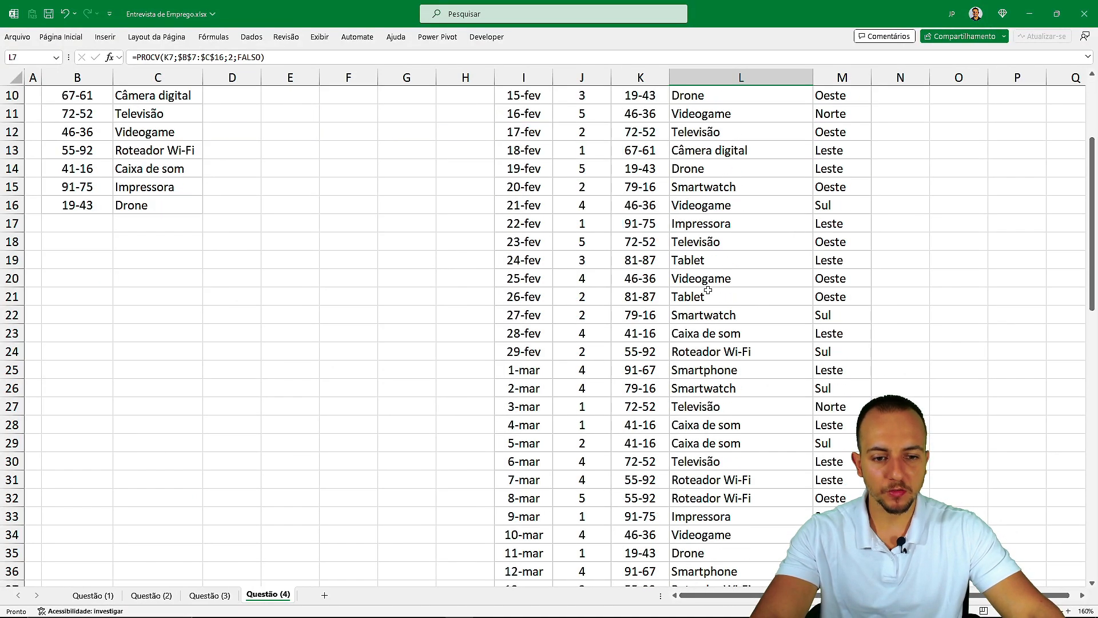
scroll(703, 296, "down", 4)
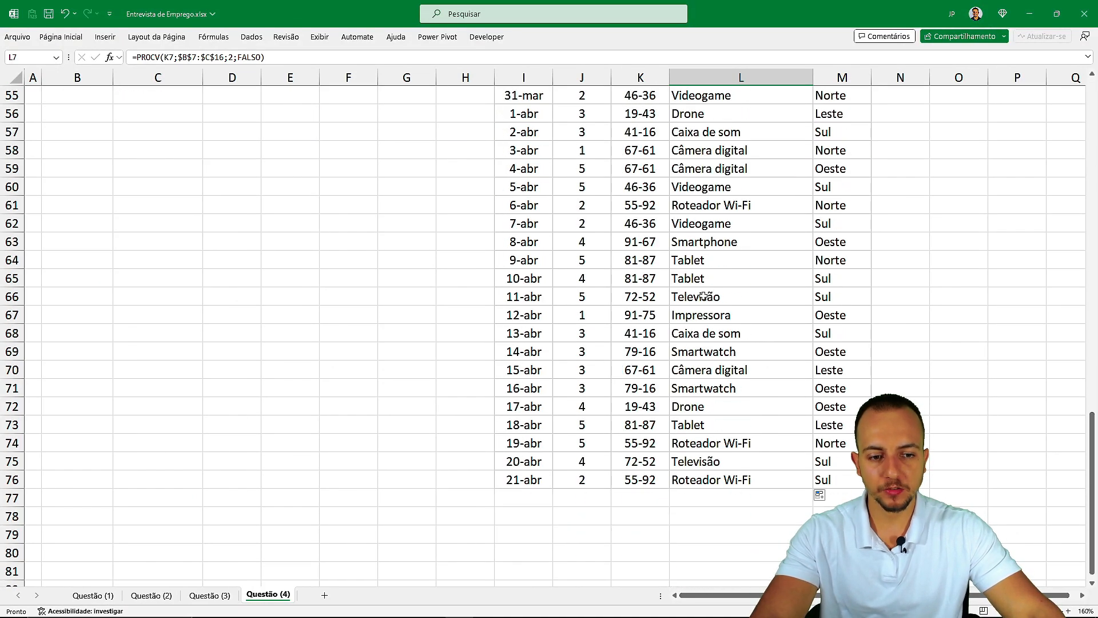
scroll(703, 296, "up", 18)
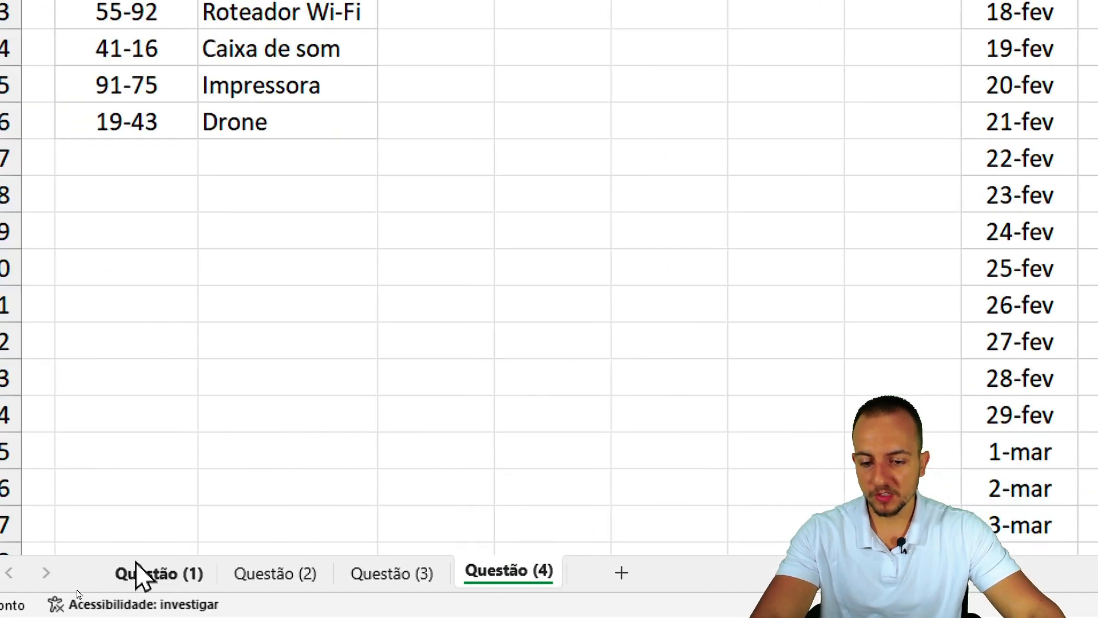
Review the solved question sheets of the workbook, going from Questão (1) through to Questão (4).
left_click(209, 595)
left_click(295, 579)
left_click(177, 595)
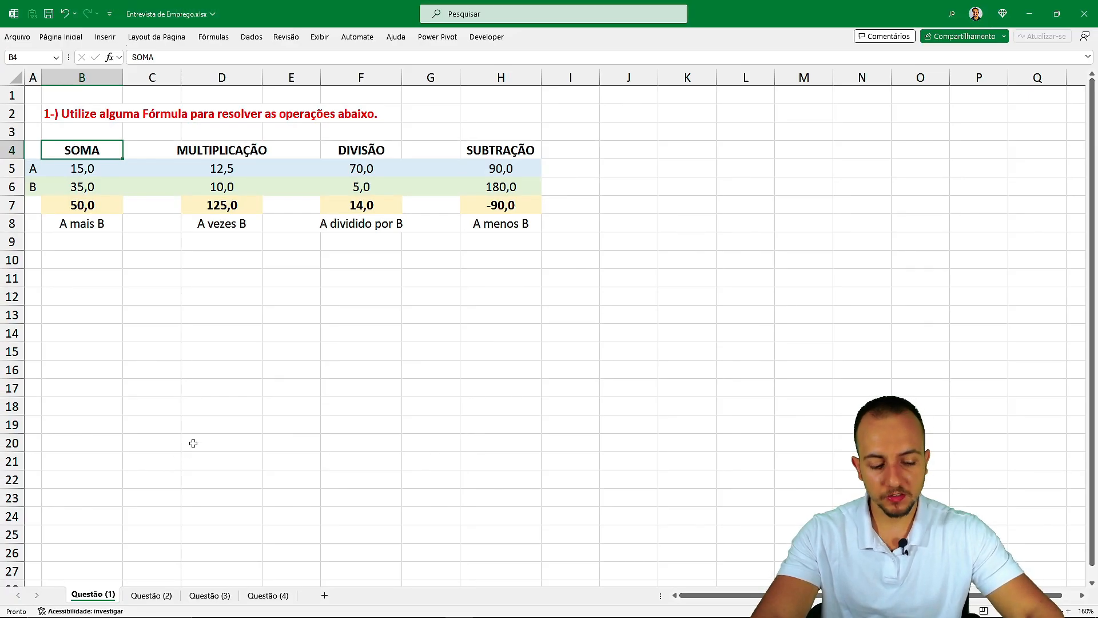
key("ctrl+Page_Down")
key("ctrl+Page_Down")
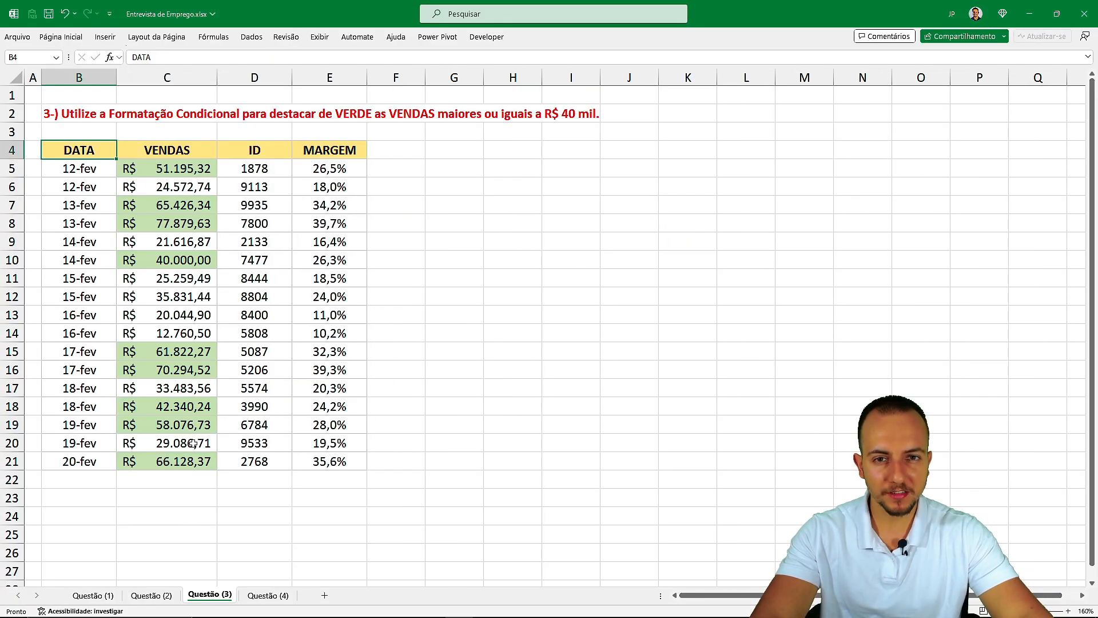
key("ctrl+Page_Down")
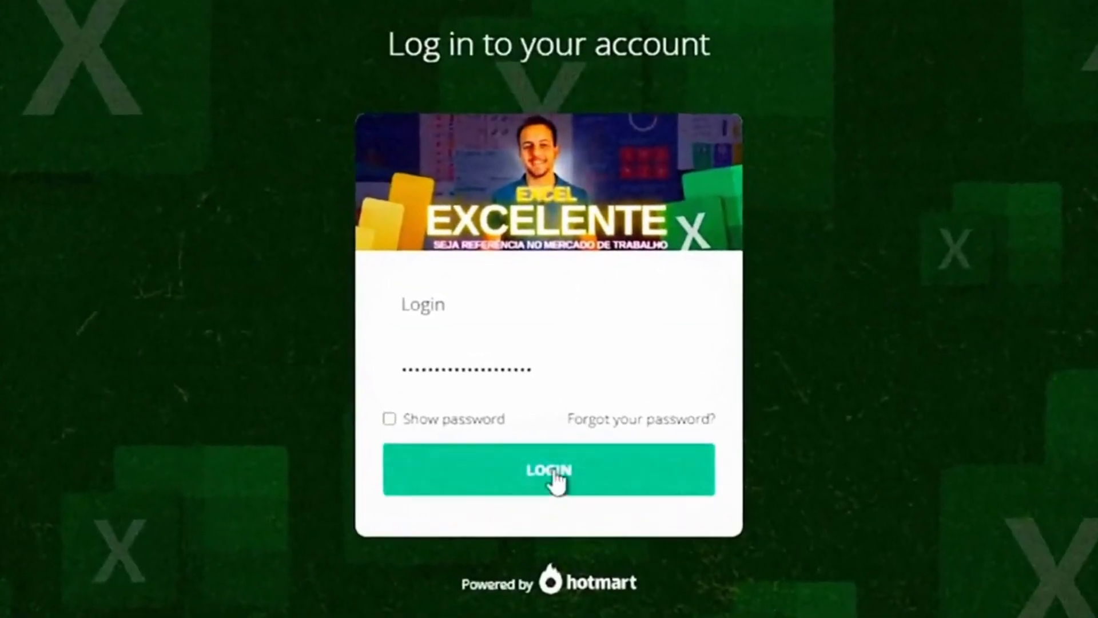
Switch to the Hotmart course site, log in to Excel Excelente, and browse its lesson list down to the Dashboard Faturamento lessons.
left_click(554, 479)
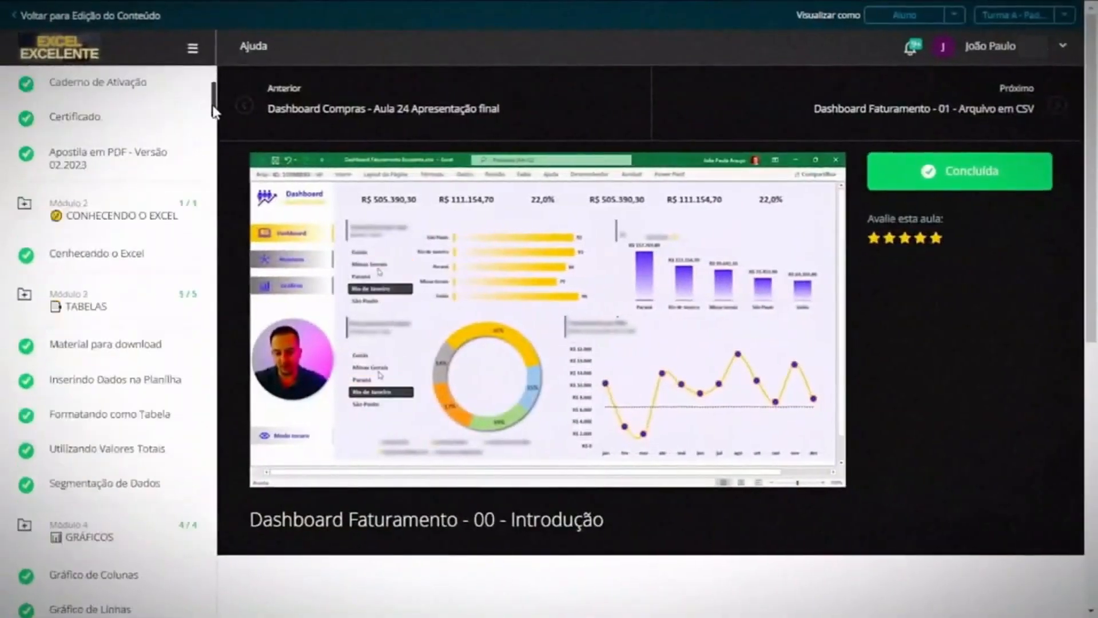
scroll(214, 138, "down", 5)
left_click_drag(214, 138, 213, 343)
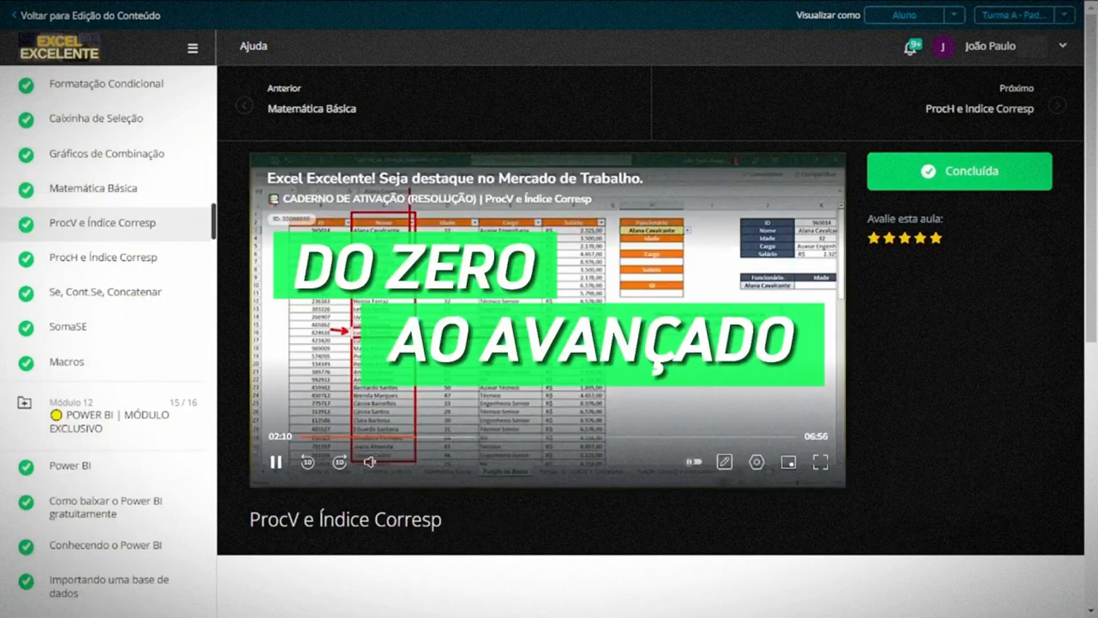
left_click_drag(218, 224, 218, 255)
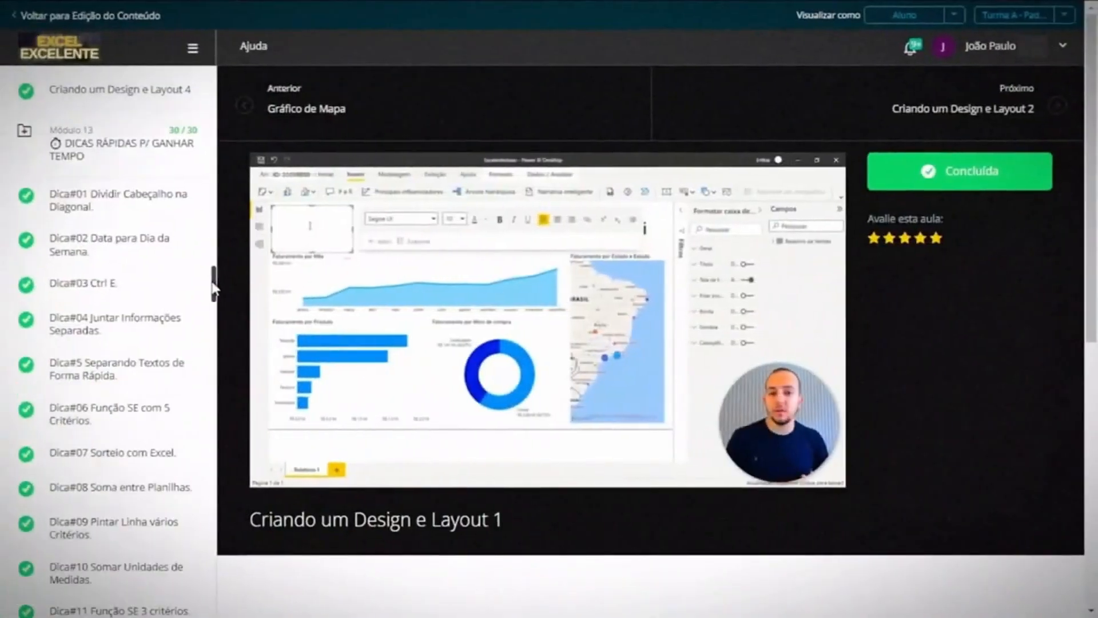
left_click_drag(213, 270, 219, 450)
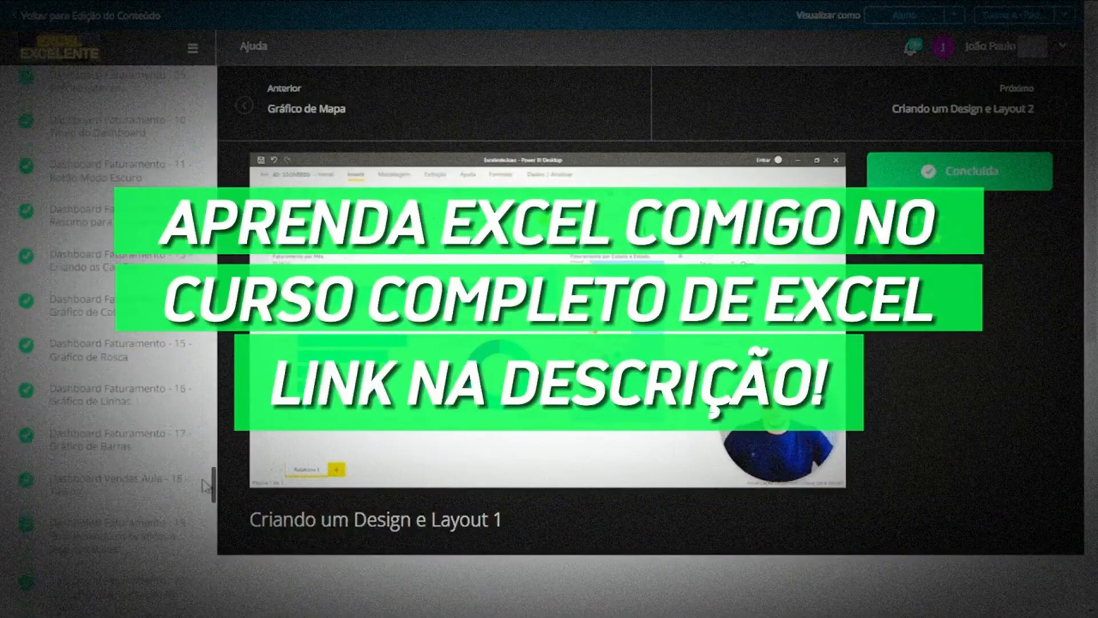